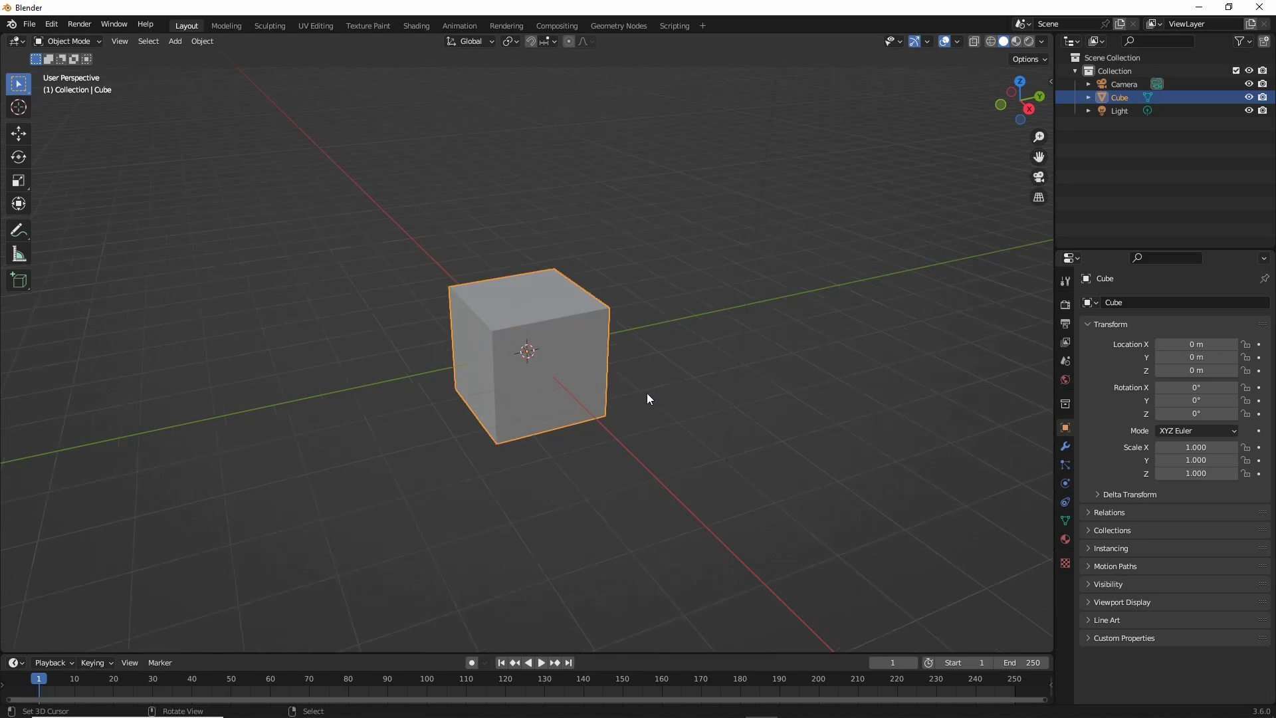
In the UV Editing workspace, reset the cube's UVs so every face fills the whole texture square.
left_click(316, 25)
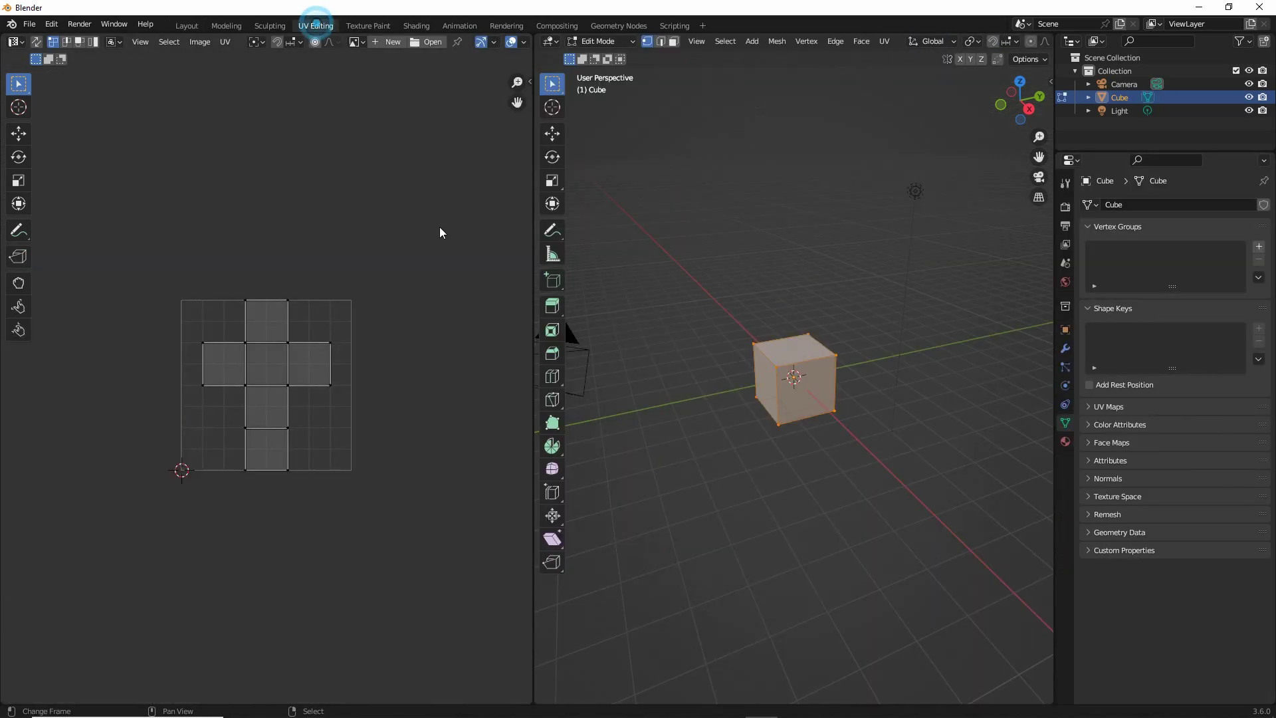
scroll(764, 439, "up", 7)
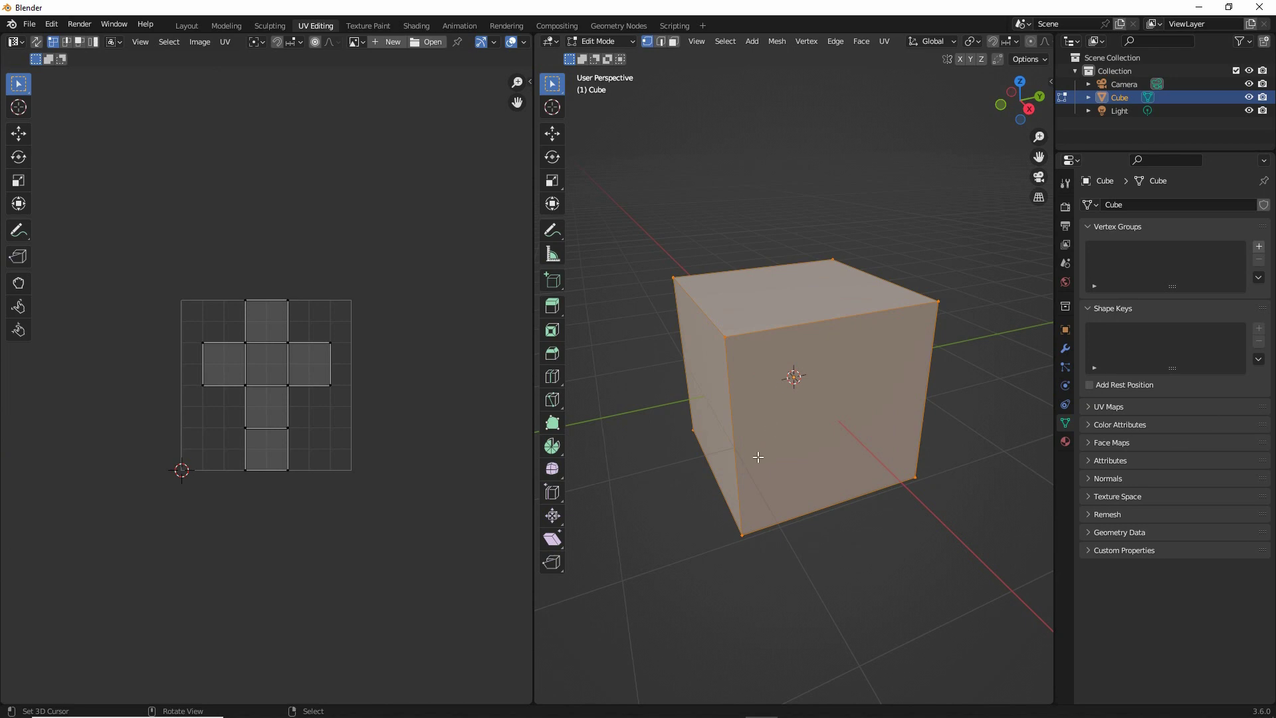
scroll(269, 400, "up", 4)
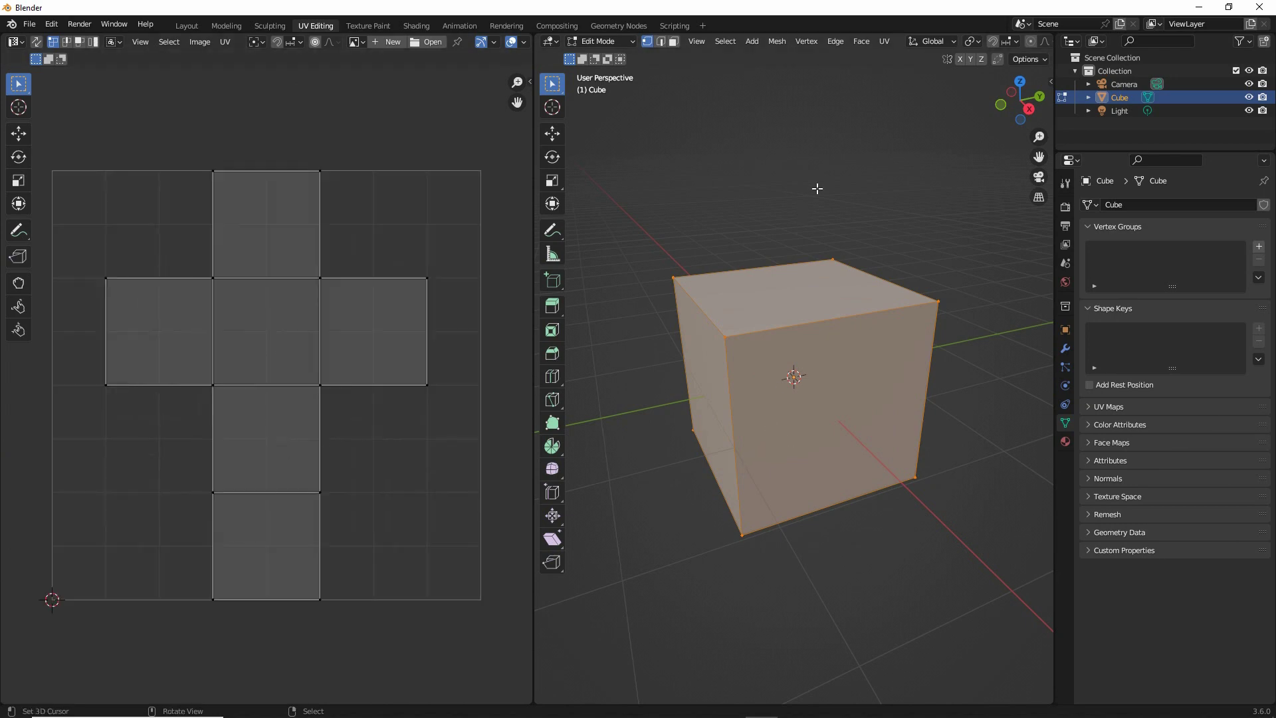
left_click(883, 41)
left_click(892, 232)
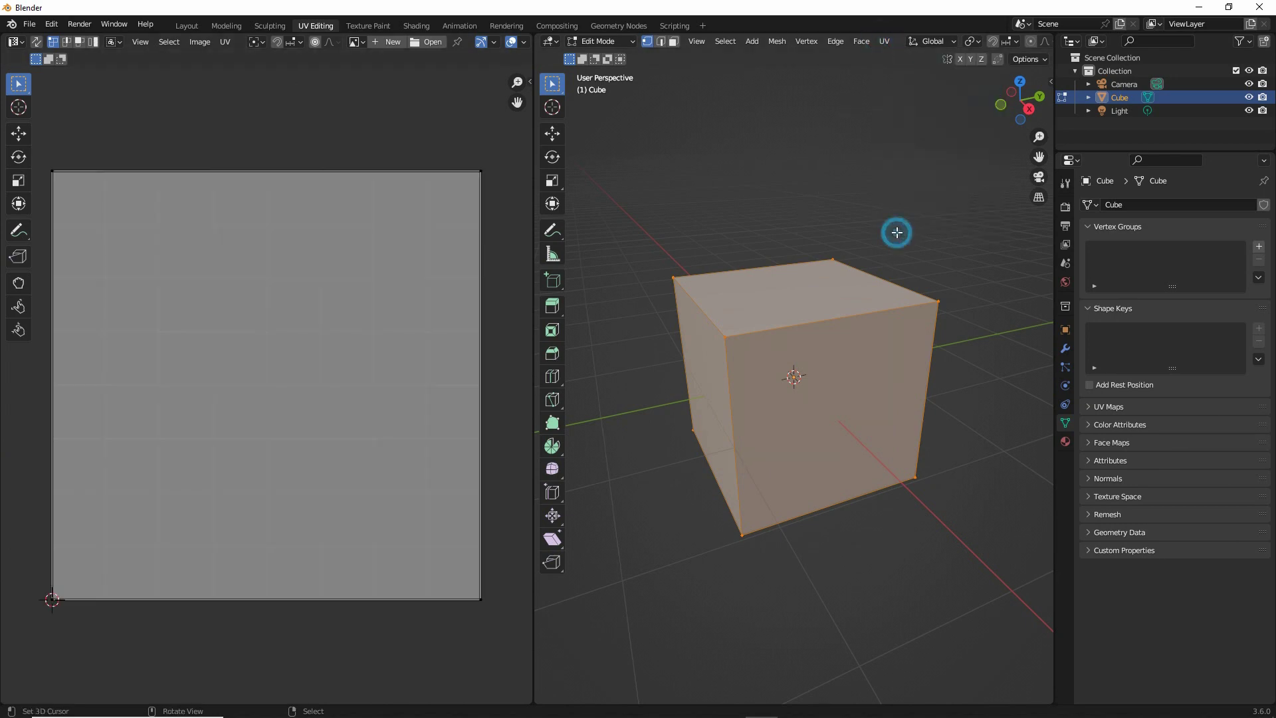
Orbit to view the cube from higher and switch viewport shading to Material Preview.
middle_click_drag(737, 438, 805, 392)
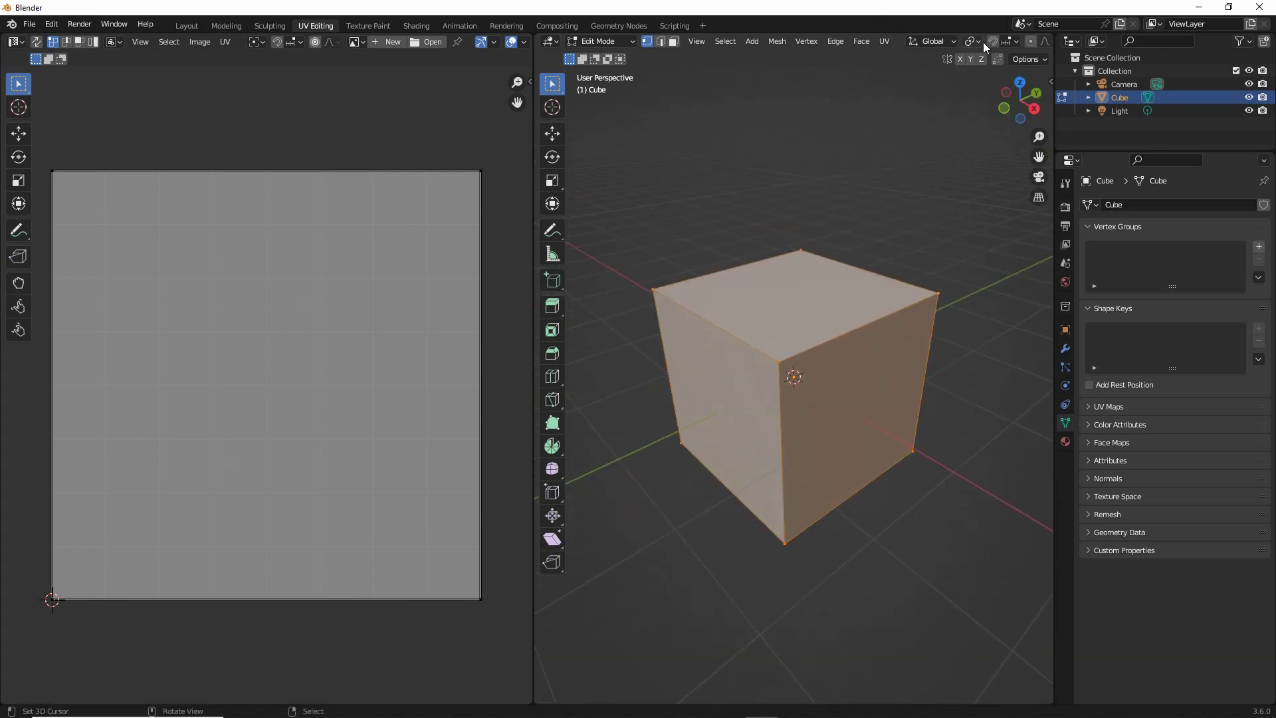
scroll(970, 42, "down", 5)
left_click(1017, 41)
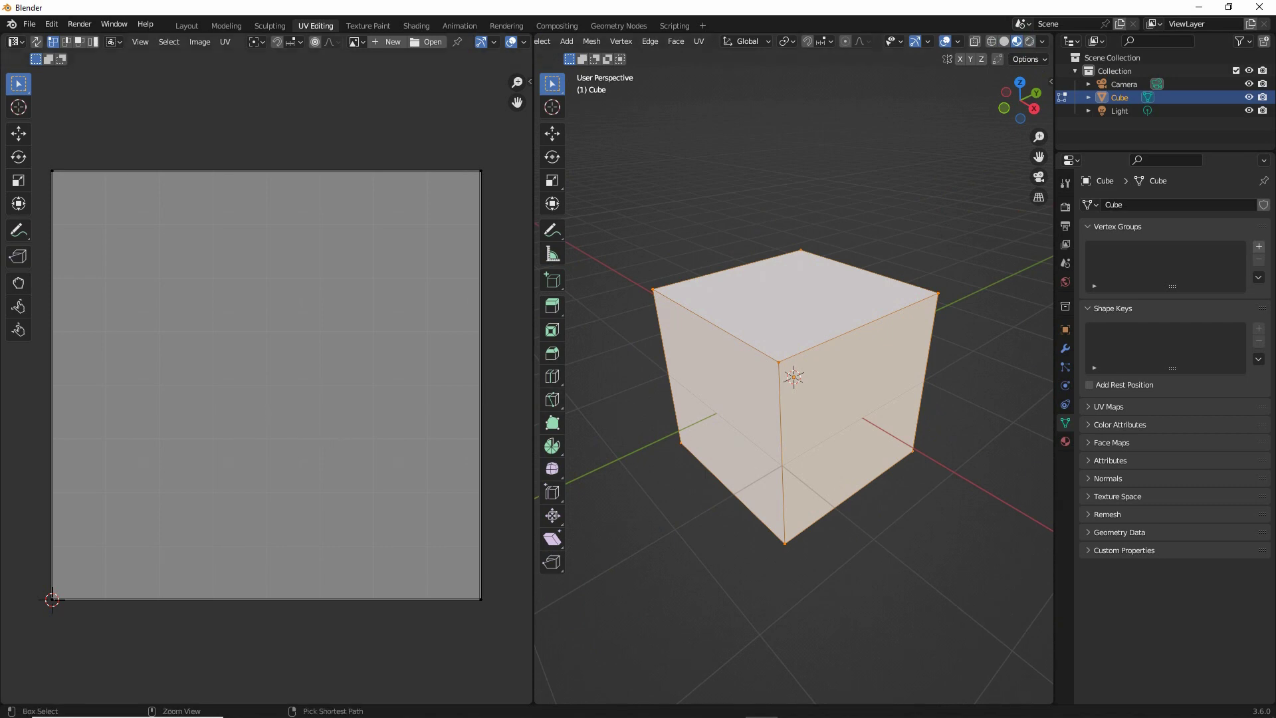
left_click_drag(40, 158, 20, 601)
mouse_move(81, 606)
left_mouse_down()
mouse_move(479, 601)
mouse_move(489, 183)
mouse_move(154, 160)
left_mouse_up()
key("Escape")
key("ctrl+2")
mouse_move(45, 157)
left_mouse_down("ctrl")
mouse_move(59, 392)
mouse_move(47, 595)
mouse_move(464, 620)
mouse_move(509, 193)
mouse_move(473, 163)
mouse_move(63, 158)
left_mouse_up("ctrl")
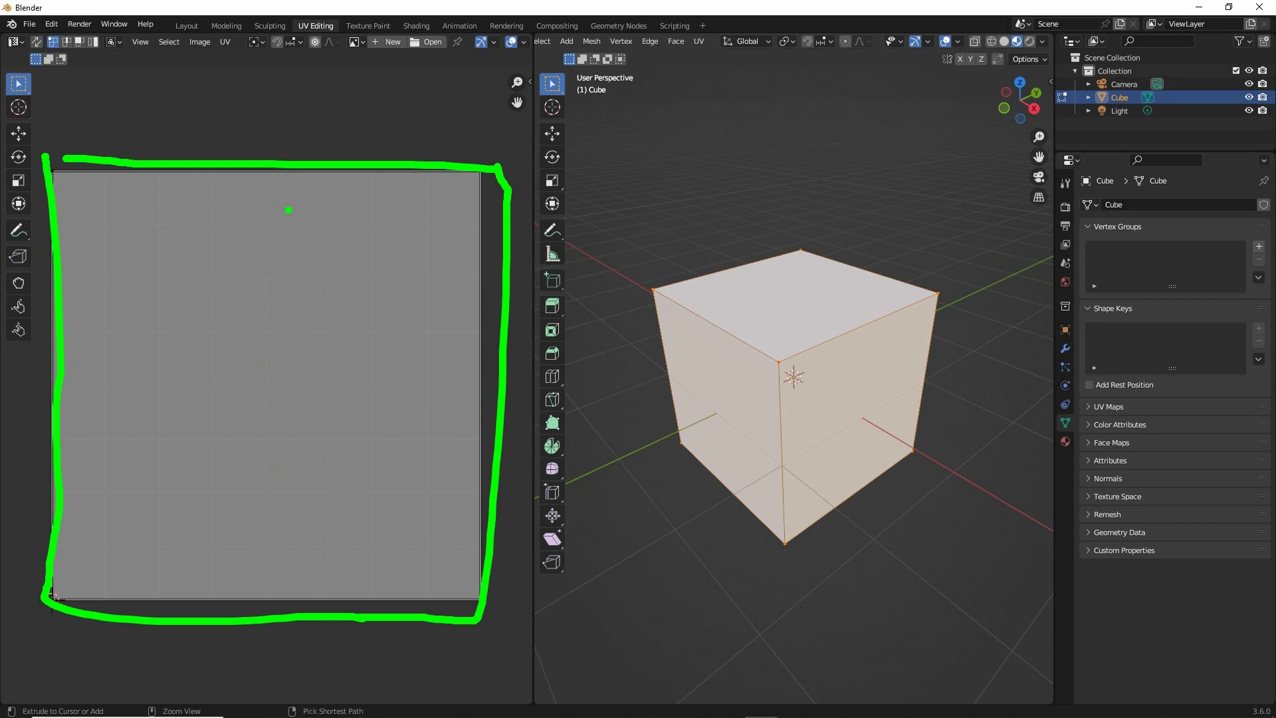
left_click_drag(272, 126, 252, 648, "ctrl")
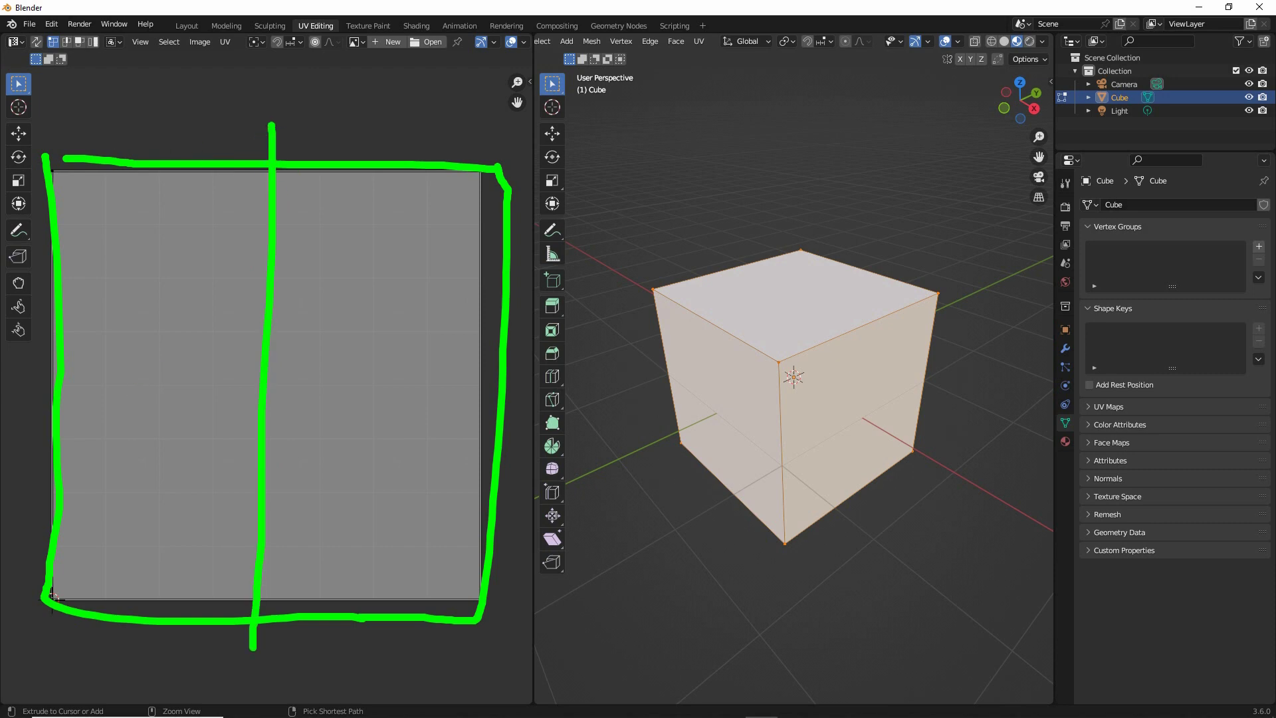
key("Escape")
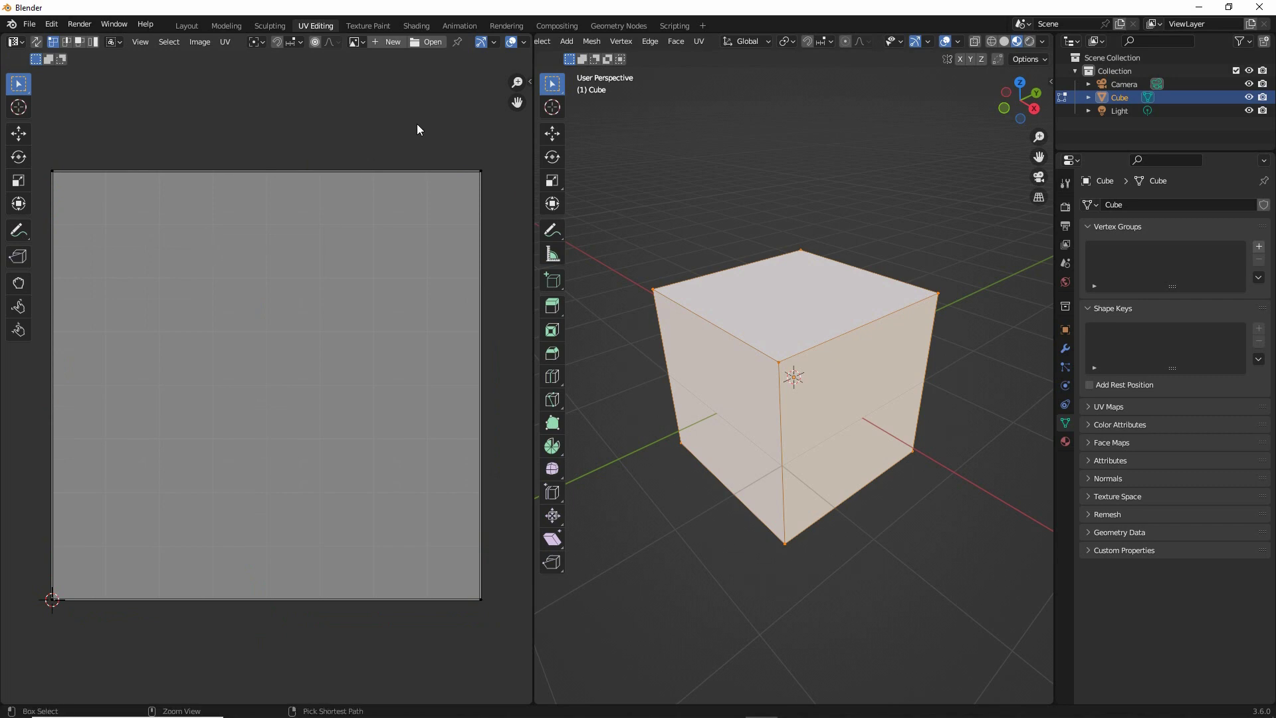
Show the cube's Material Properties and expand the Preview panel to display the sphere.
left_click_drag(1048, 420, 1047, 472, "ctrl")
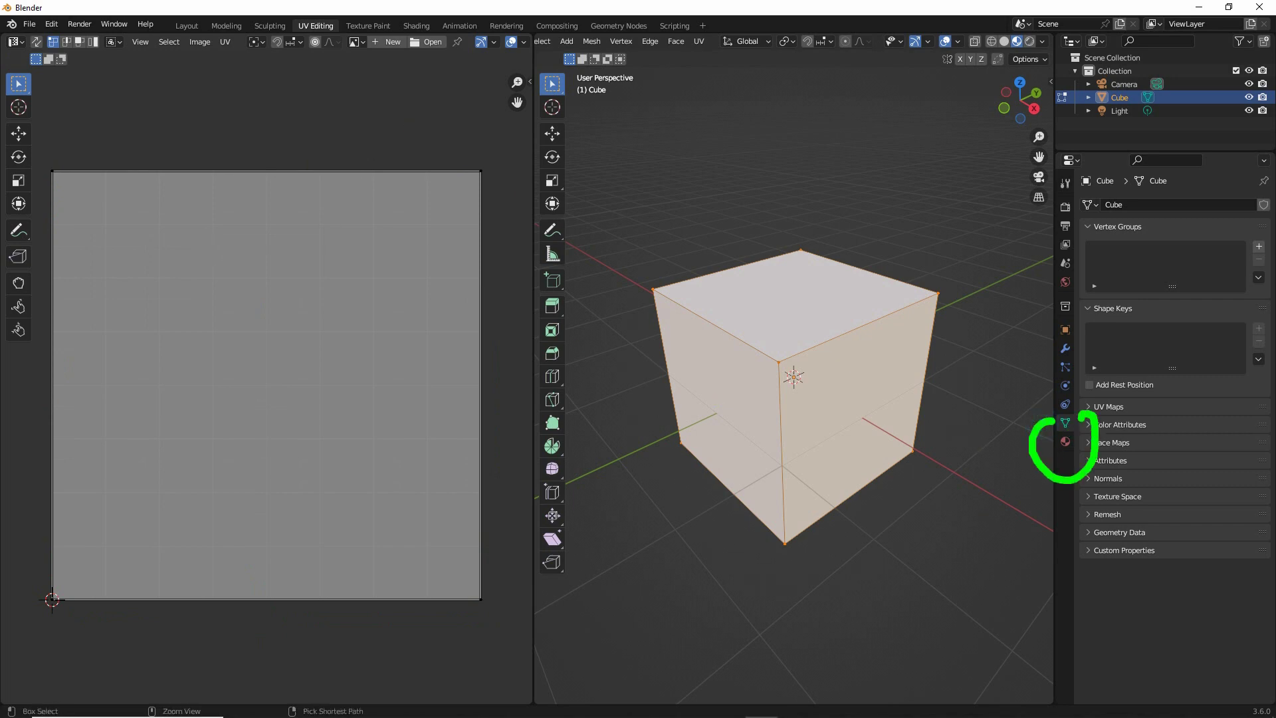
key("Escape")
left_click(1066, 442)
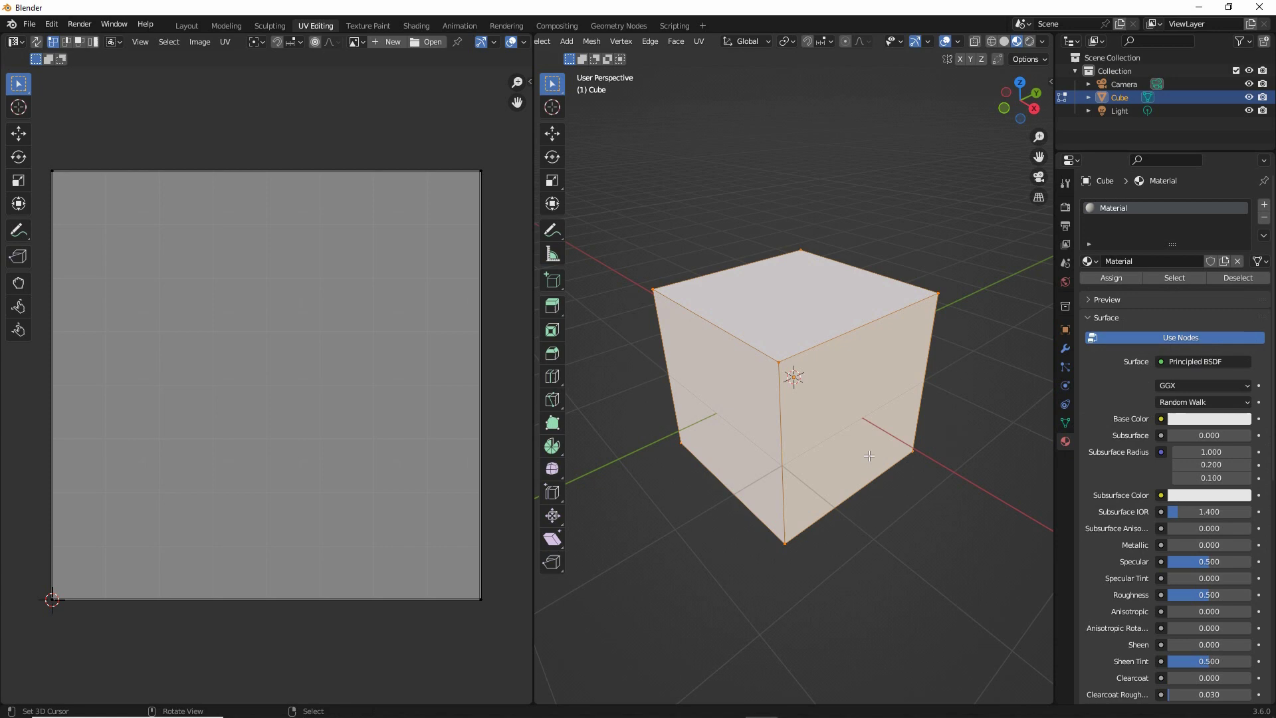
left_click_drag(894, 312, 858, 298, "ctrl")
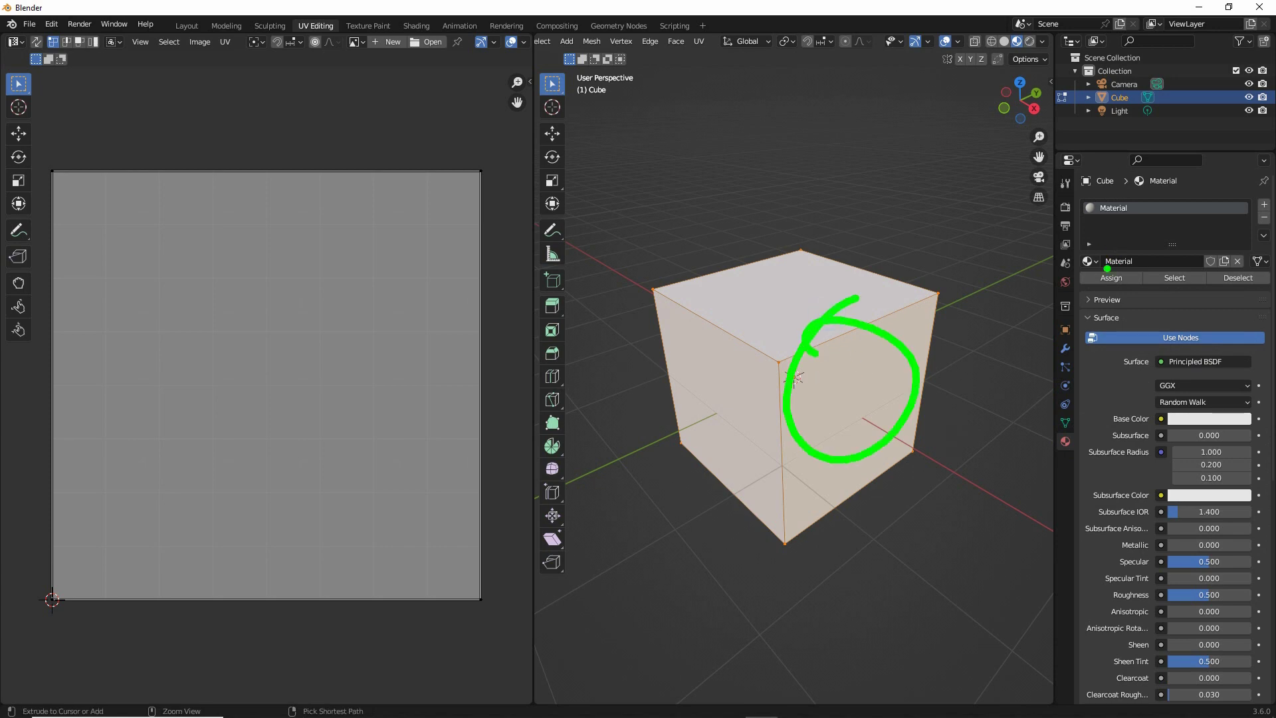
left_click_drag(1107, 187, 1121, 181, "ctrl")
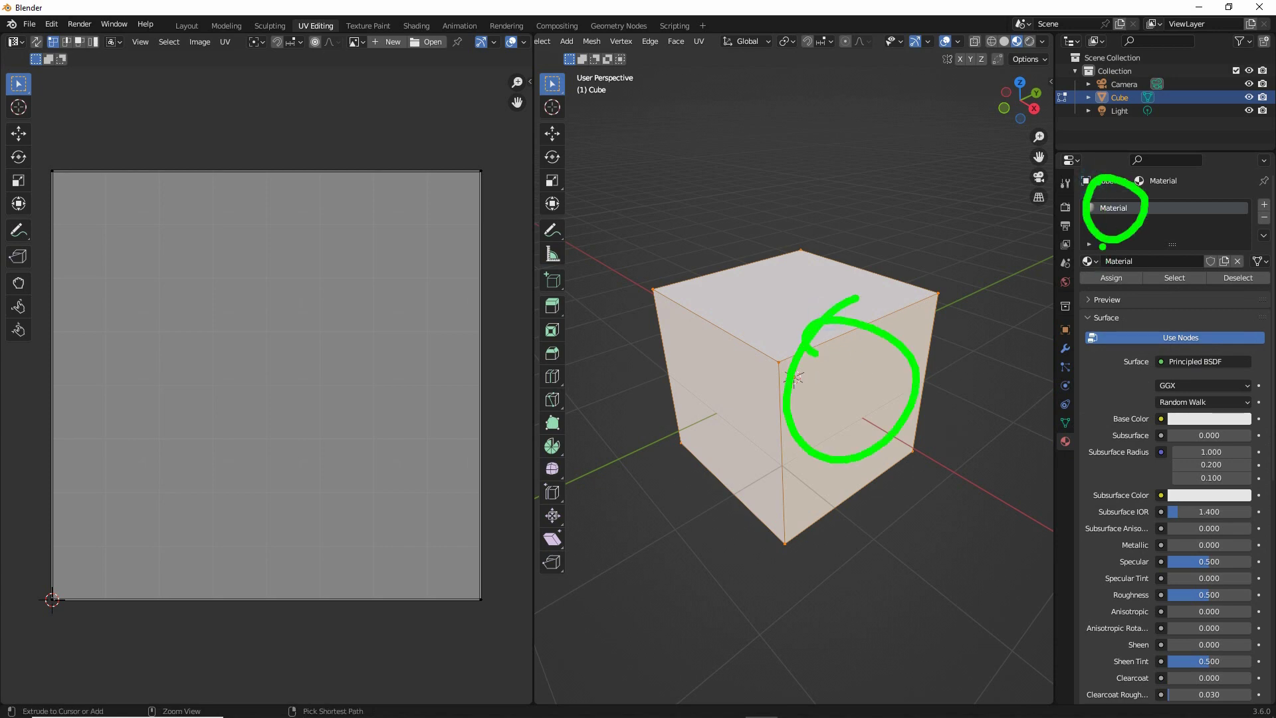
key("Escape")
mouse_move(1267, 204)
left_mouse_down("ctrl")
mouse_move(1250, 200)
mouse_move(1271, 224)
left_mouse_up("ctrl")
mouse_move(1145, 262)
left_mouse_down()
mouse_move(1144, 291)
mouse_move(1207, 252)
mouse_move(1157, 255)
mouse_move(1181, 273)
left_mouse_up()
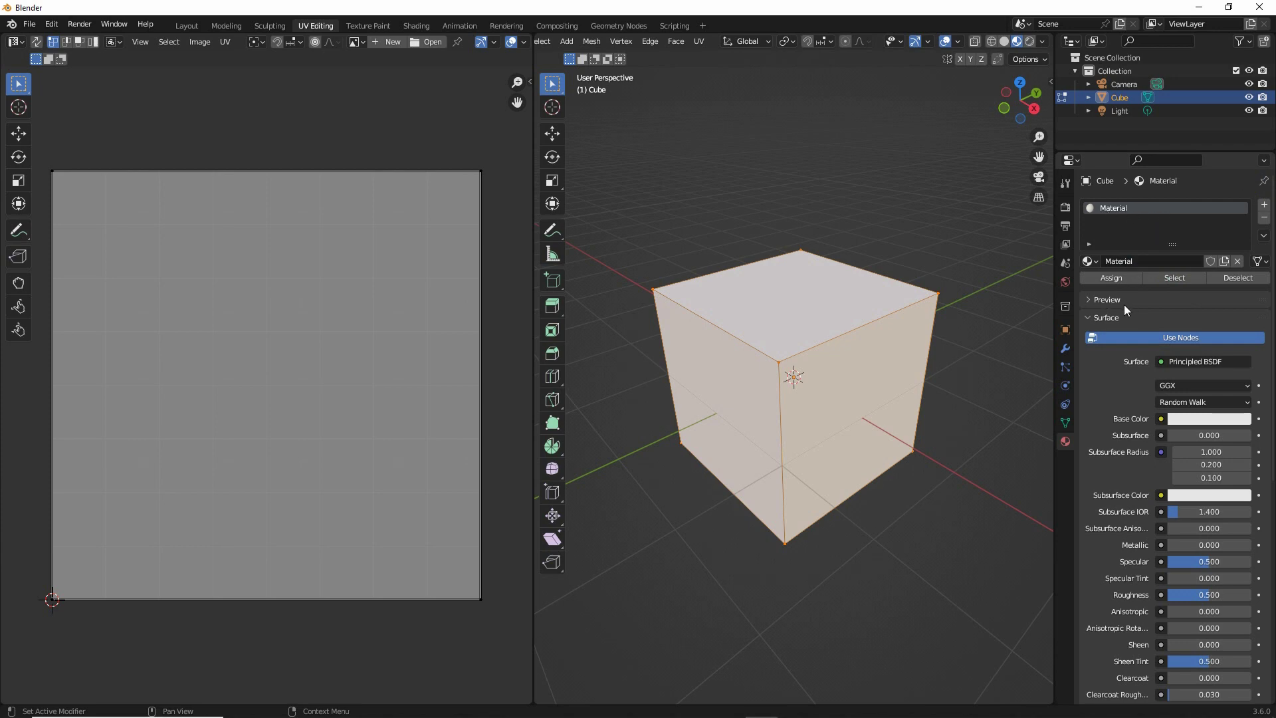
left_click(1091, 300)
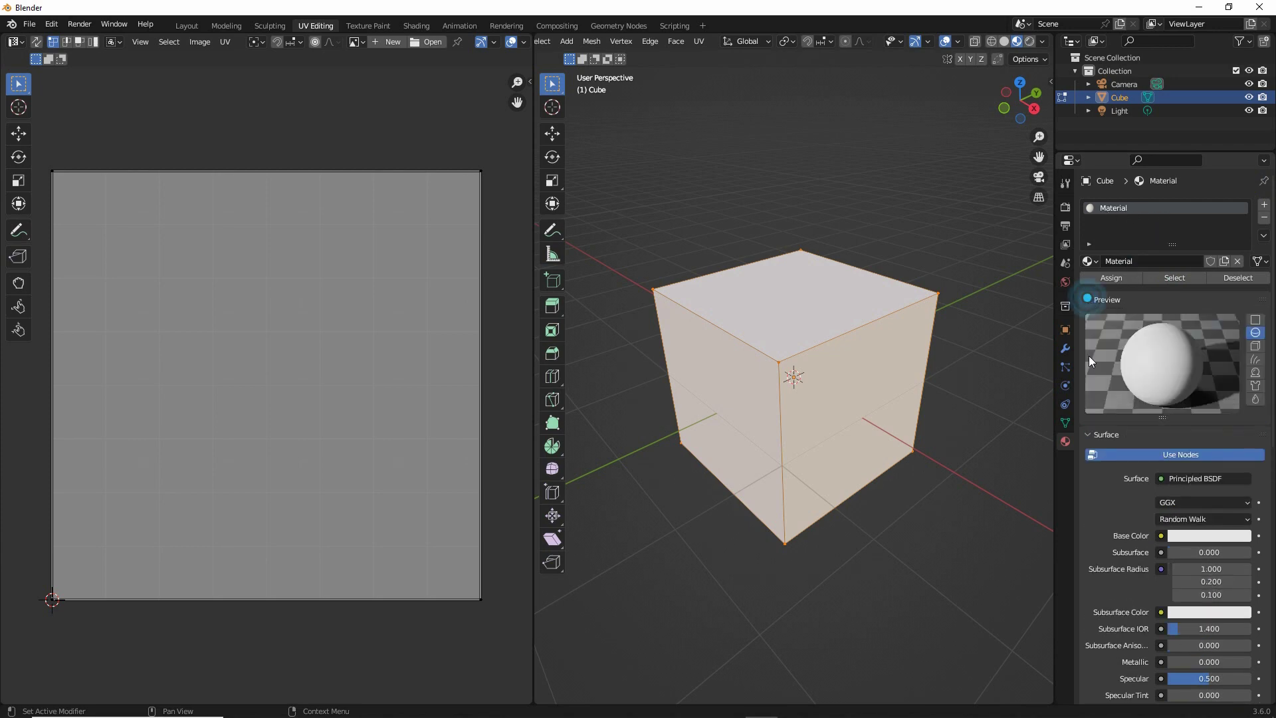
Rename the material to blendmaterial.
left_click(1139, 260)
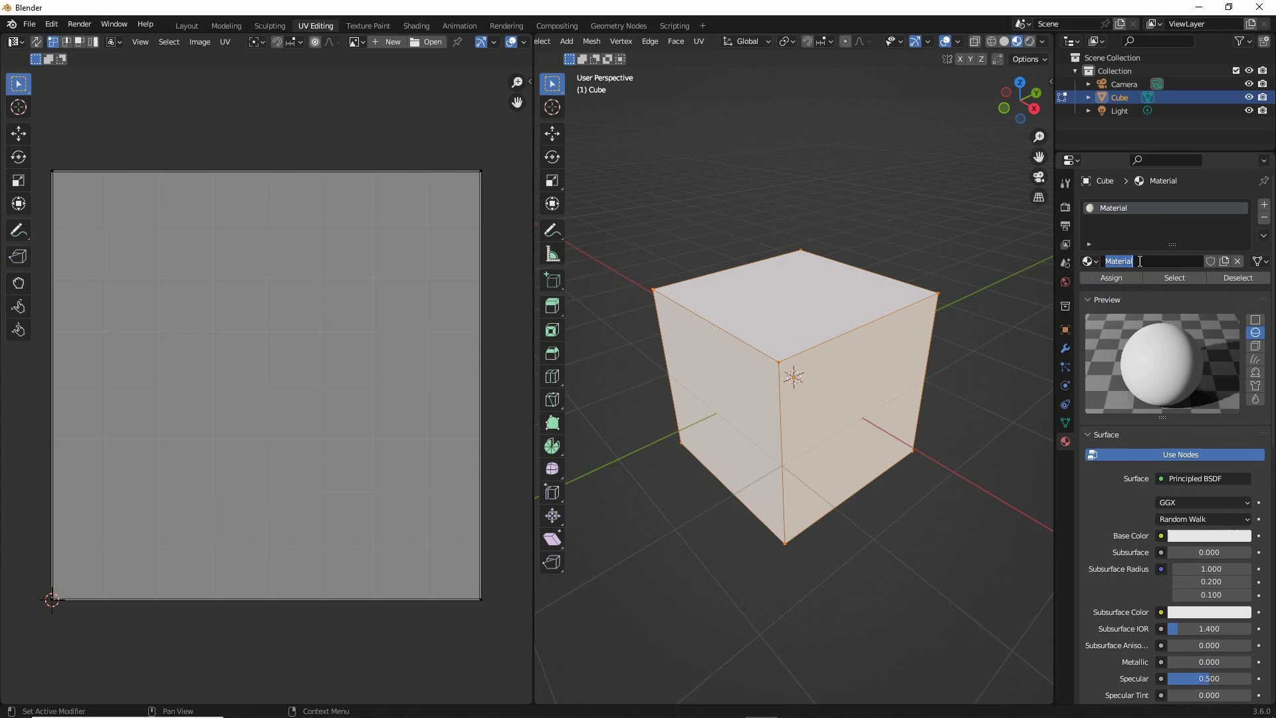
type("blendm")
key("Return")
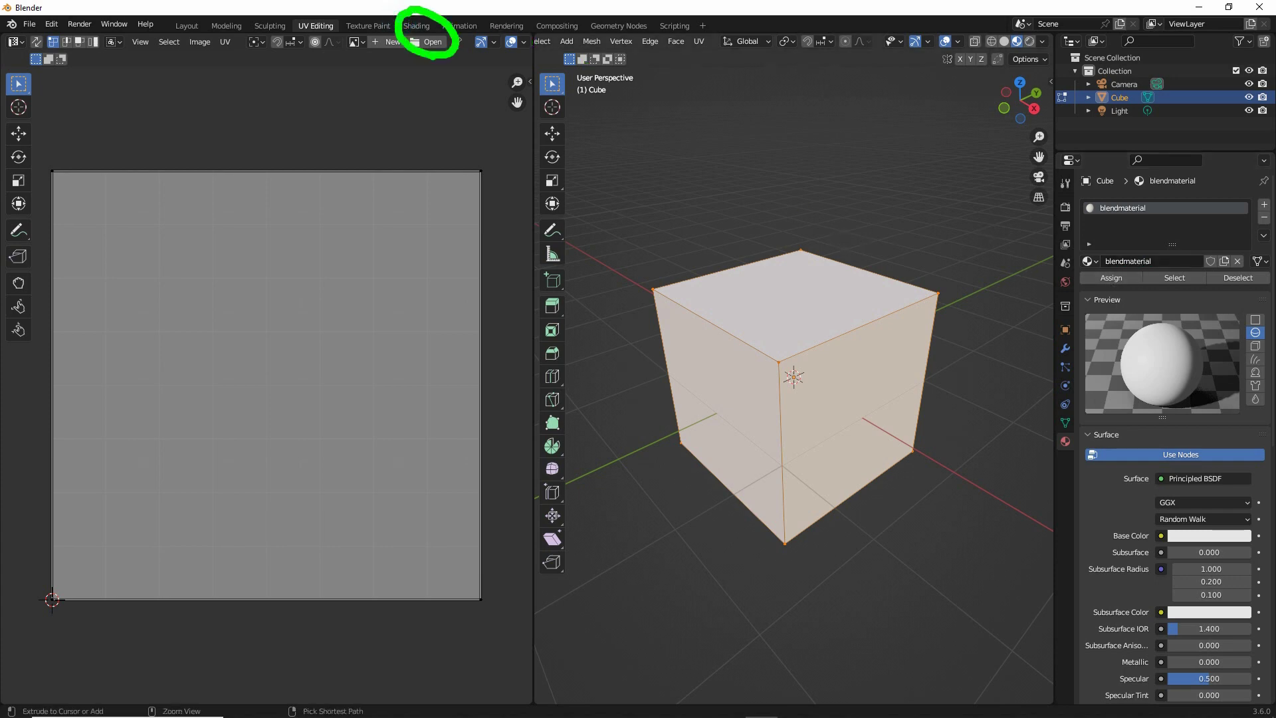
Switch to the Shading workspace and bring the cube nearer the view centre.
left_click(416, 26)
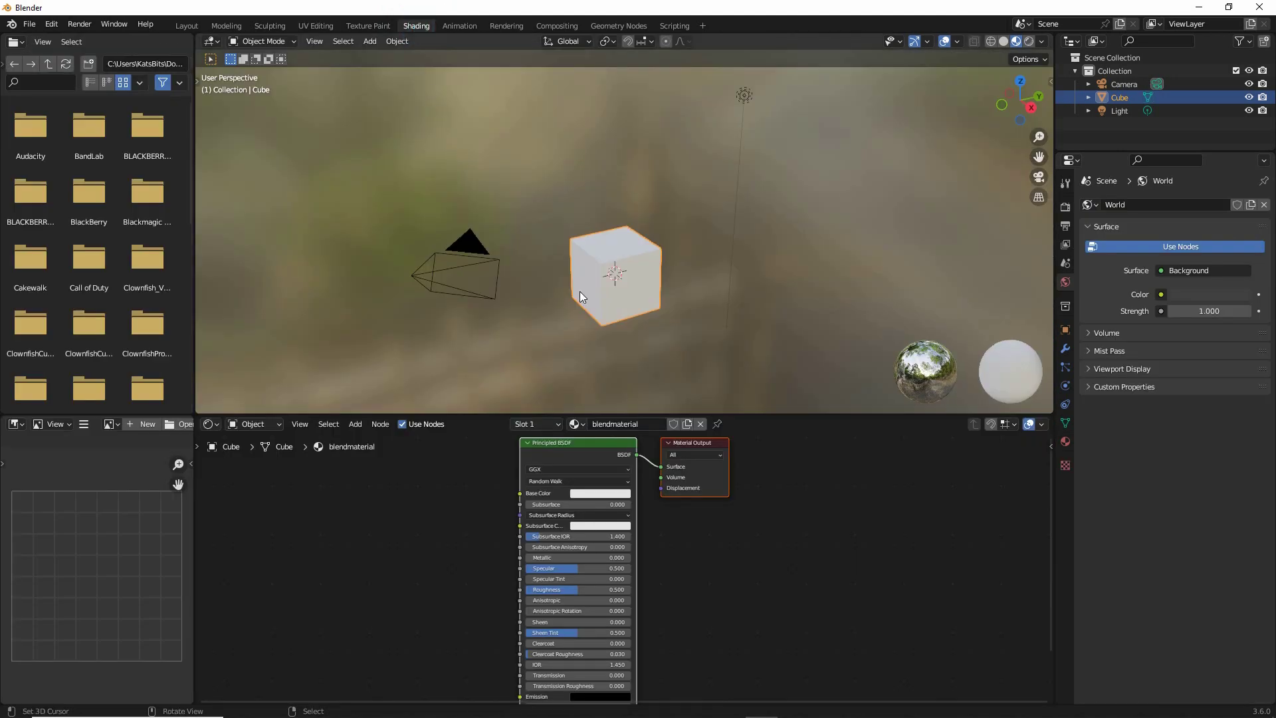
scroll(580, 293, "up", 2)
middle_click_drag(575, 334, 600, 278, "shift")
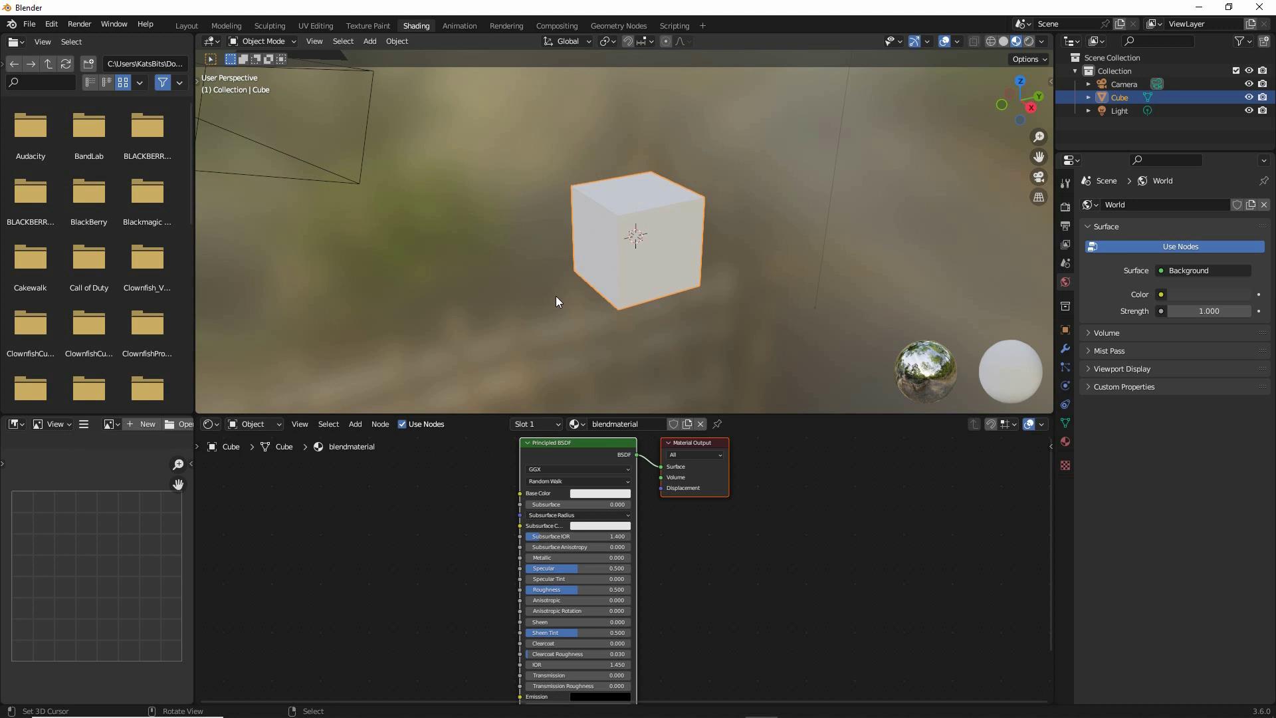
scroll(553, 297, "up", 2)
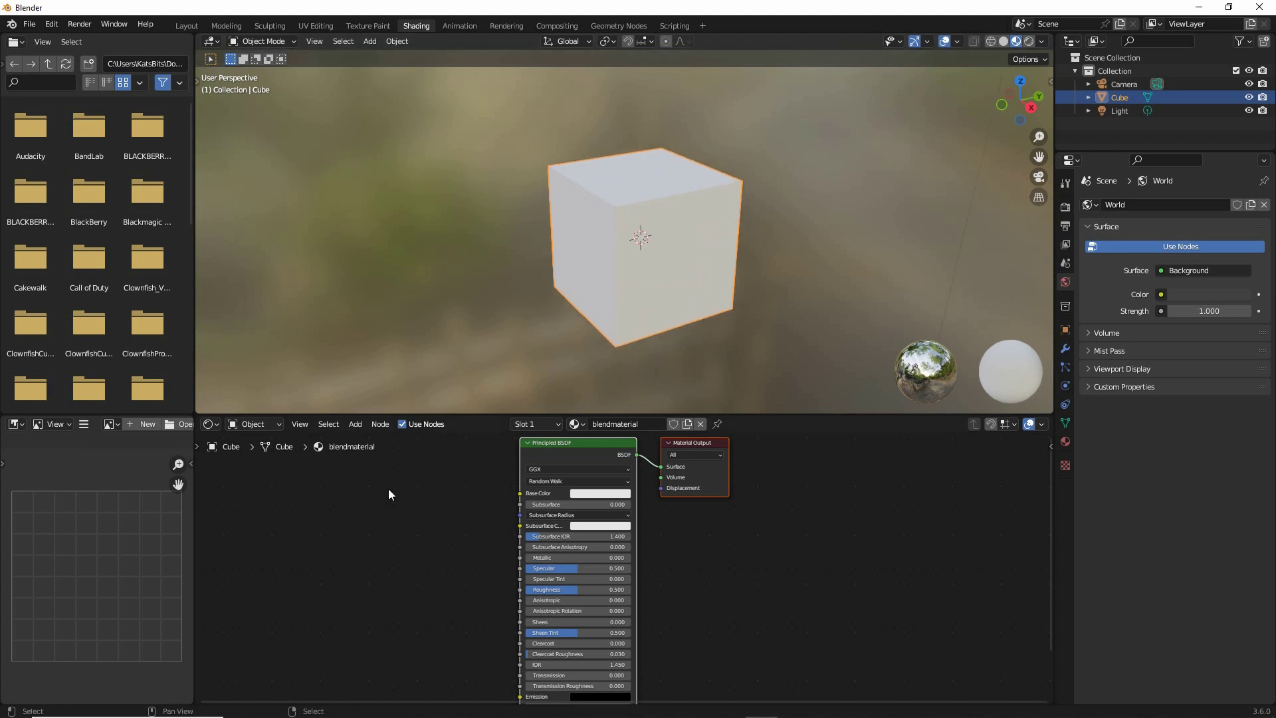
Add two Image Texture nodes side by side, left of the Principled BSDF.
left_click(354, 425)
mouse_move(376, 497)
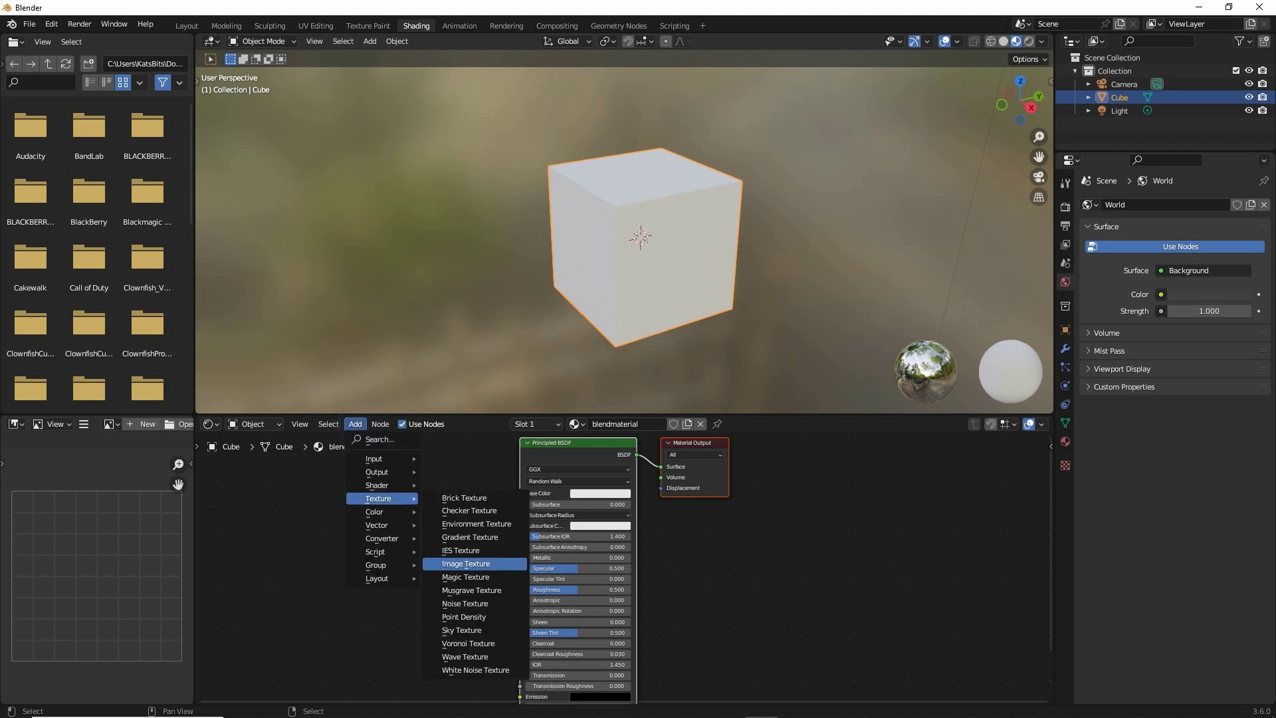
left_click_drag(368, 511, 403, 507)
left_click_drag(347, 437, 372, 437)
left_click(467, 564)
left_click(222, 479)
left_click(355, 424)
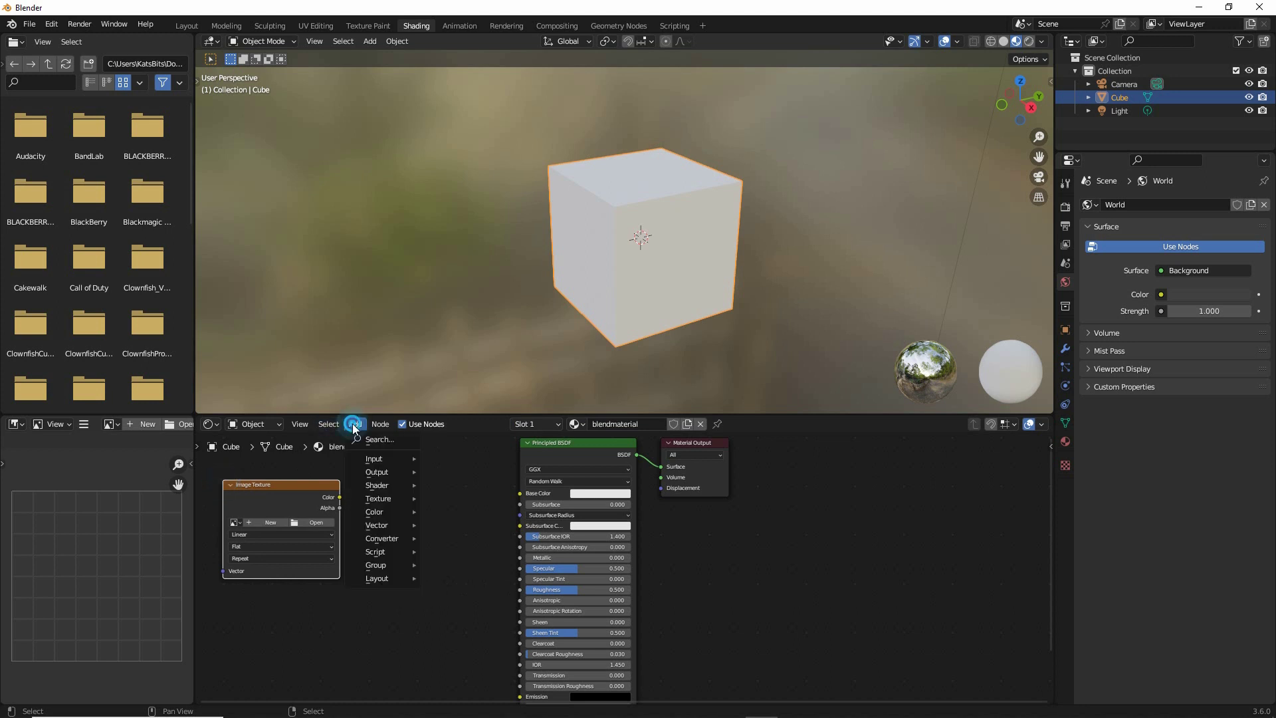
mouse_move(377, 501)
left_click(458, 562)
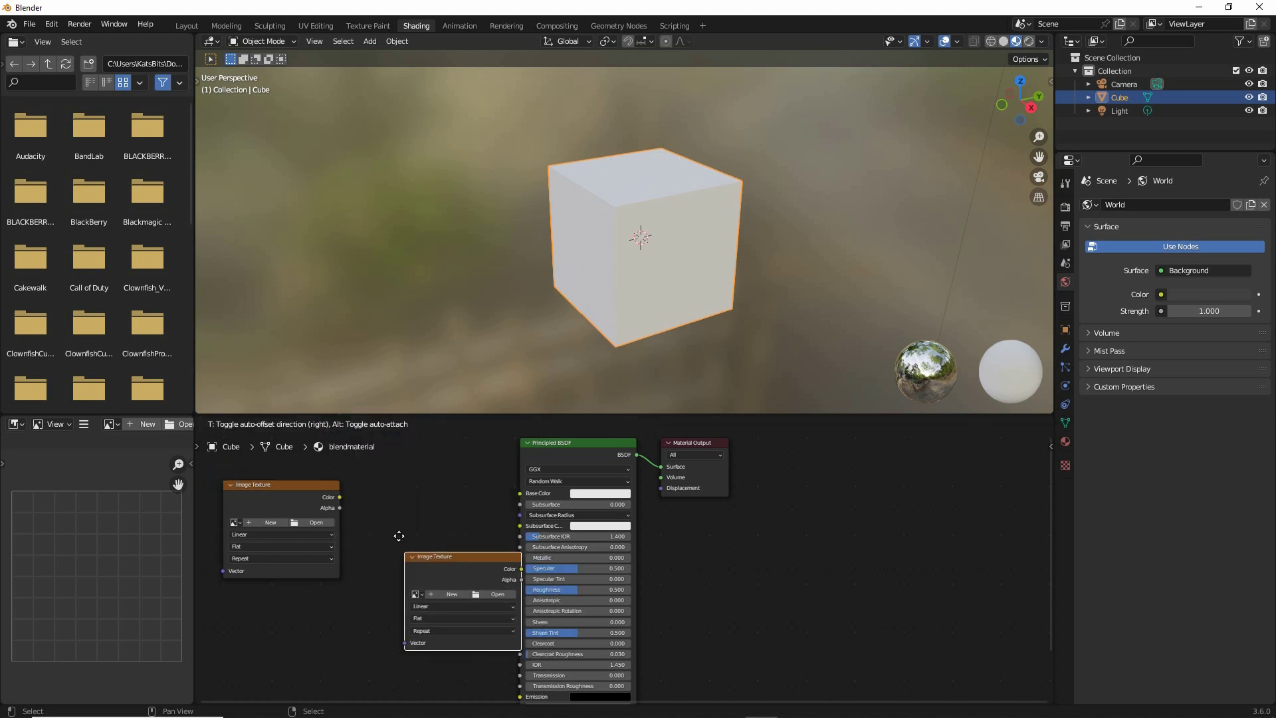
left_click(367, 500)
key("ctrl+2")
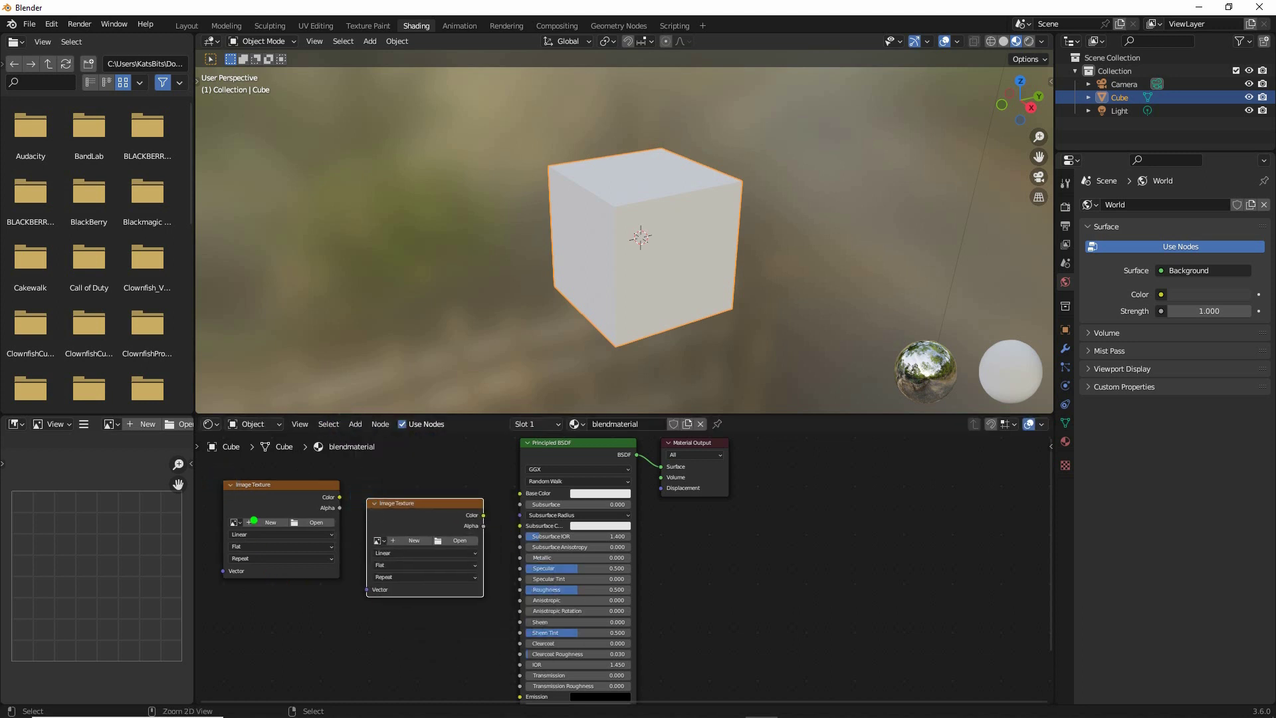
mouse_move(267, 502)
left_mouse_down()
mouse_move(243, 518)
mouse_move(272, 519)
mouse_move(291, 539)
mouse_move(304, 525)
left_mouse_up()
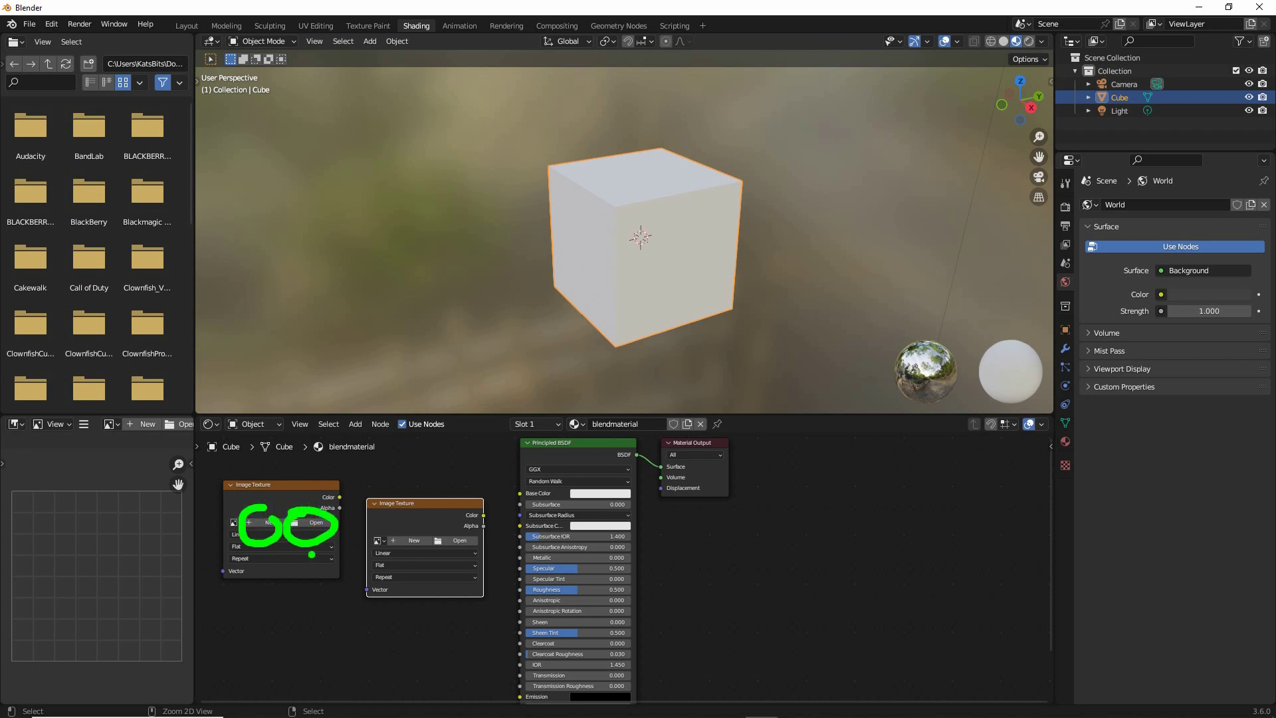
Load vertex-blending-image1.tga from the Blender 2.80 folder into the first Image Texture node.
left_click(315, 523)
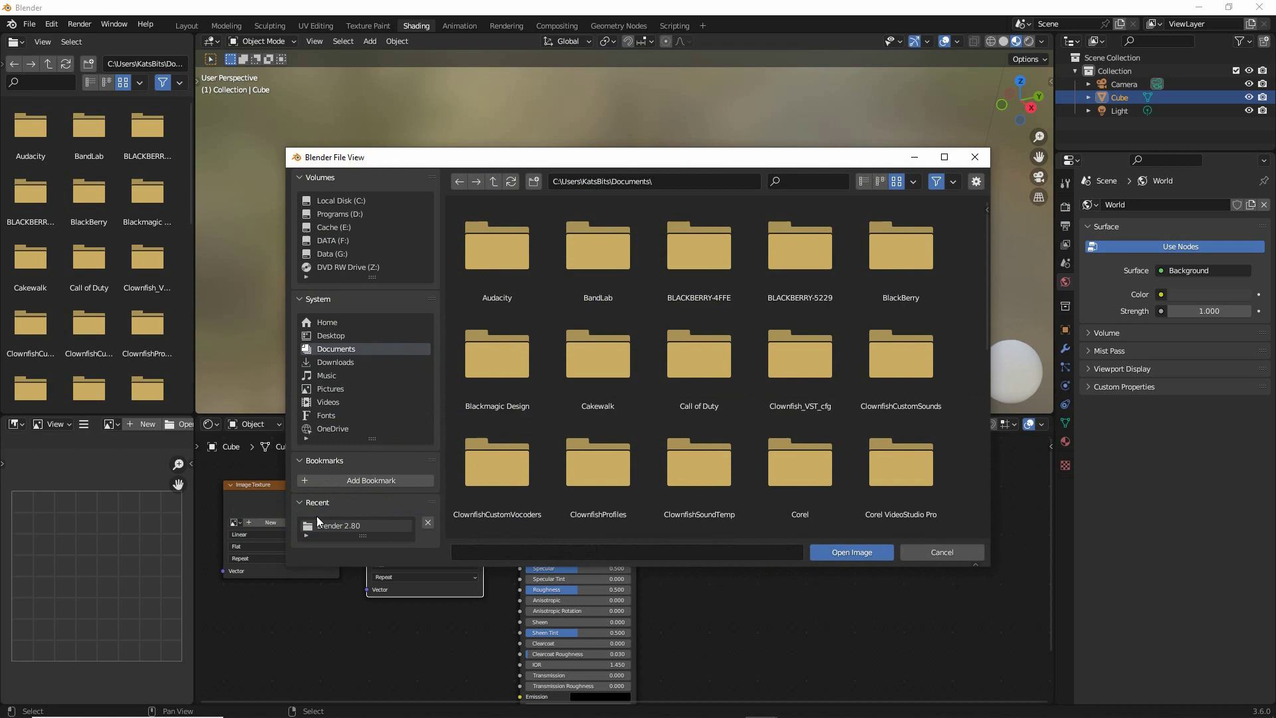
left_click(329, 525)
scroll(698, 451, "down", 6)
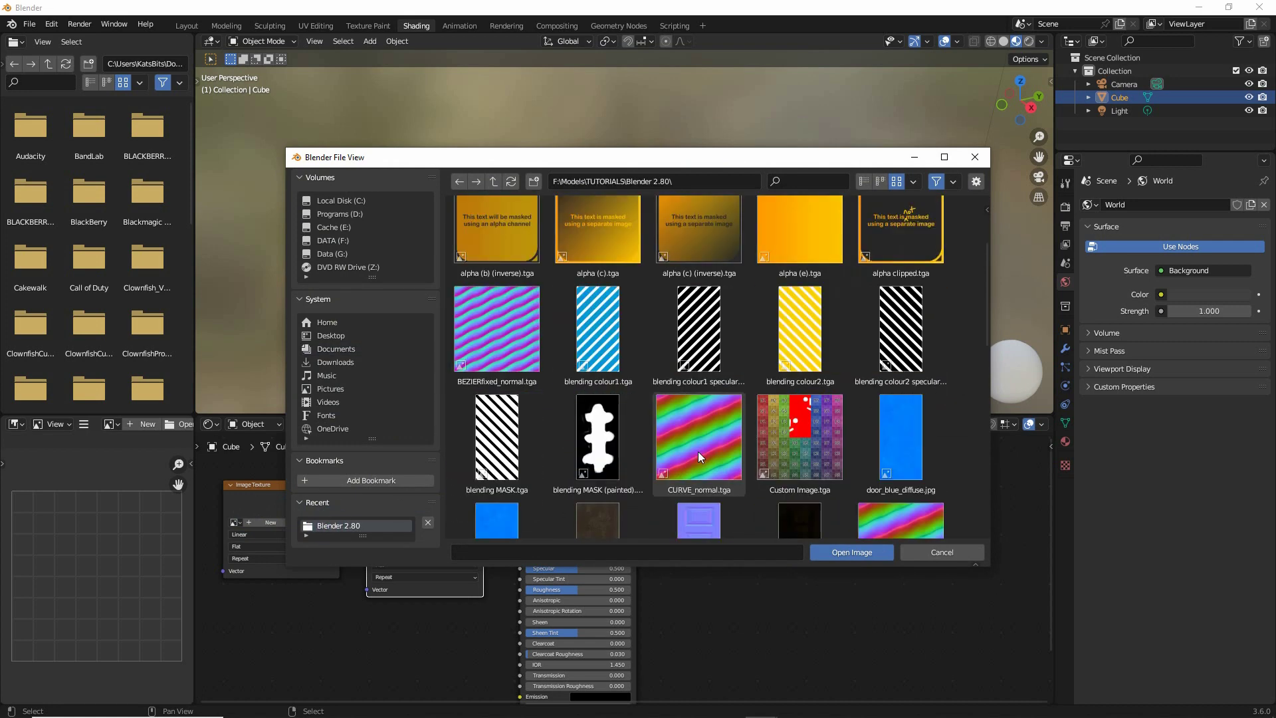
scroll(698, 456, "down", 5)
left_click(690, 365)
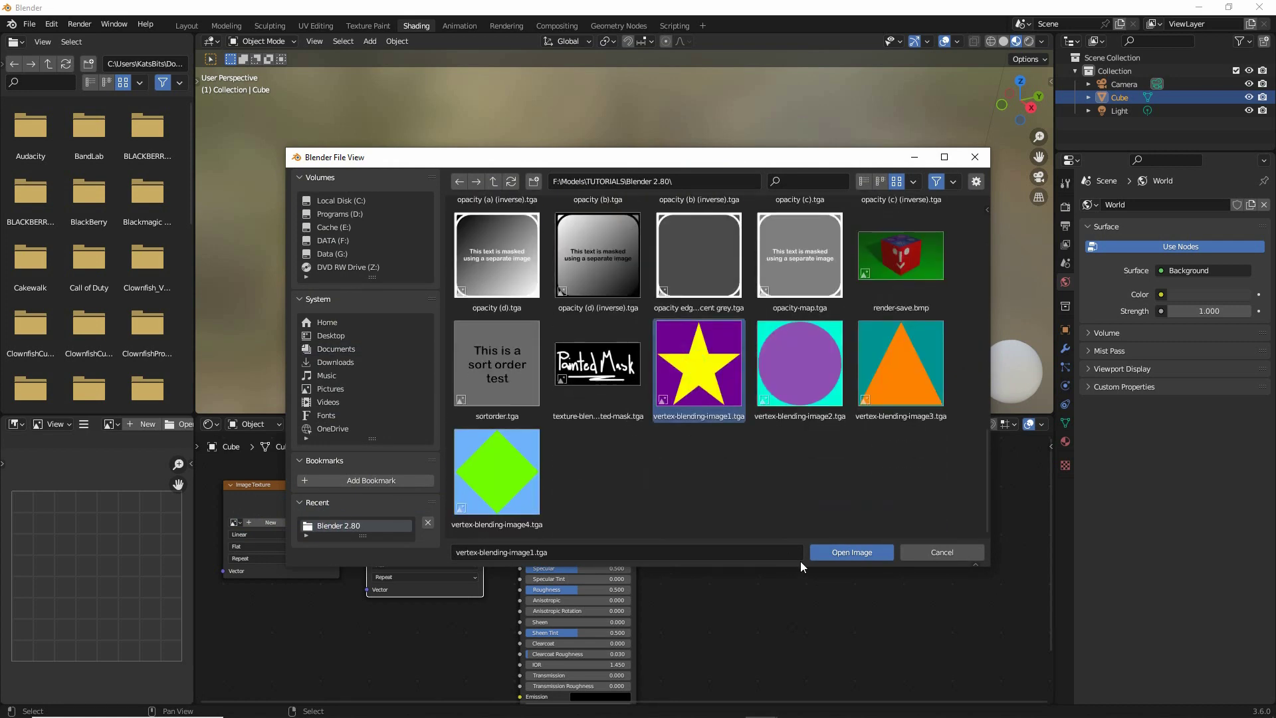
left_click(852, 552)
Load vertex-blending-image2.tga into the second Image Texture node.
left_click(458, 540)
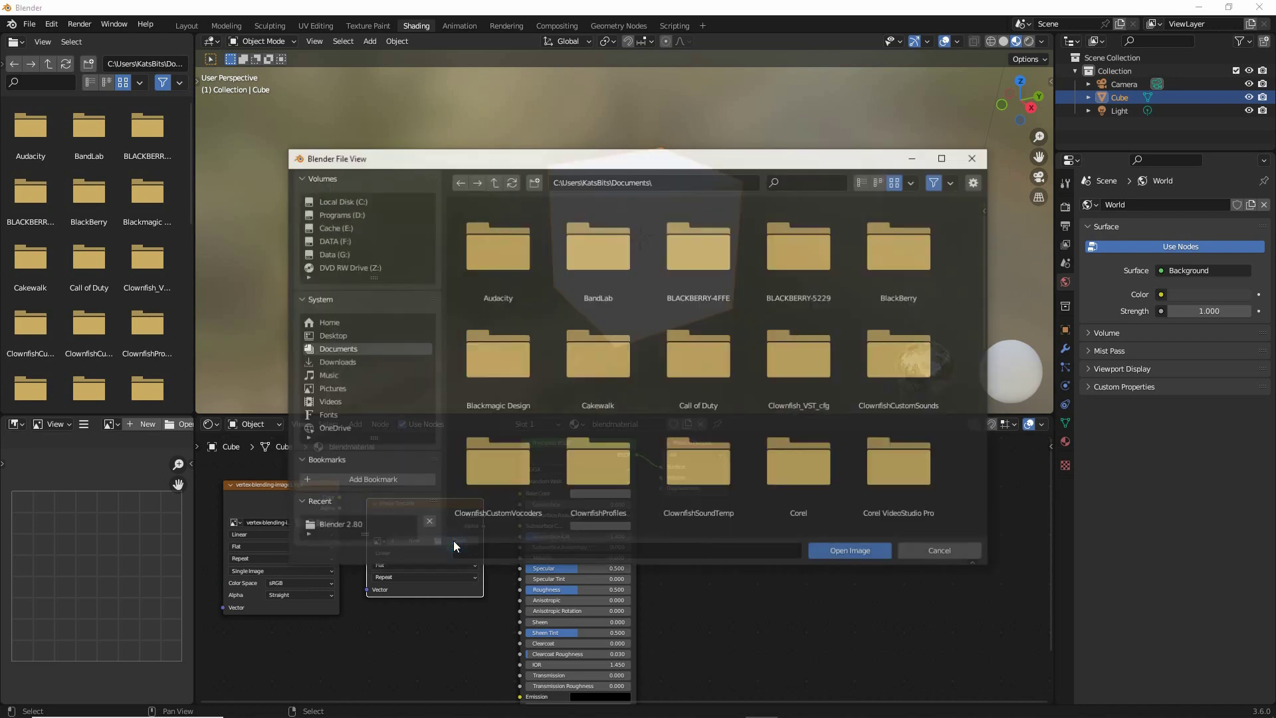
left_click(346, 525)
scroll(678, 473, "down", 3)
scroll(678, 473, "down", 10)
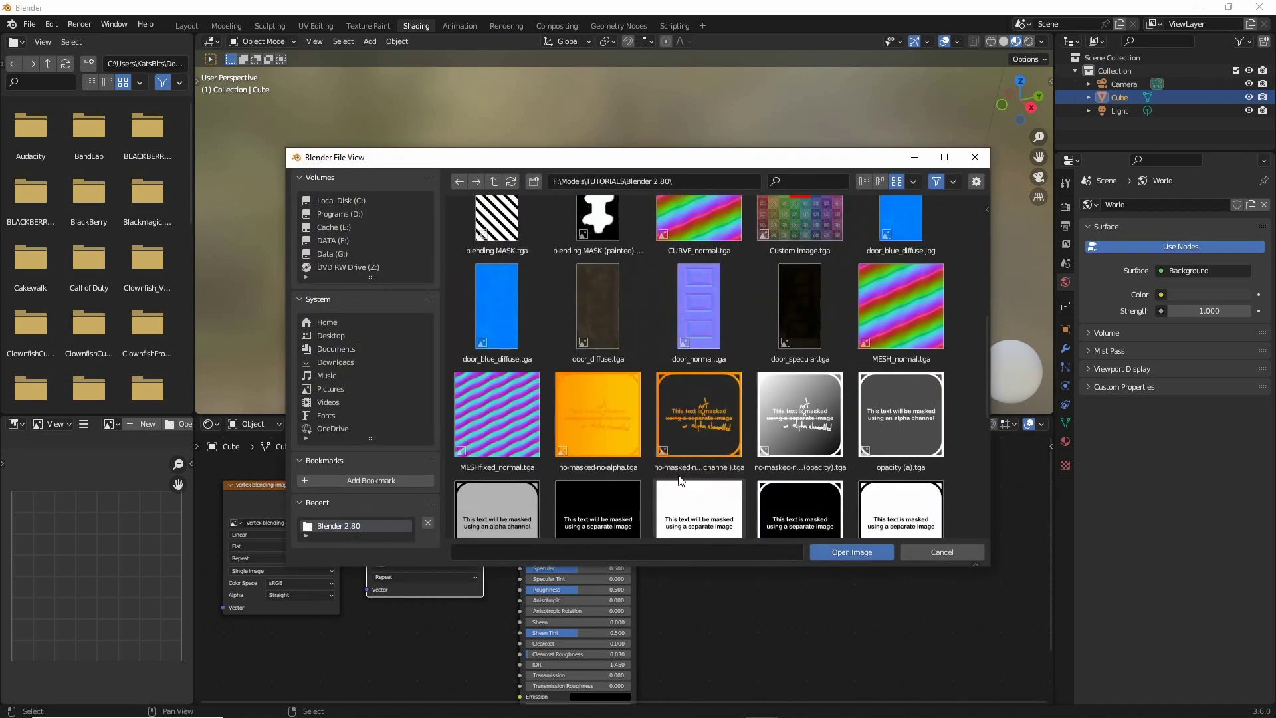
left_click(783, 349)
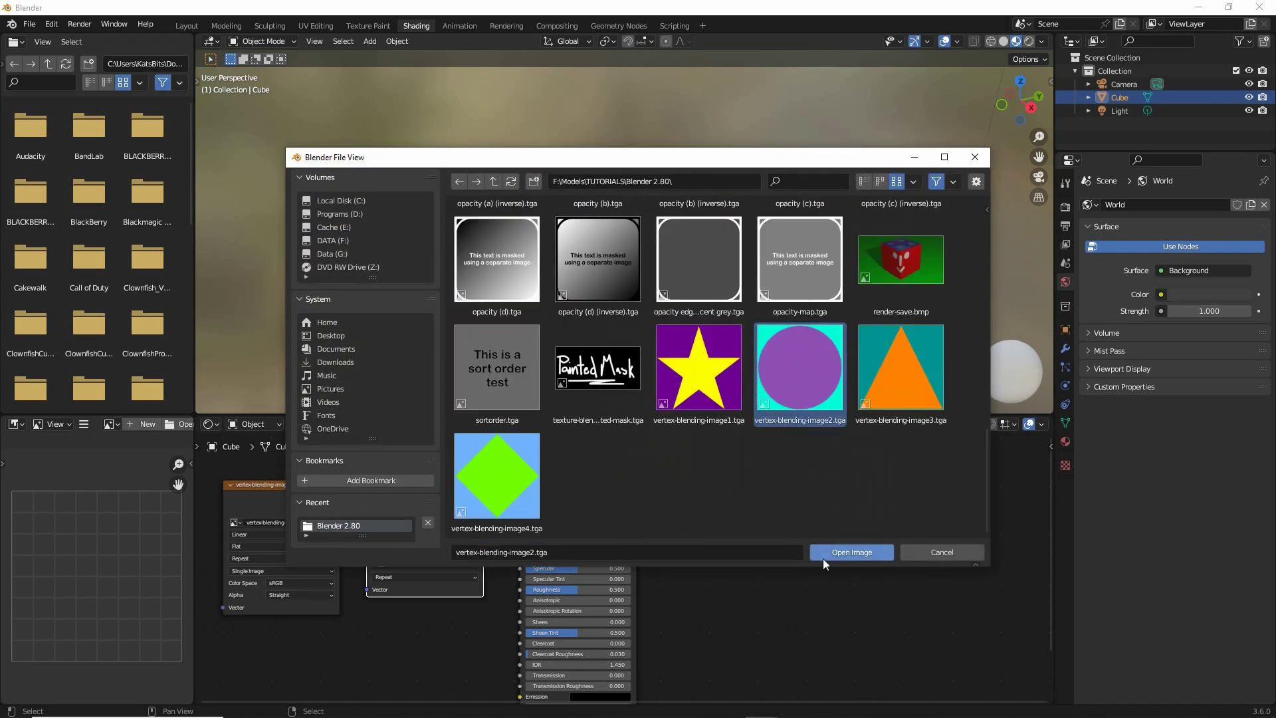
left_click(839, 555)
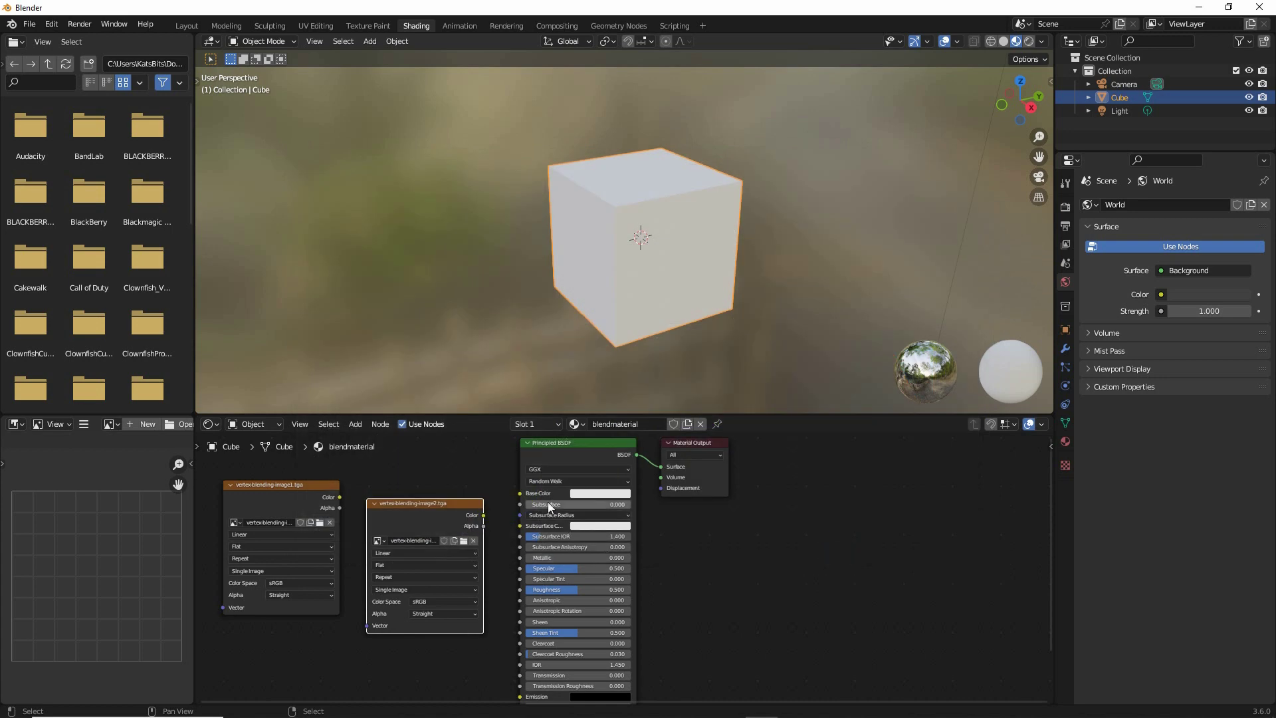
Test-link image2's Color to Base Color, then disconnect it again.
left_click_drag(481, 516, 520, 494)
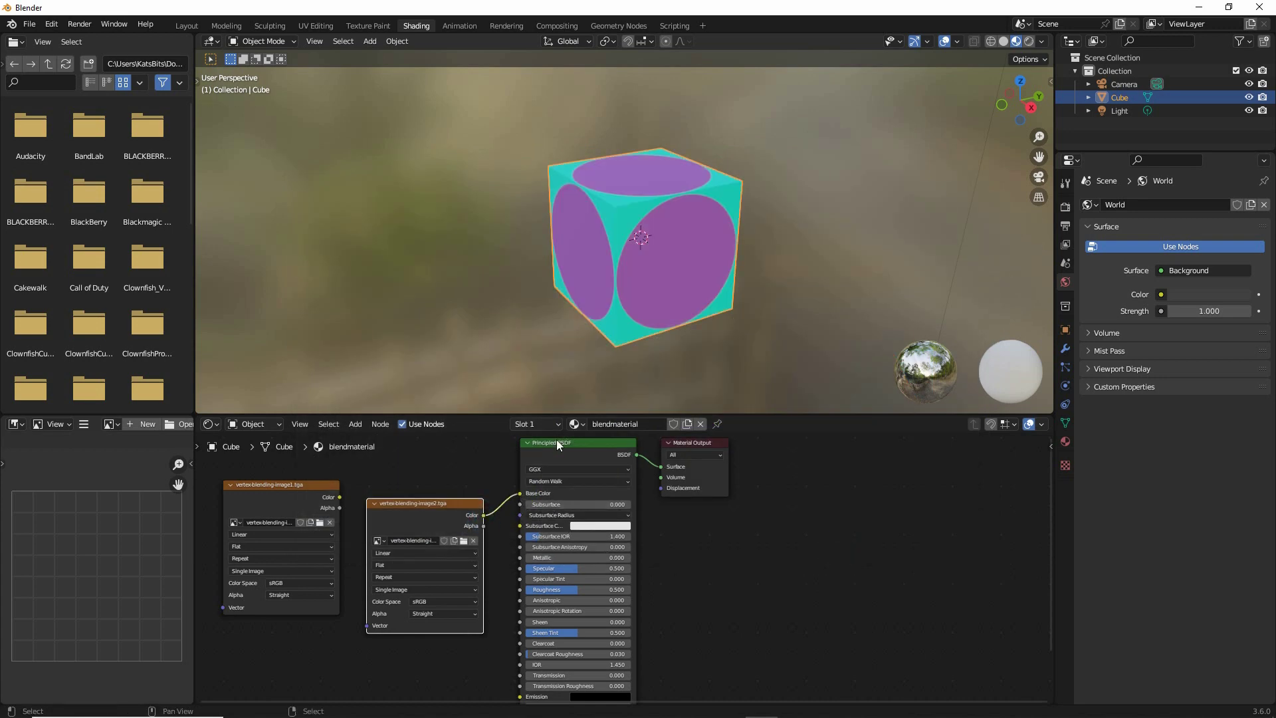
middle_click_drag(563, 300, 601, 319)
scroll(632, 298, "up", 3)
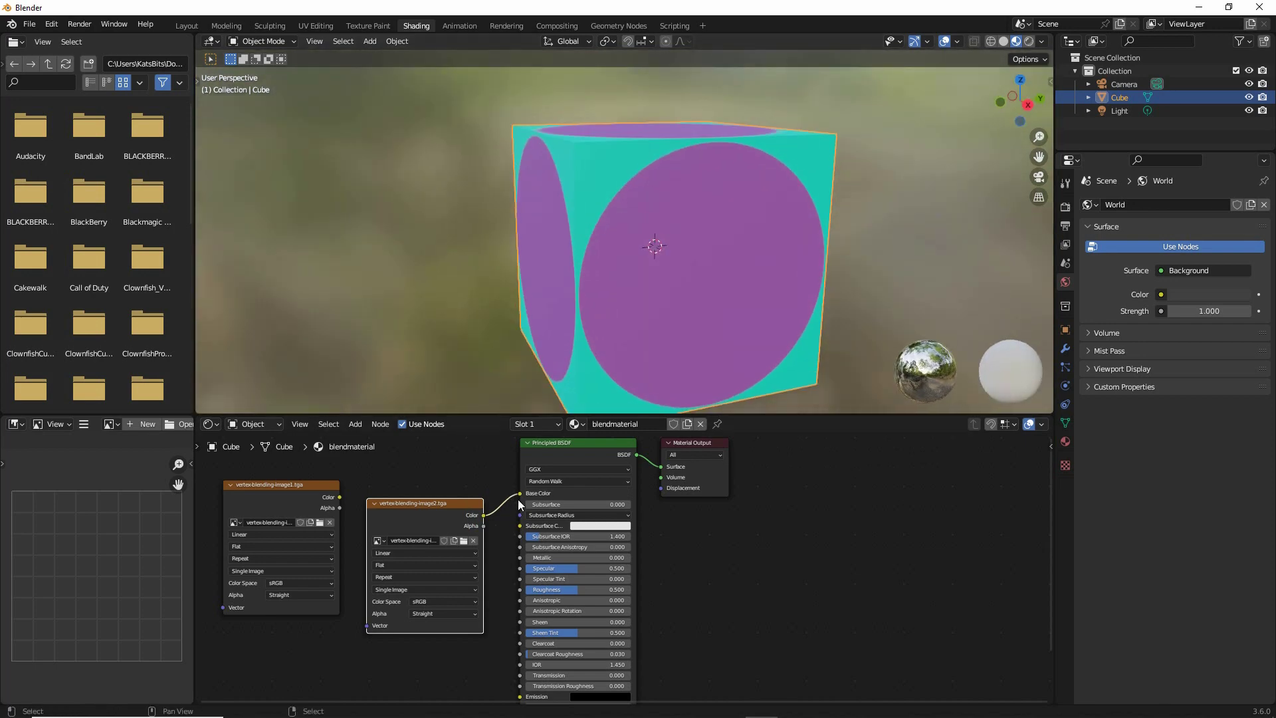
left_click_drag(519, 499, 509, 521)
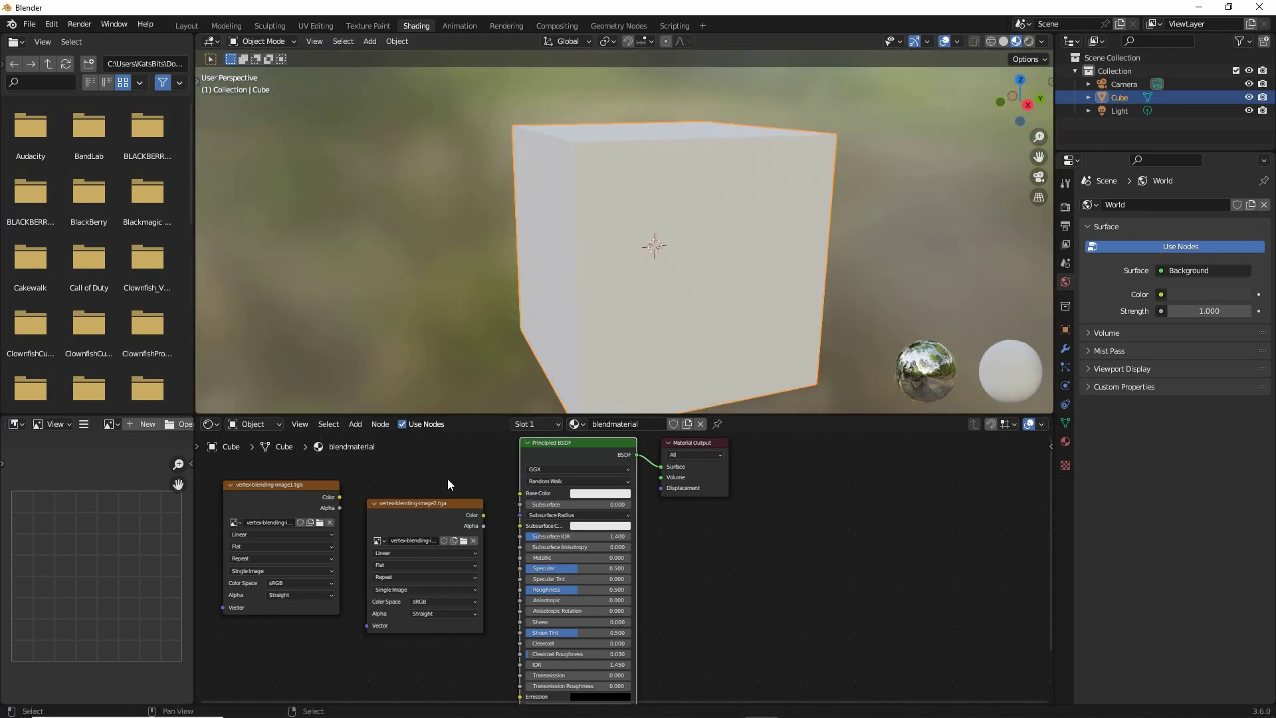
middle_click_drag(447, 478, 474, 549)
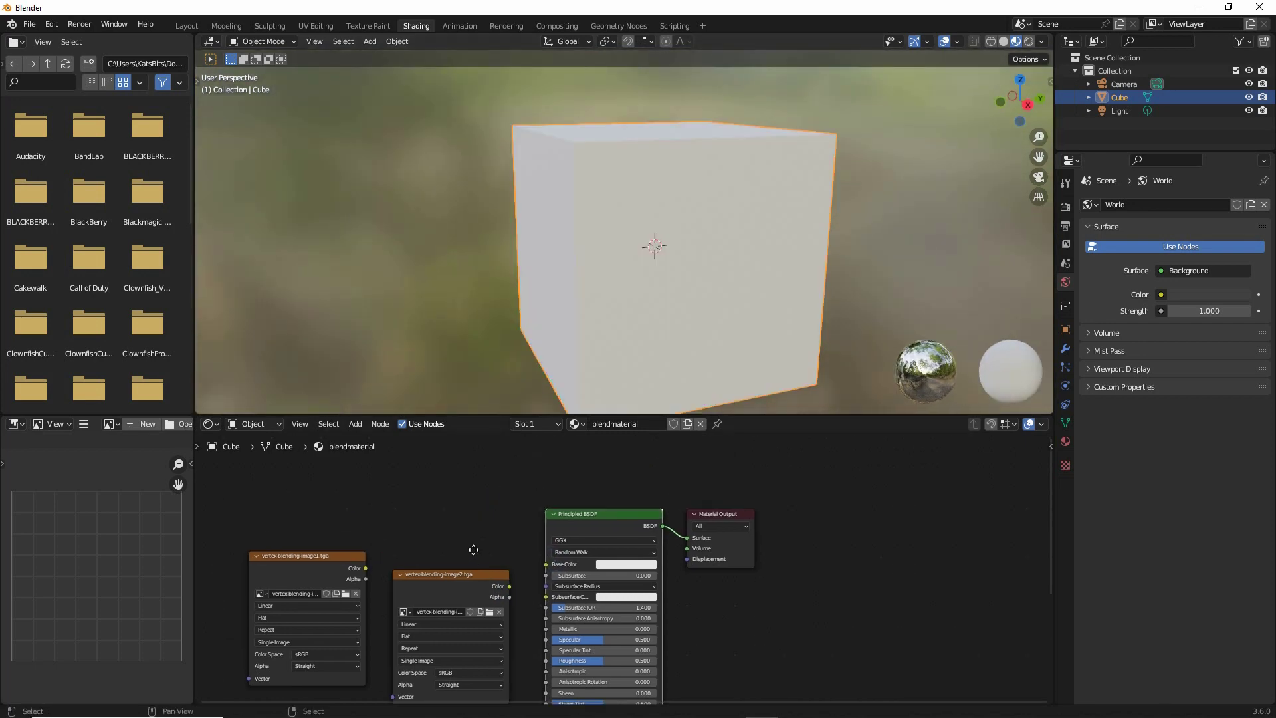
Add a Mix Color node above the two image texture nodes.
left_click(355, 424)
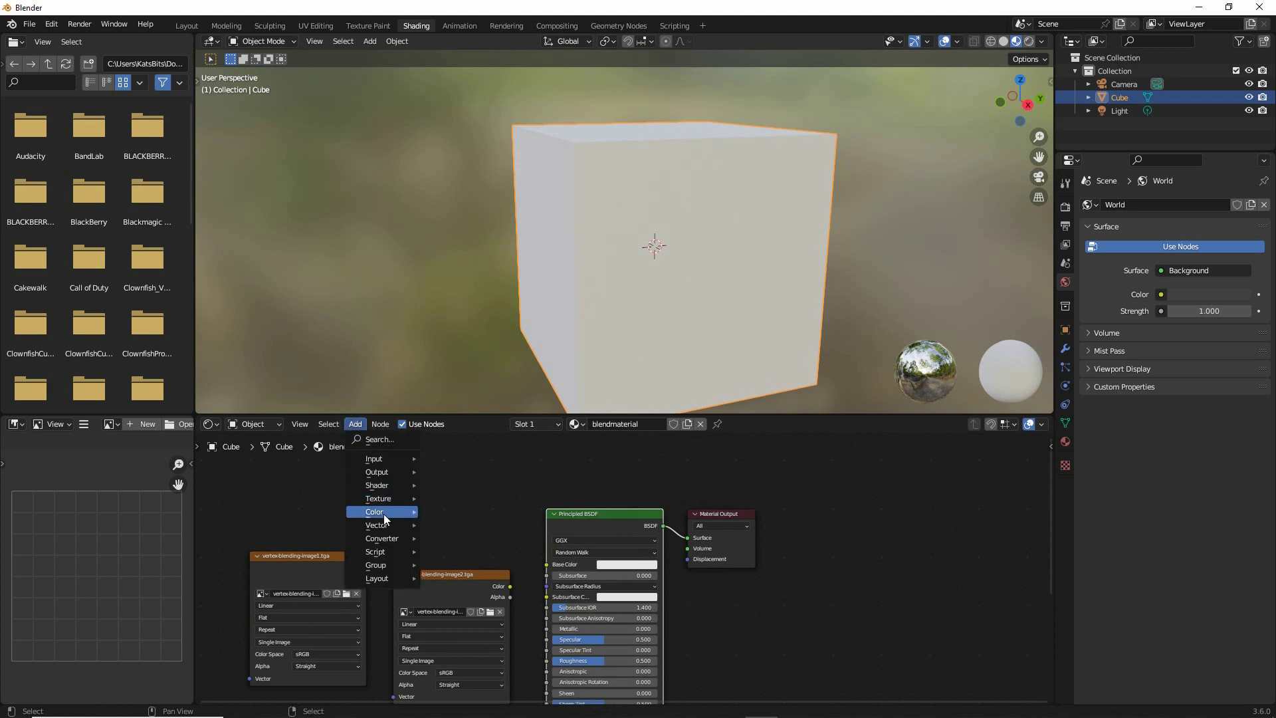
mouse_move(384, 518)
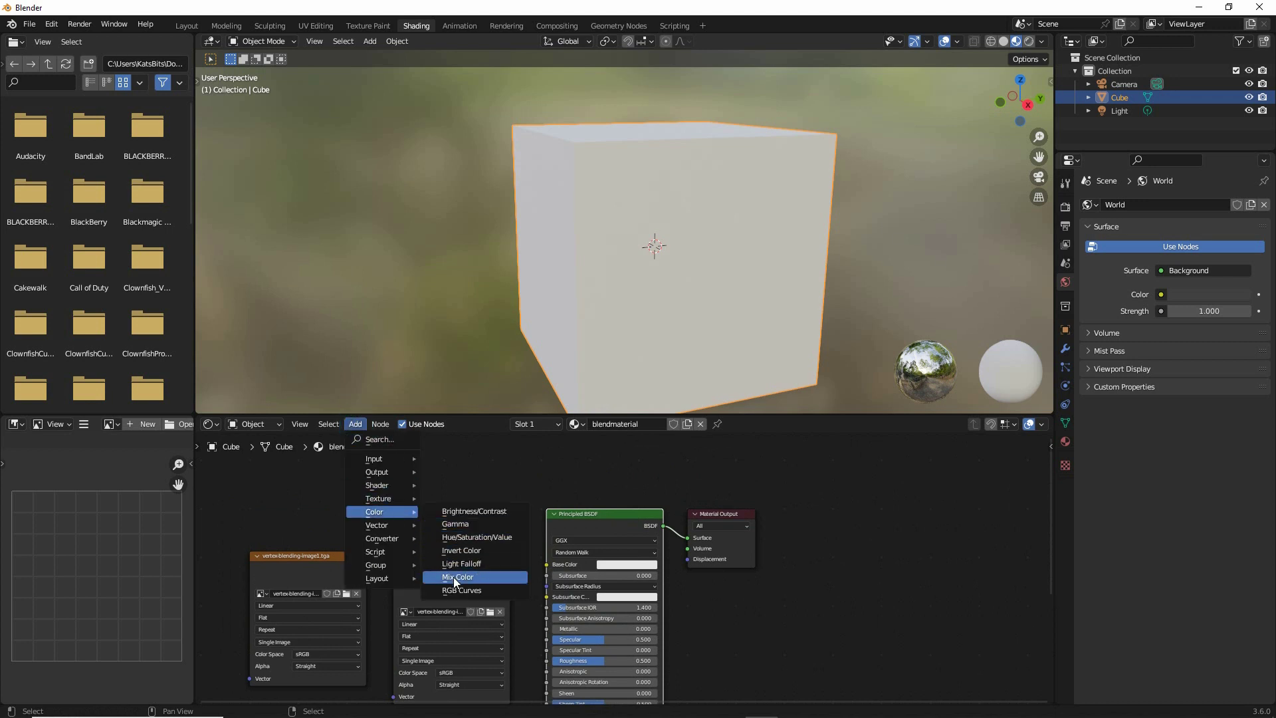
left_click_drag(440, 590, 488, 588)
left_click_drag(349, 523, 405, 524)
left_click_drag(339, 432, 387, 432)
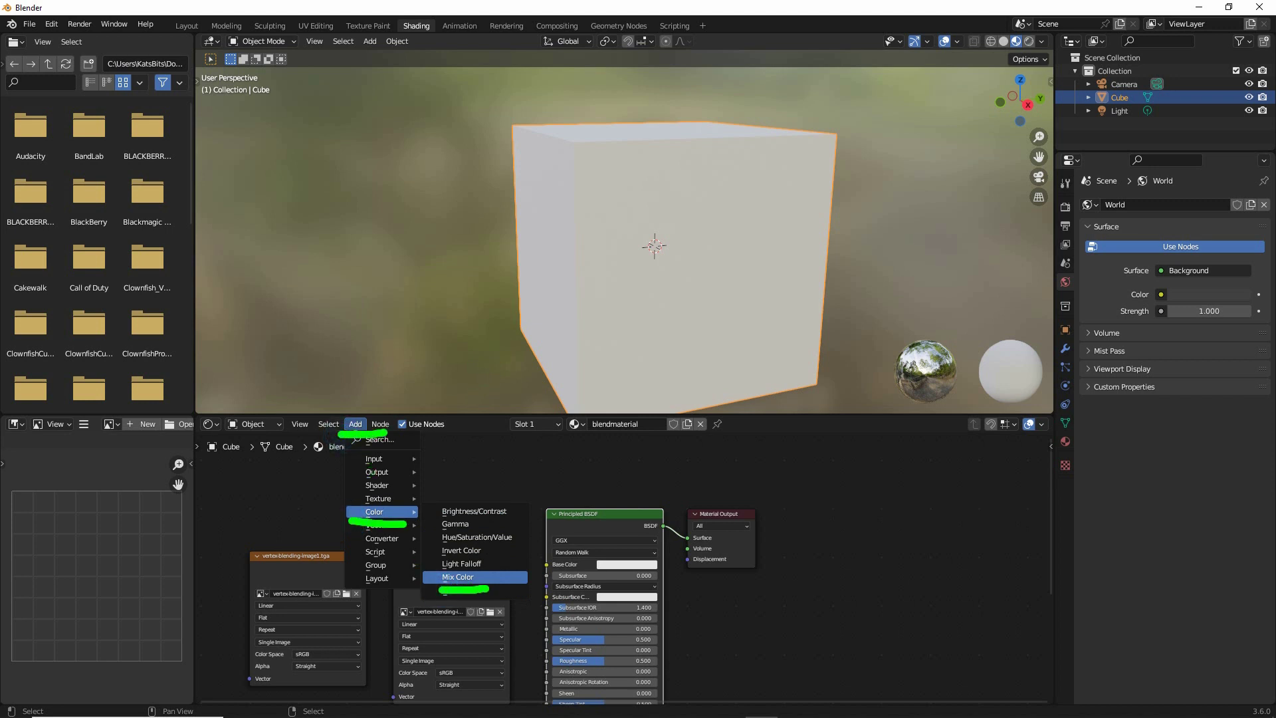
left_click(457, 579)
left_click(455, 450)
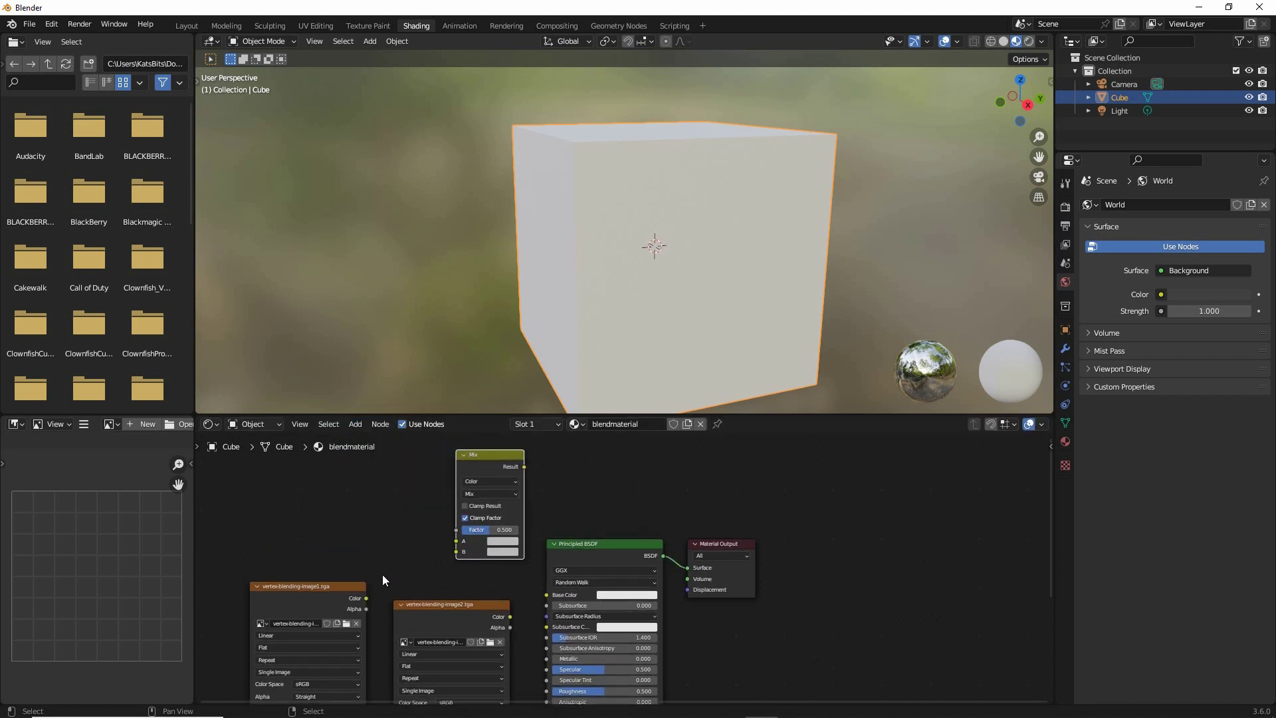
Connect image1's Color to the Mix A input and image2's Color to B.
left_click_drag(366, 598, 454, 543)
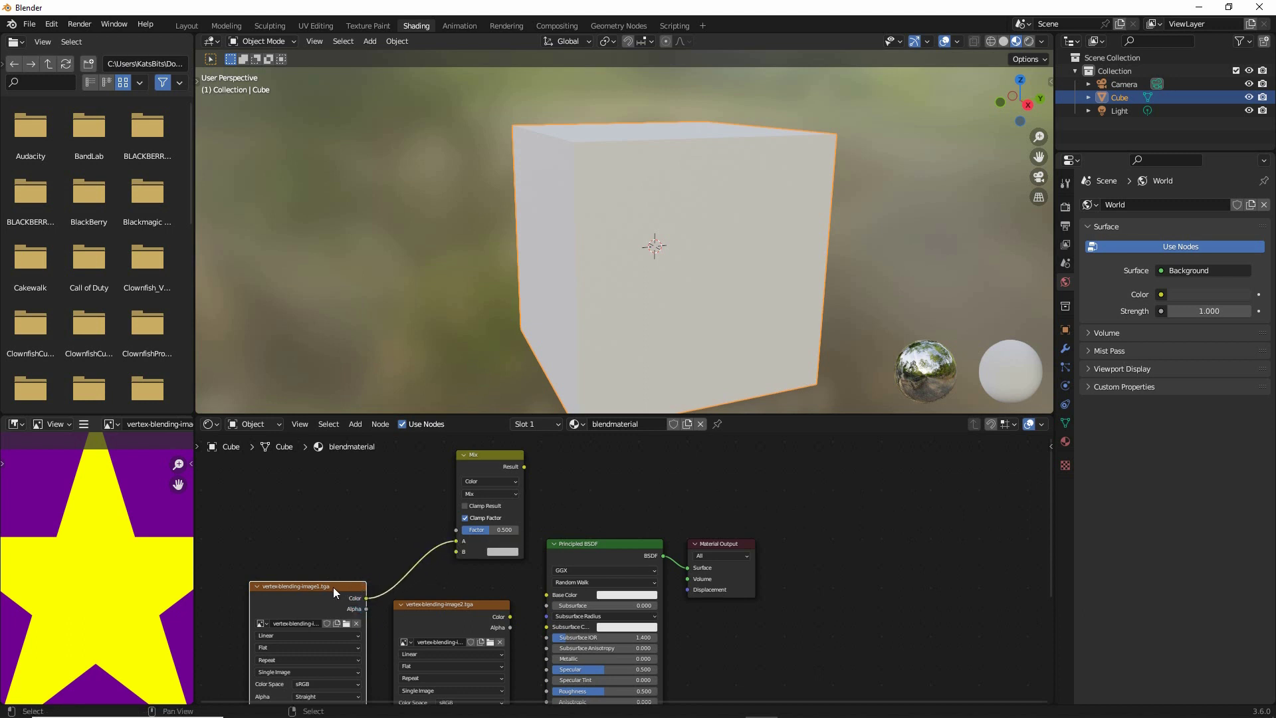
left_click_drag(333, 587, 272, 518)
left_click_drag(429, 607, 353, 582)
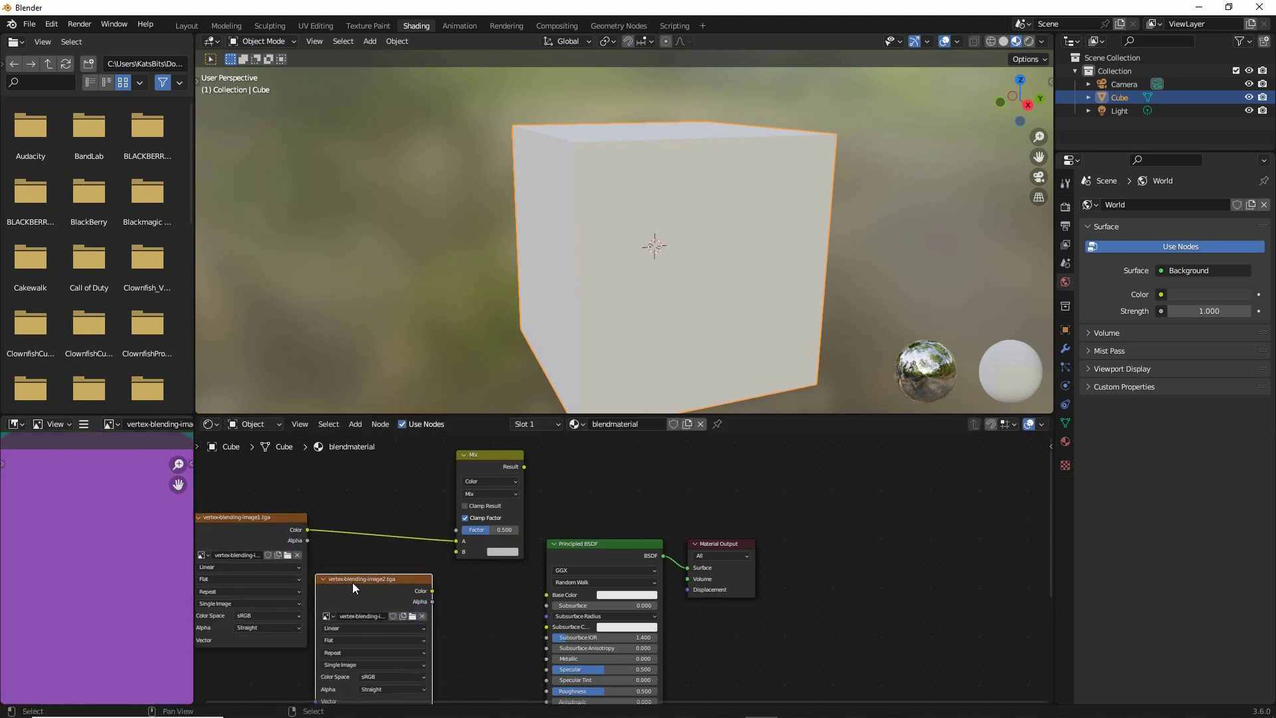
left_click_drag(437, 595, 454, 552)
middle_click_drag(495, 588, 561, 598)
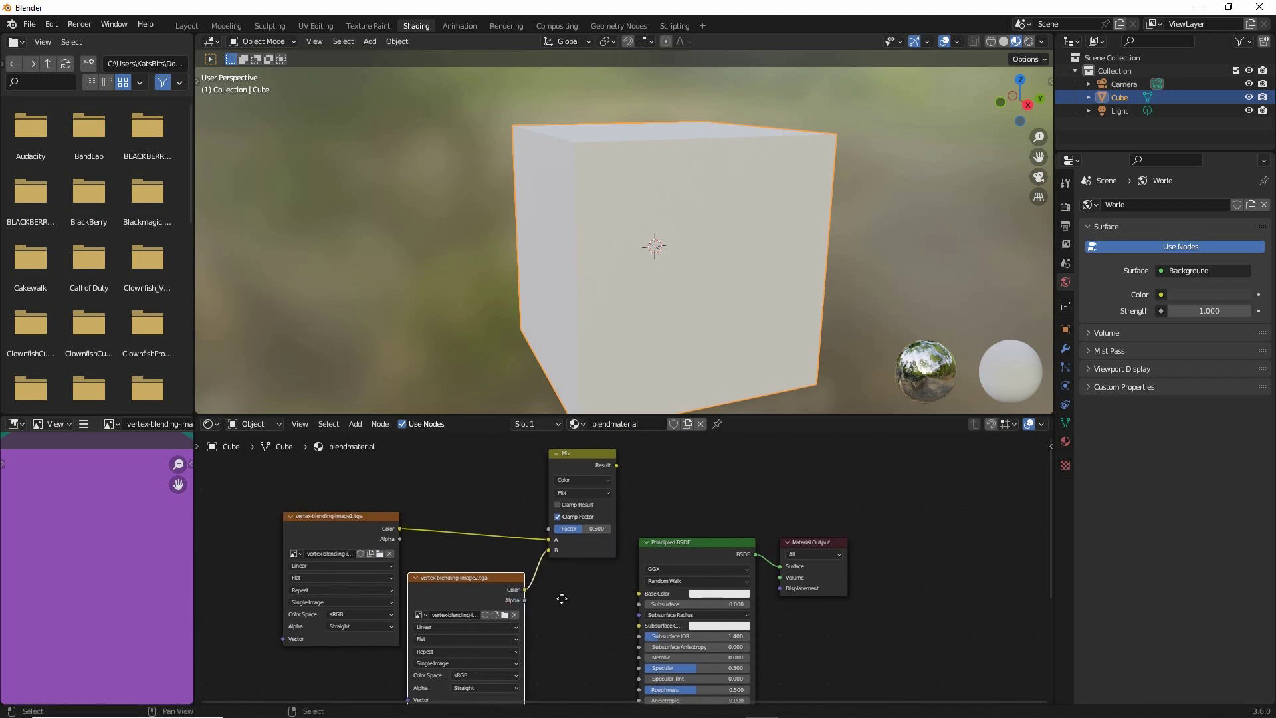
Preview the star and purple pictures in the two image texture nodes.
left_click(333, 525)
left_click(439, 590)
key("ctrl+2")
left_click_drag(545, 532, 548, 533)
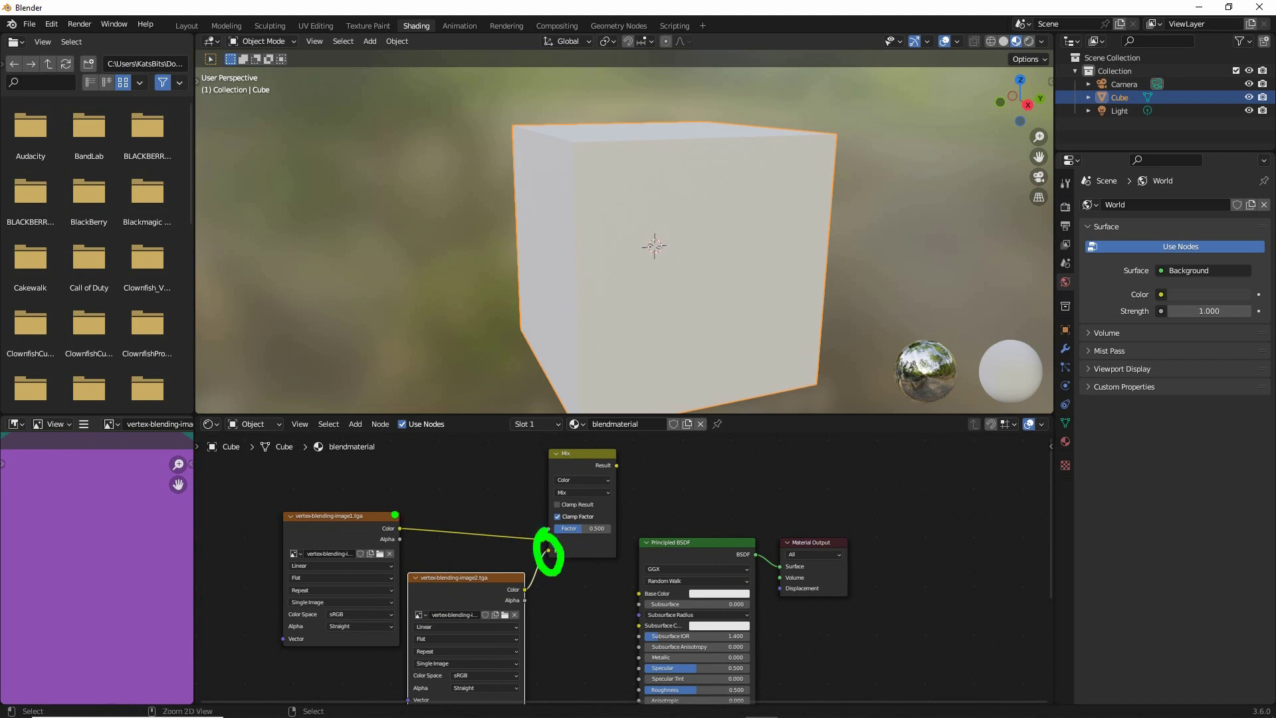
left_click_drag(396, 529, 407, 541)
mouse_move(533, 579)
left_mouse_down()
mouse_move(519, 589)
mouse_move(529, 600)
left_mouse_up()
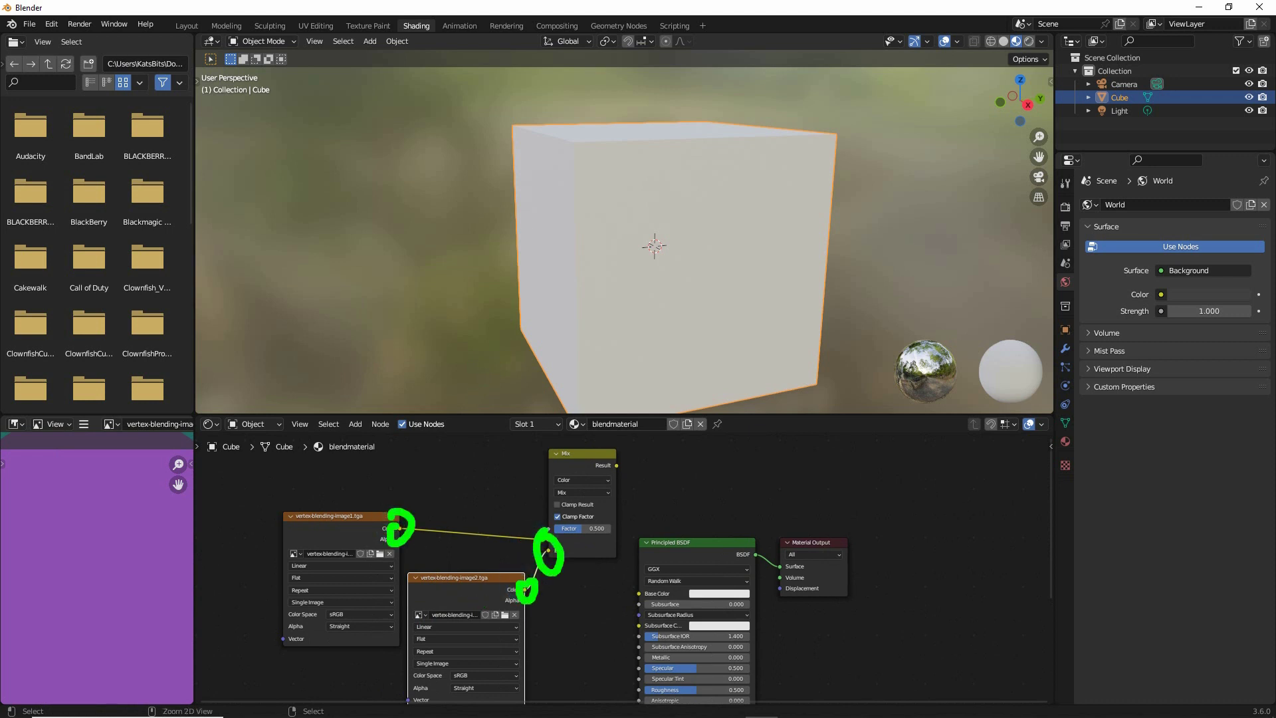
key("Escape")
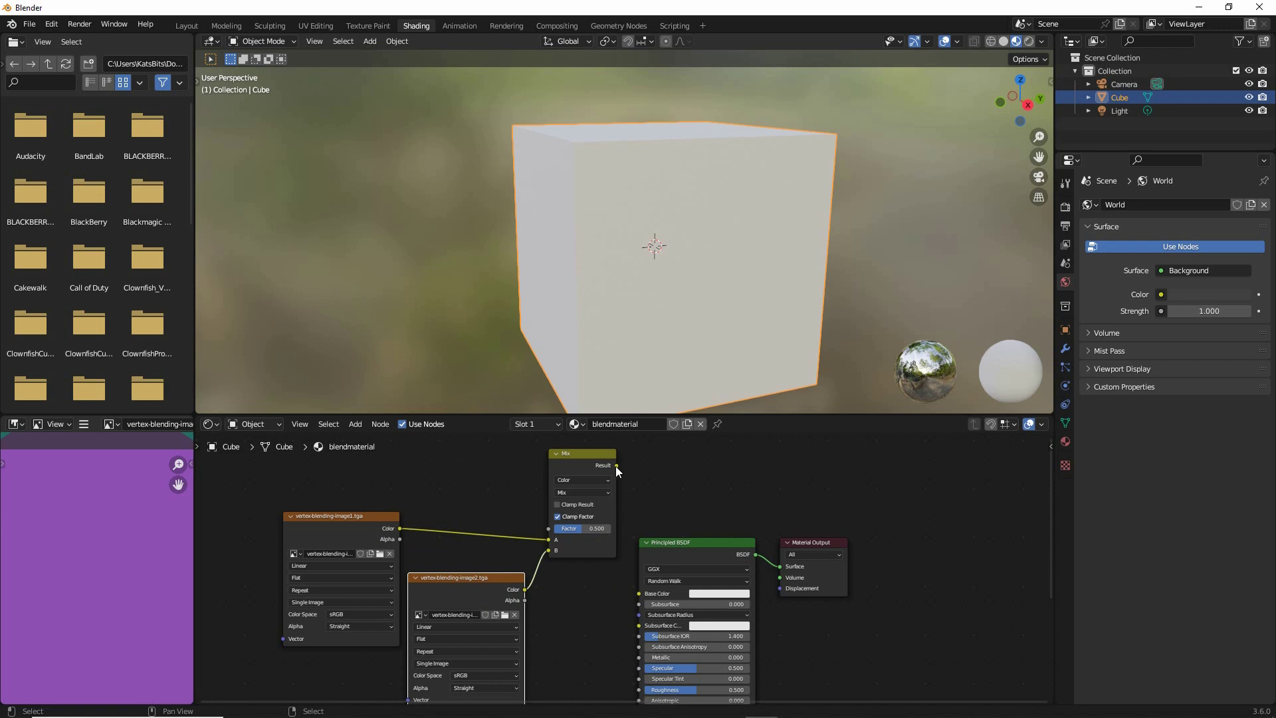
Link the Mix Result to Base Color and tidy the Mix and Principled BSDF nodes.
left_click_drag(617, 465, 637, 594)
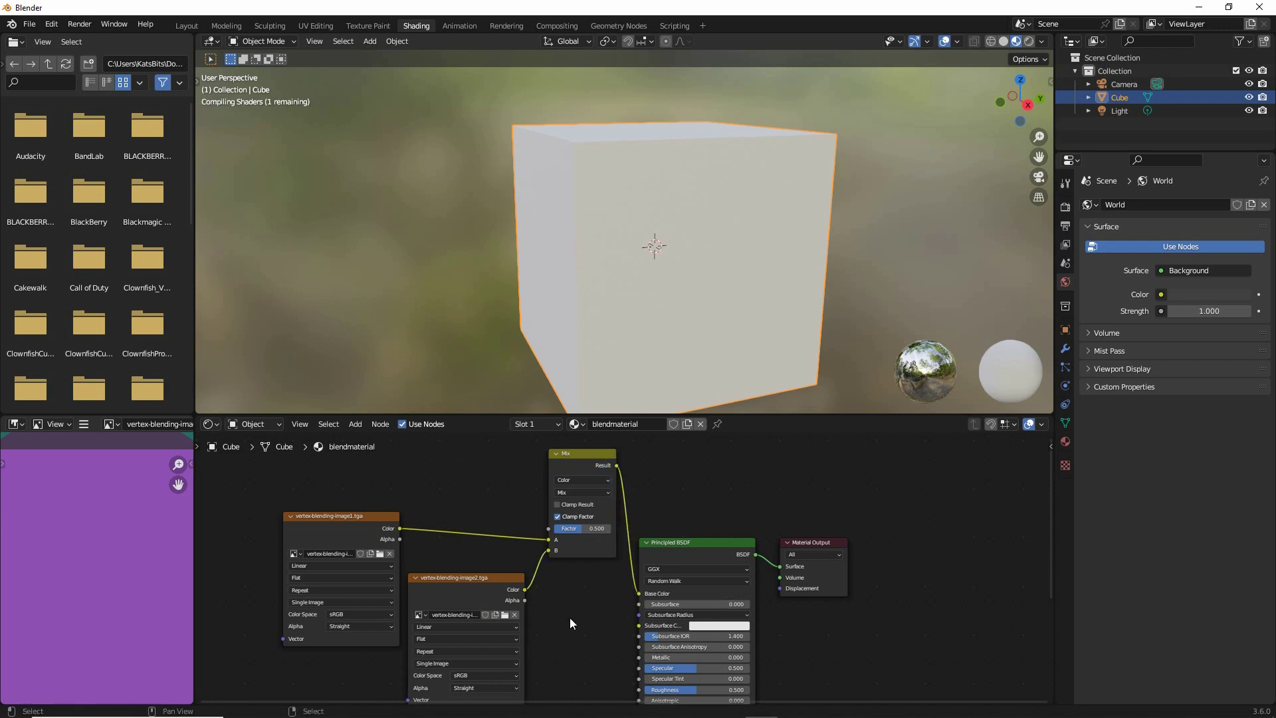
middle_click_drag(608, 214, 497, 222)
scroll(539, 578, "down", 2)
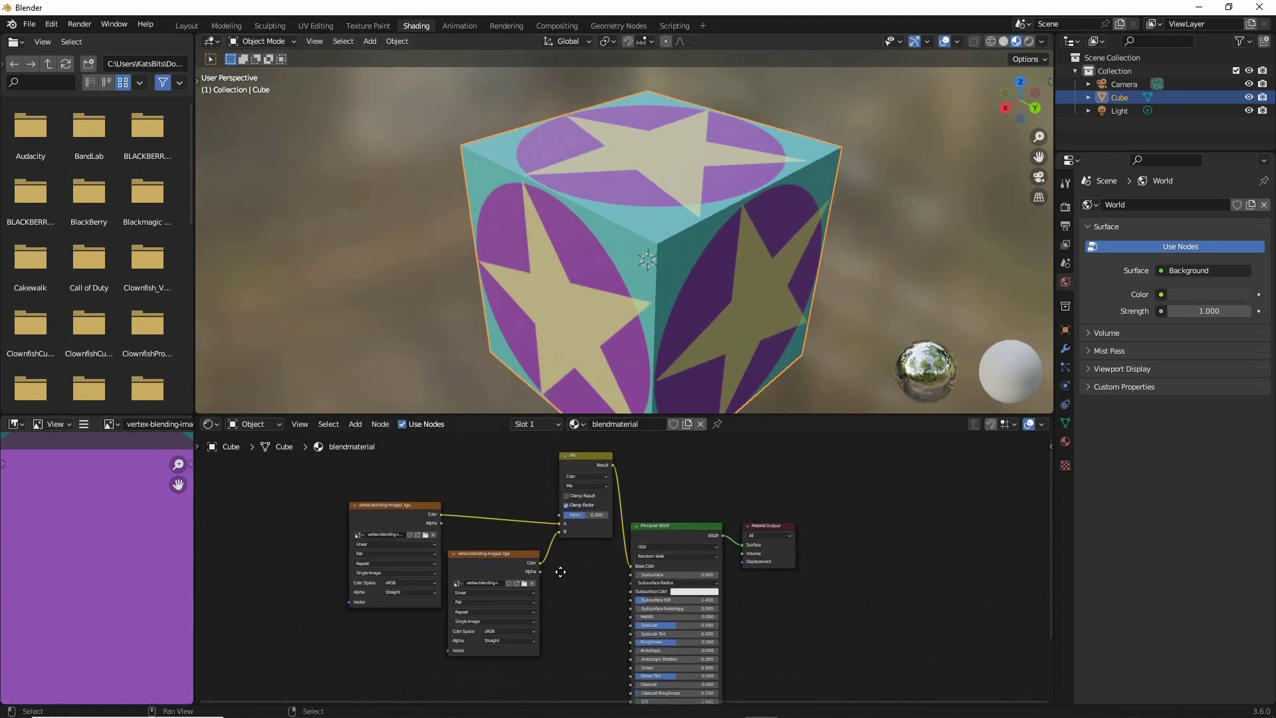
left_click_drag(573, 458, 567, 484)
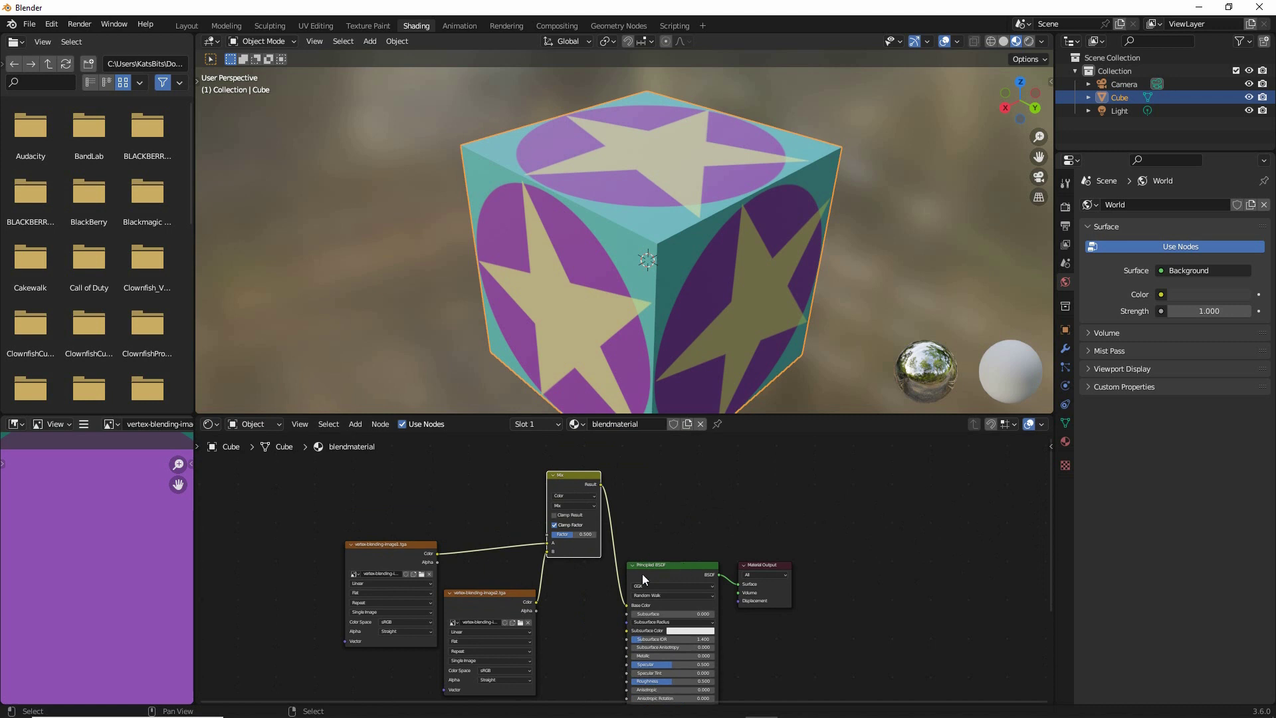
left_click_drag(683, 567, 726, 555)
left_click_drag(576, 473, 602, 476)
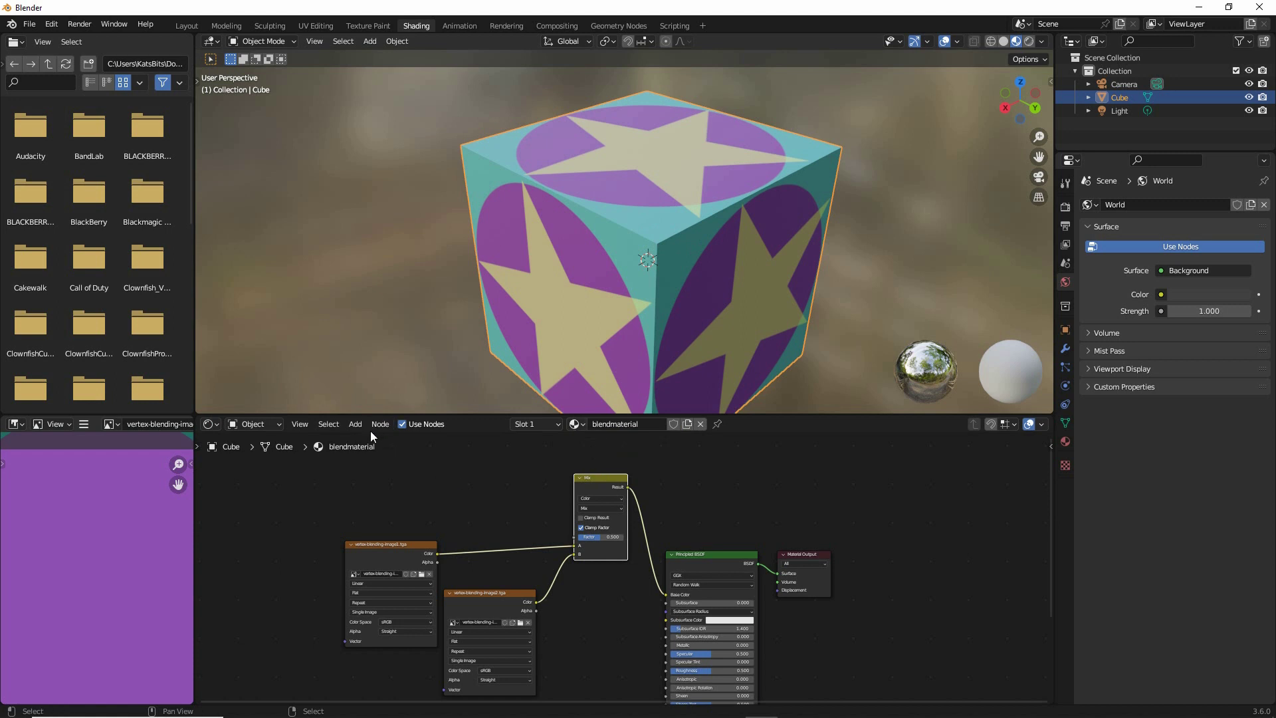
Add a Color Attribute input node and wire its Color output into the Mix node's Factor.
left_click(355, 424)
mouse_move(383, 459)
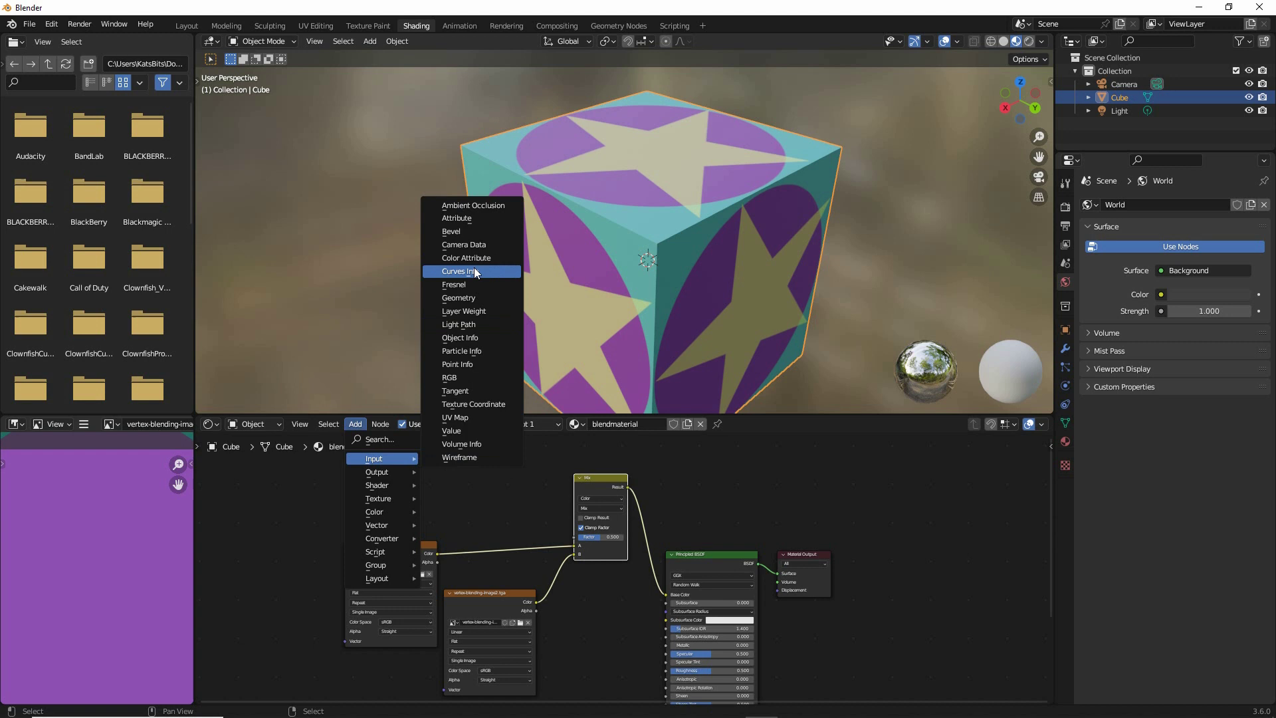
left_click_drag(446, 272, 455, 270)
left_click_drag(359, 470, 392, 471)
left_click_drag(346, 431, 364, 432)
left_click(464, 260)
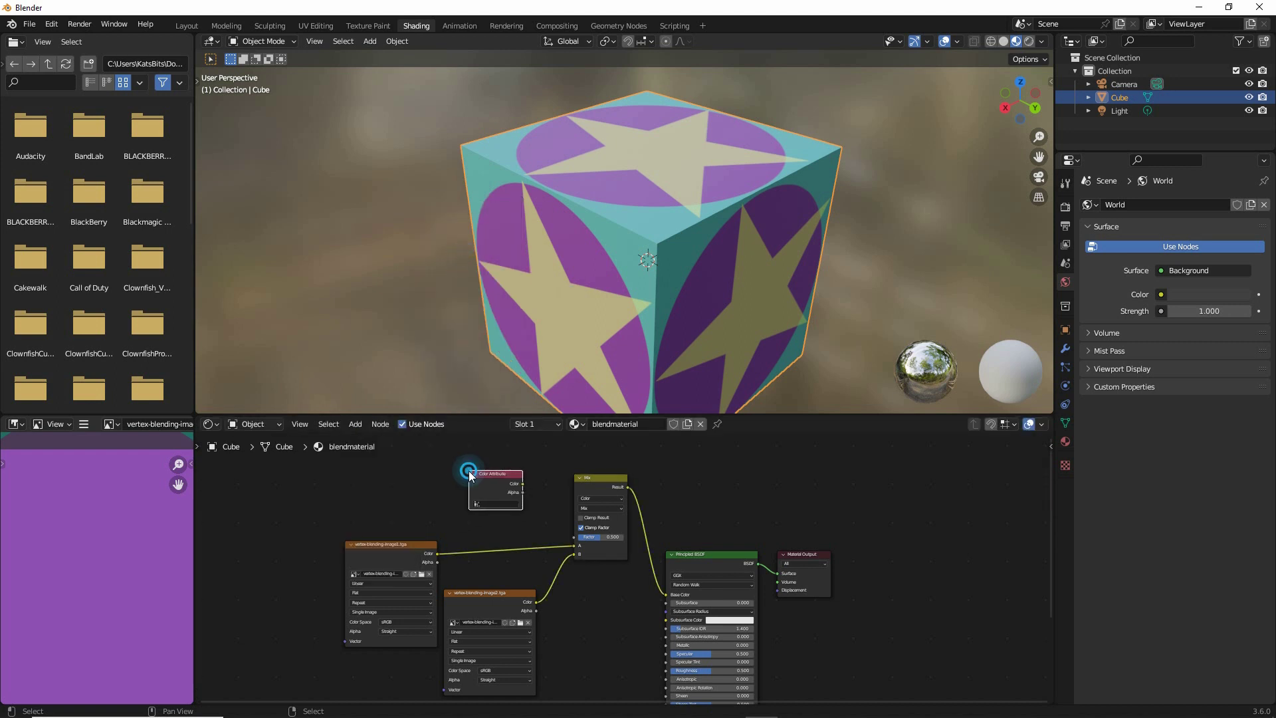
scroll(491, 532, "up", 3)
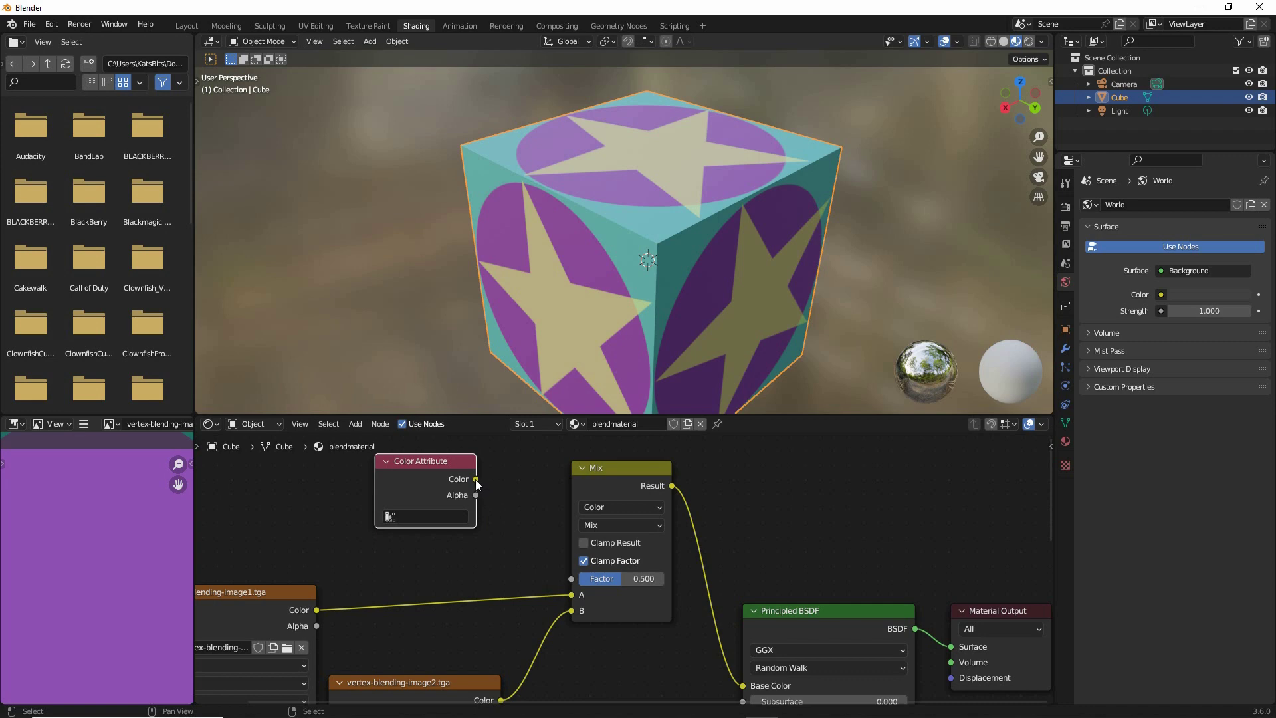
left_click_drag(478, 485, 574, 581)
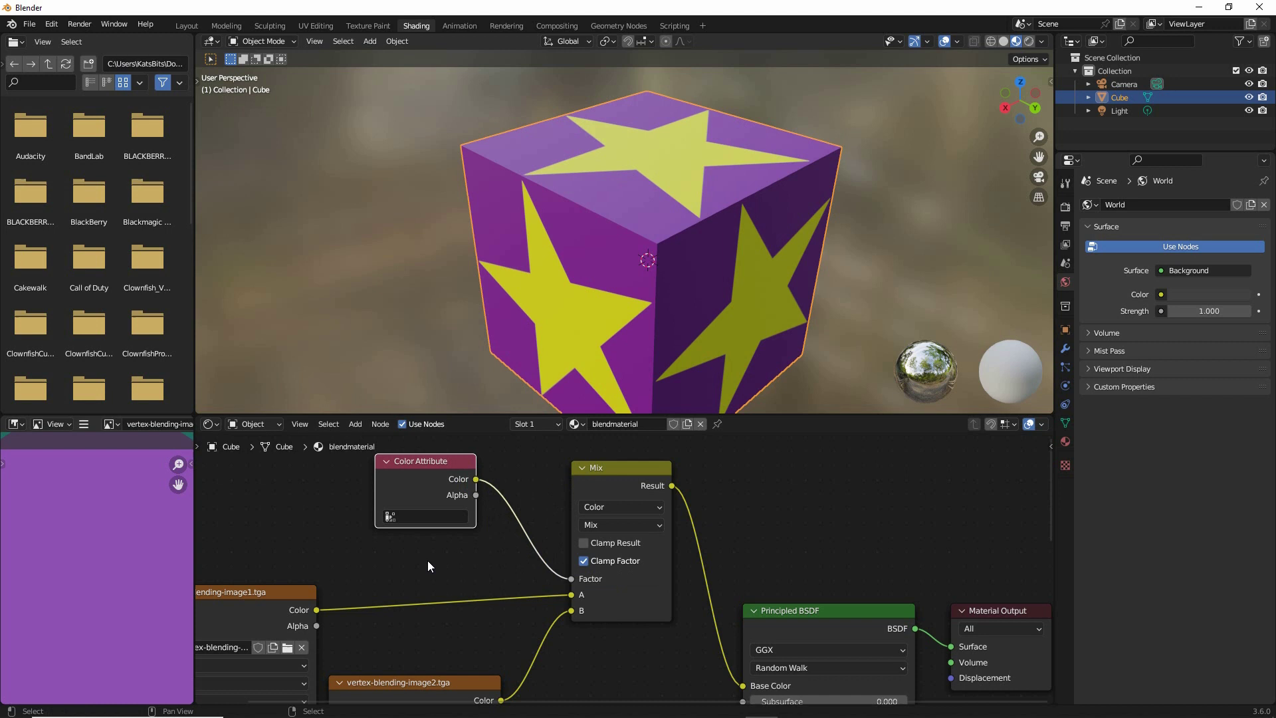
scroll(393, 610, "down", 2)
middle_click_drag(387, 614, 433, 565)
Show image1's star picture in the image viewer and adjust the node layout.
left_click(308, 541)
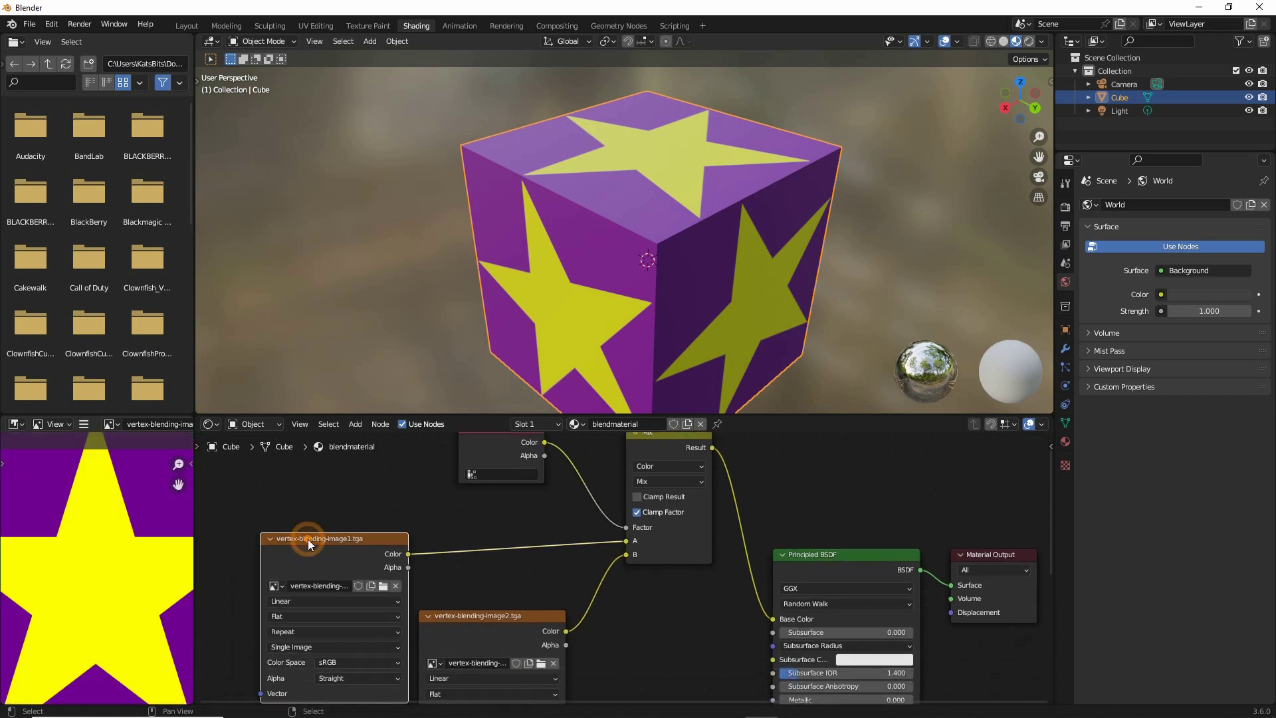
scroll(111, 536, "down", 3)
middle_click_drag(112, 540, 113, 541)
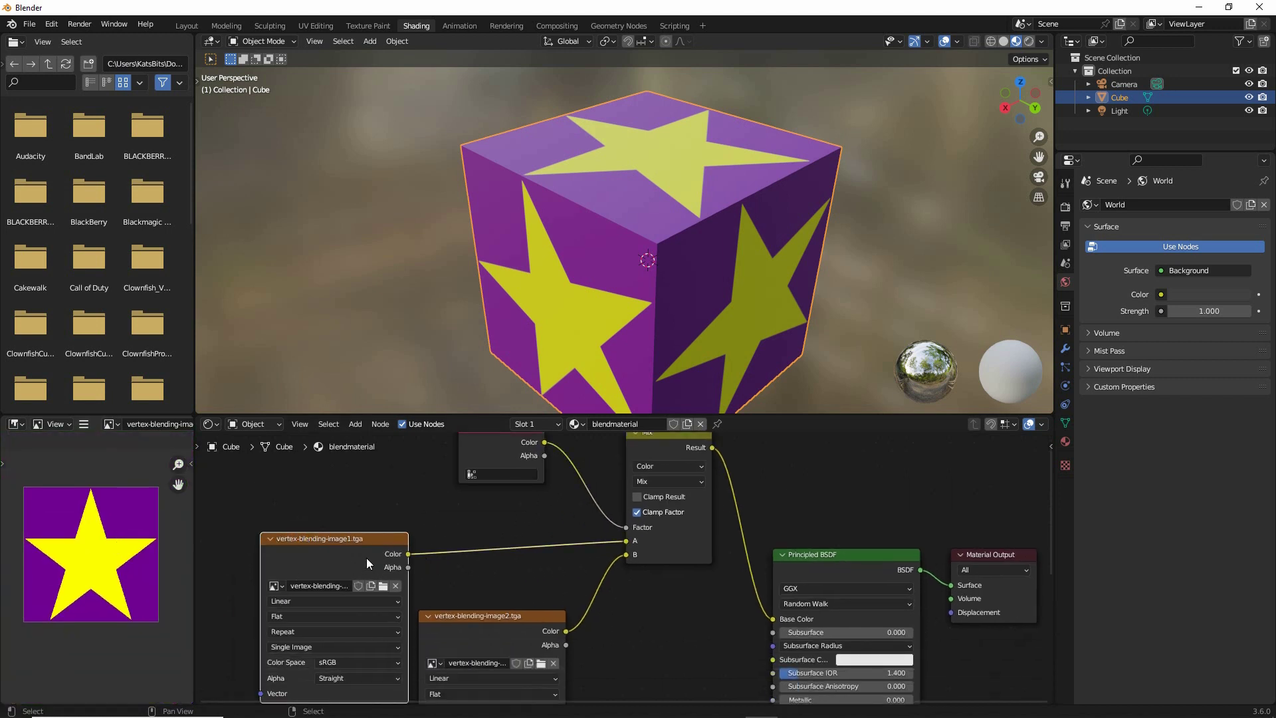
key("ctrl+2")
left_click_drag(407, 553, 397, 544)
left_click_drag(624, 535, 613, 539)
mouse_move(444, 547)
left_mouse_down()
mouse_move(526, 538)
mouse_move(521, 560)
left_mouse_up()
Orbit the viewport to face the cube front-on and recentre the node graph.
mouse_move(532, 356)
middle_mouse_down()
mouse_move(759, 334)
mouse_move(476, 318)
mouse_move(538, 331)
mouse_move(530, 377)
middle_mouse_up()
scroll(550, 556, "down", 1)
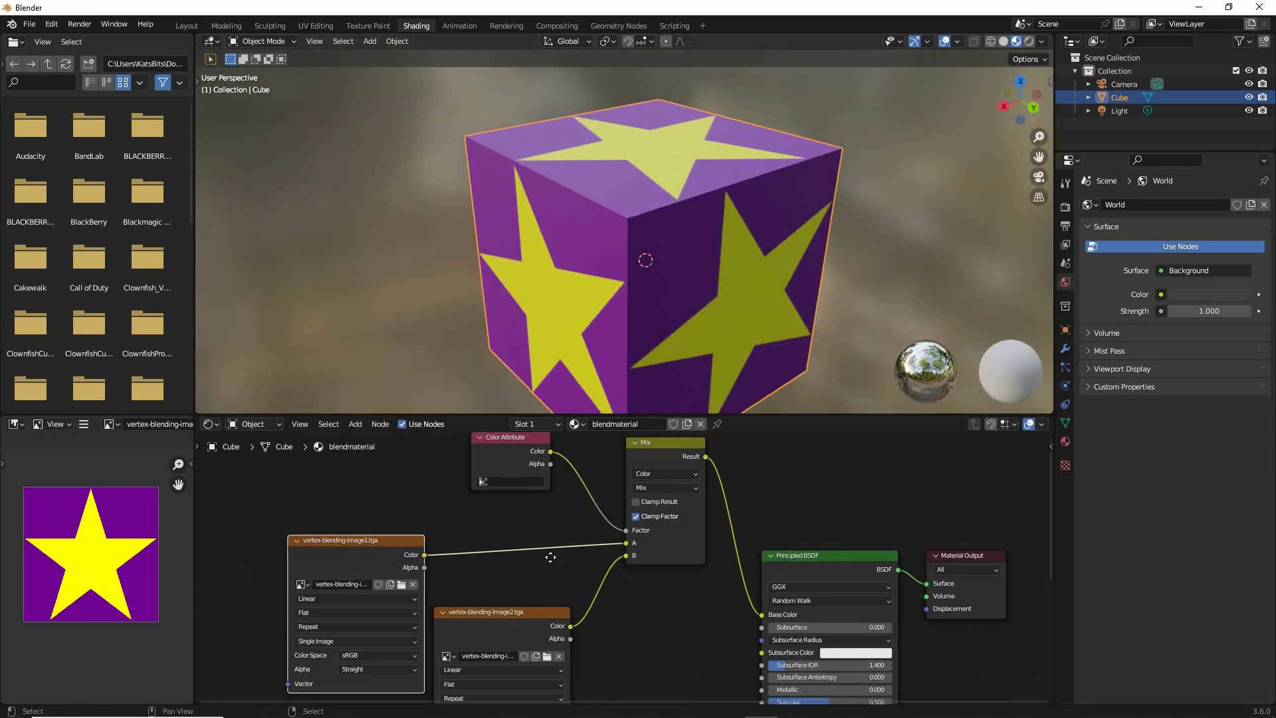
middle_click_drag(549, 556, 508, 576)
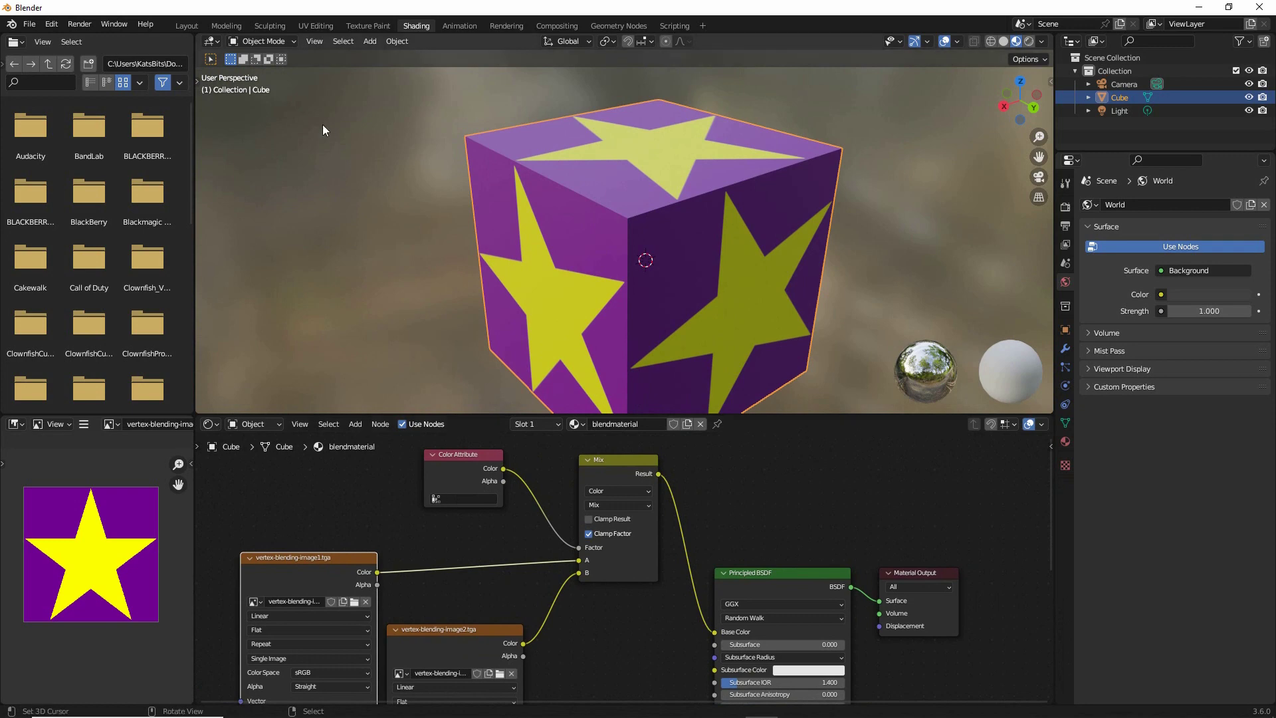
In the Layout workspace, show Material Preview and switch the cube to Vertex Paint mode.
left_click(186, 27)
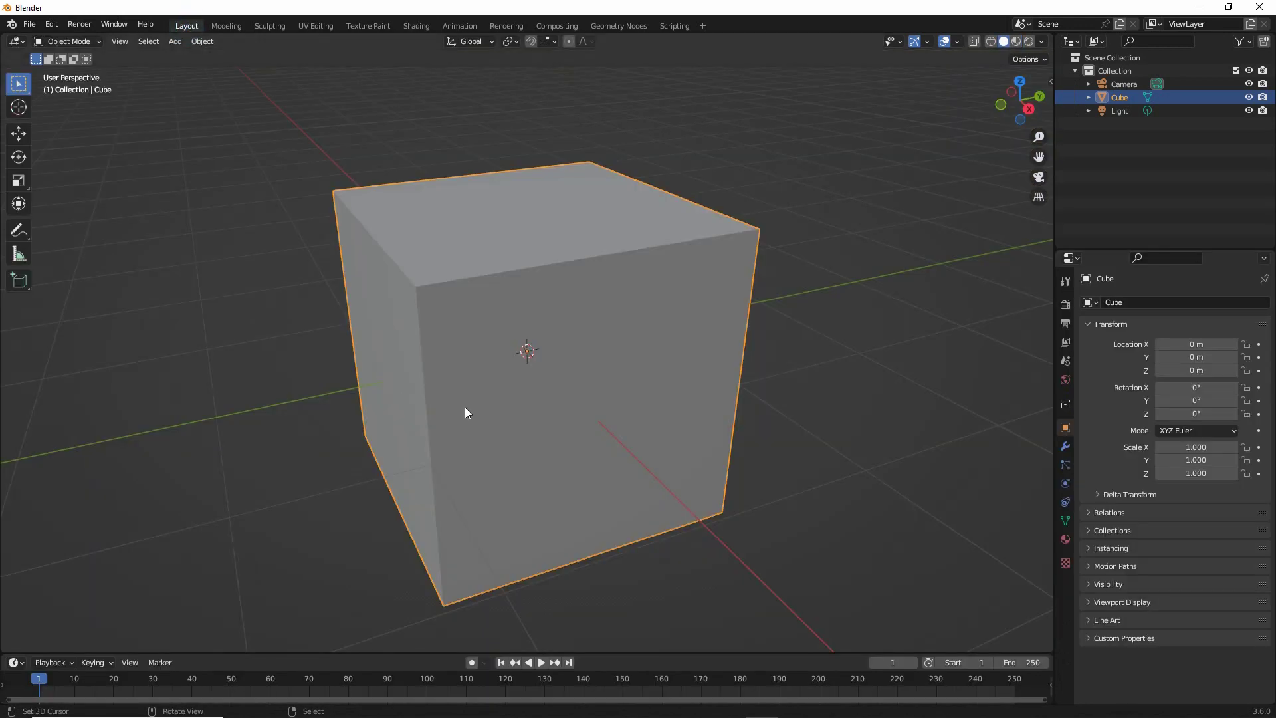
left_click(1016, 42)
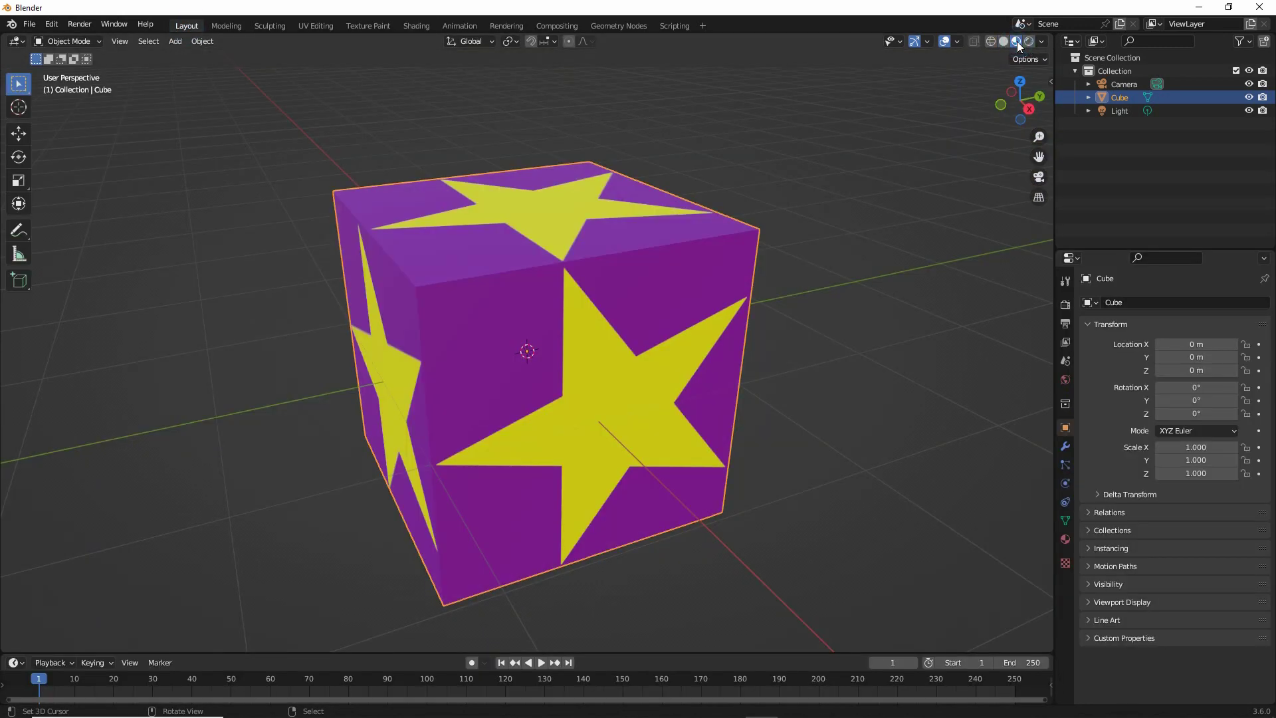
middle_click_drag(925, 224, 555, 357)
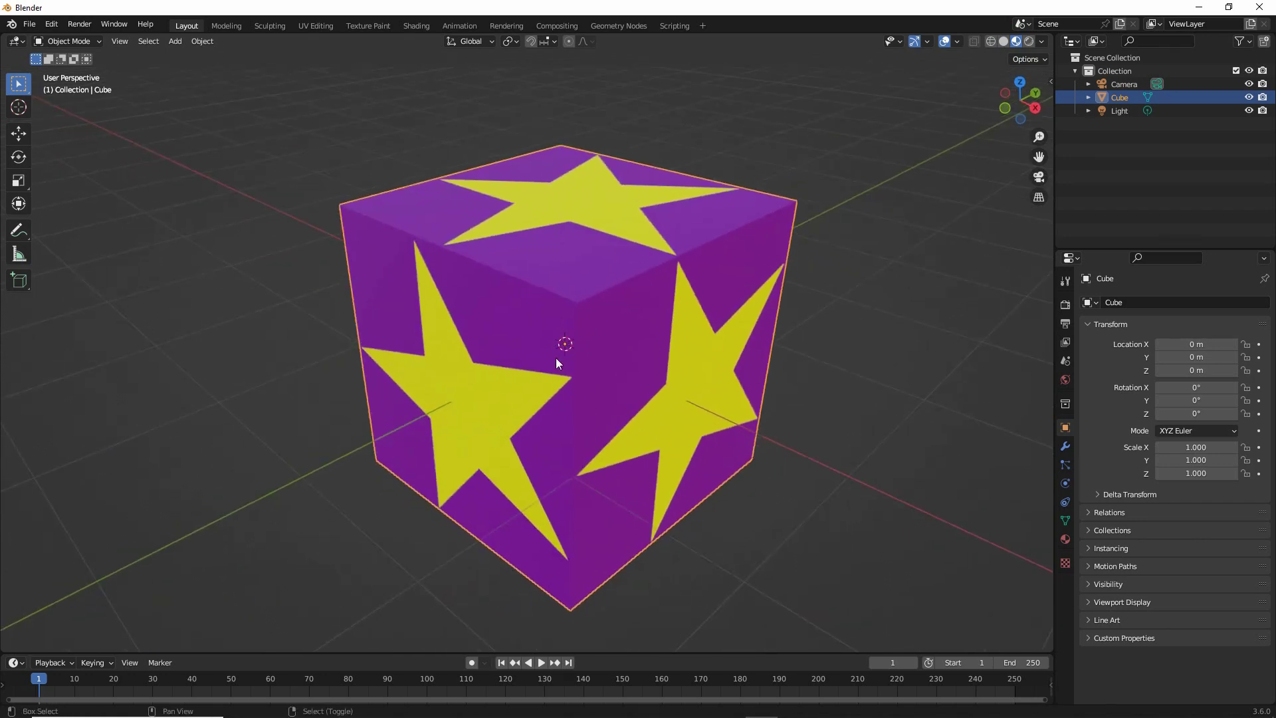
left_click(69, 41)
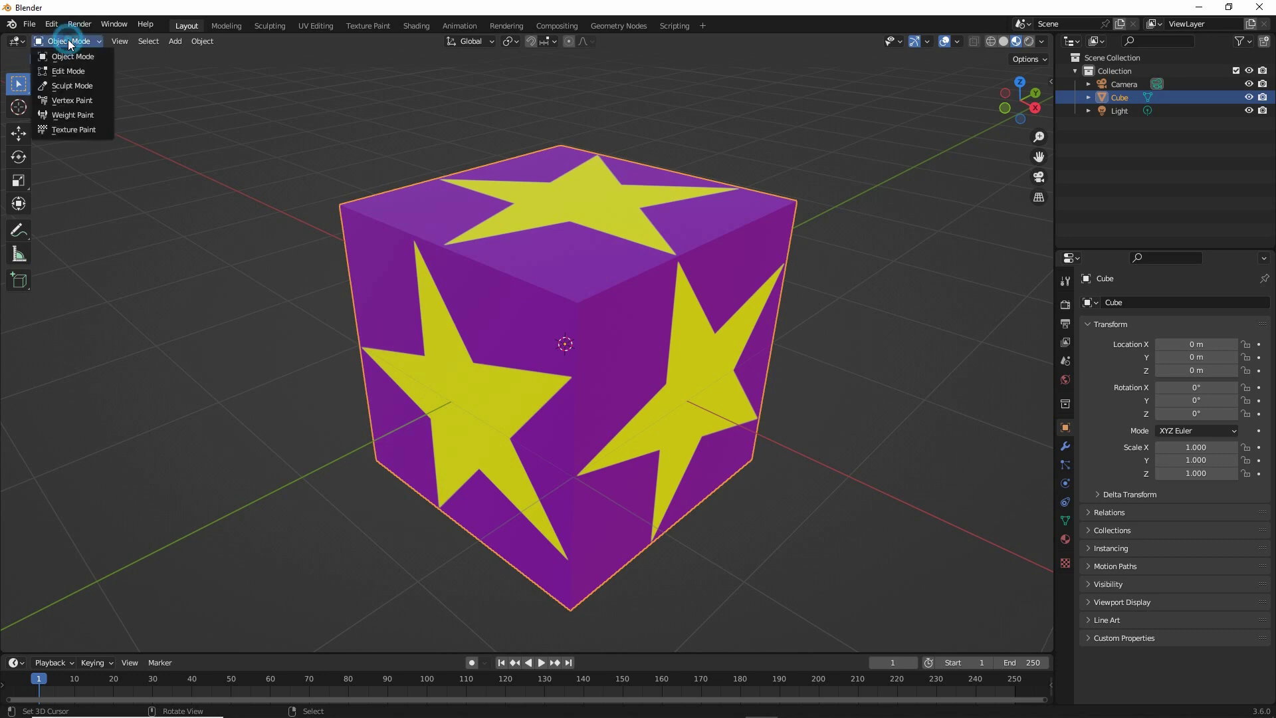
left_click(71, 101)
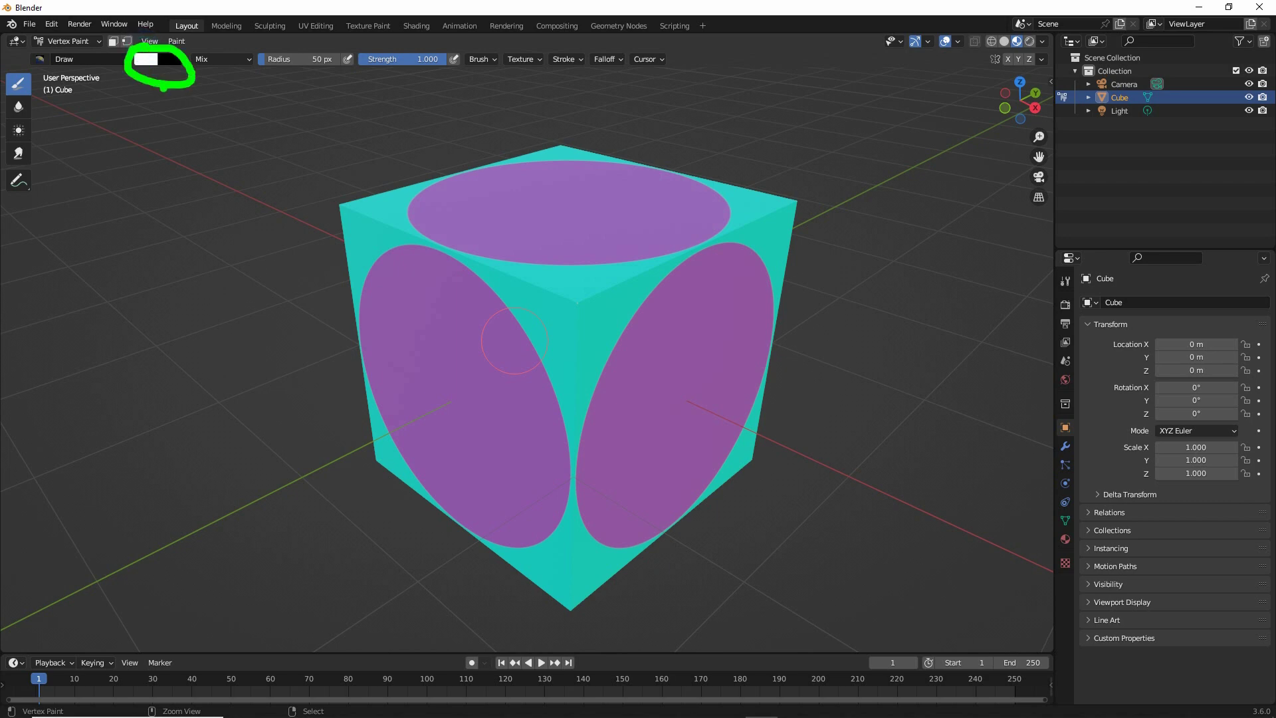
Set the brush colour to black (Value 0) and paint black strokes over the cube.
left_click(146, 58)
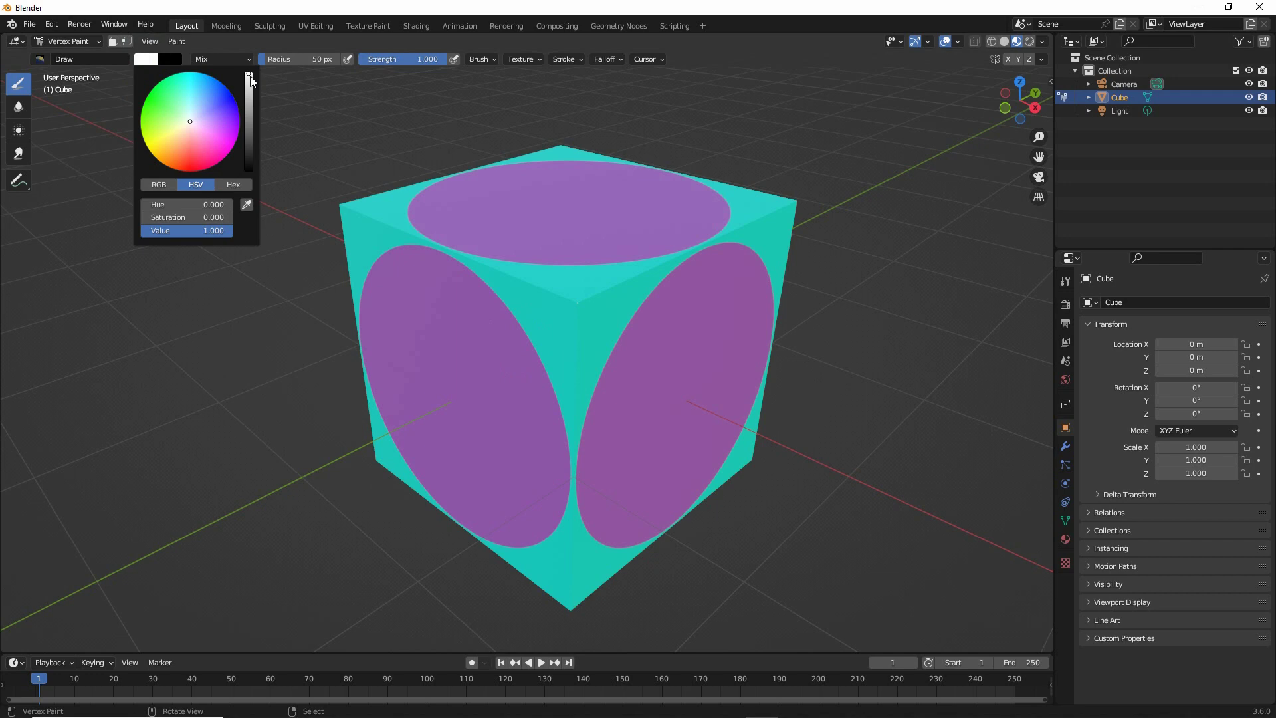
left_click_drag(249, 76, 248, 169)
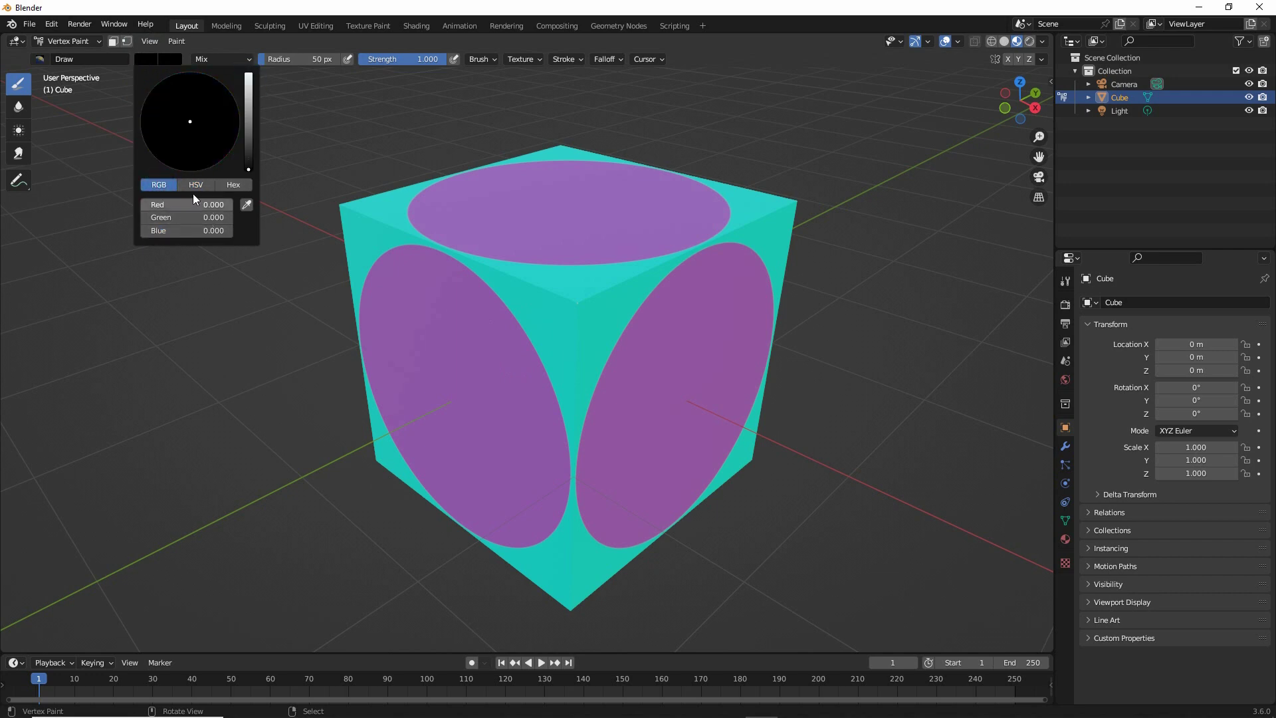
left_click(170, 222)
left_click(147, 58)
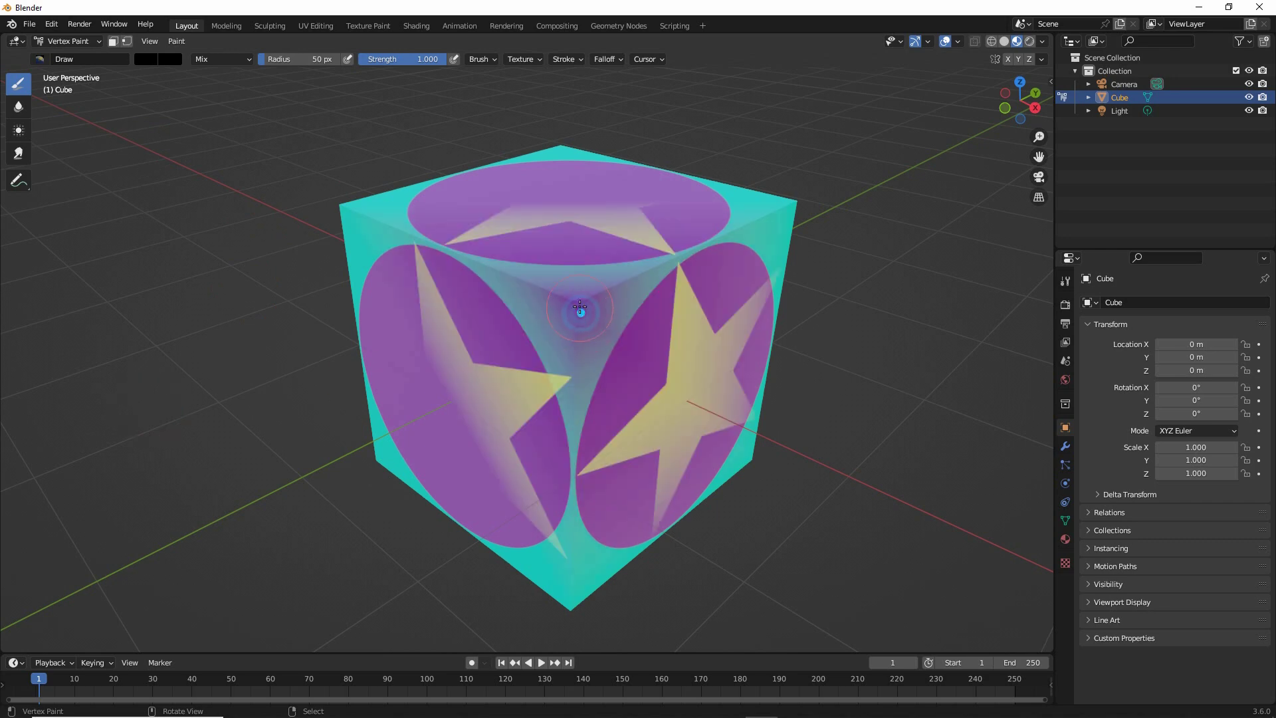
mouse_move(581, 311)
middle_mouse_down()
mouse_move(483, 313)
mouse_move(598, 309)
mouse_move(610, 295)
mouse_move(595, 323)
mouse_move(555, 300)
mouse_move(571, 311)
mouse_move(540, 324)
mouse_move(574, 371)
mouse_move(619, 289)
mouse_move(679, 285)
mouse_move(665, 332)
mouse_move(584, 353)
mouse_move(800, 277)
mouse_move(561, 297)
mouse_move(569, 323)
middle_mouse_up()
left_click(1004, 41)
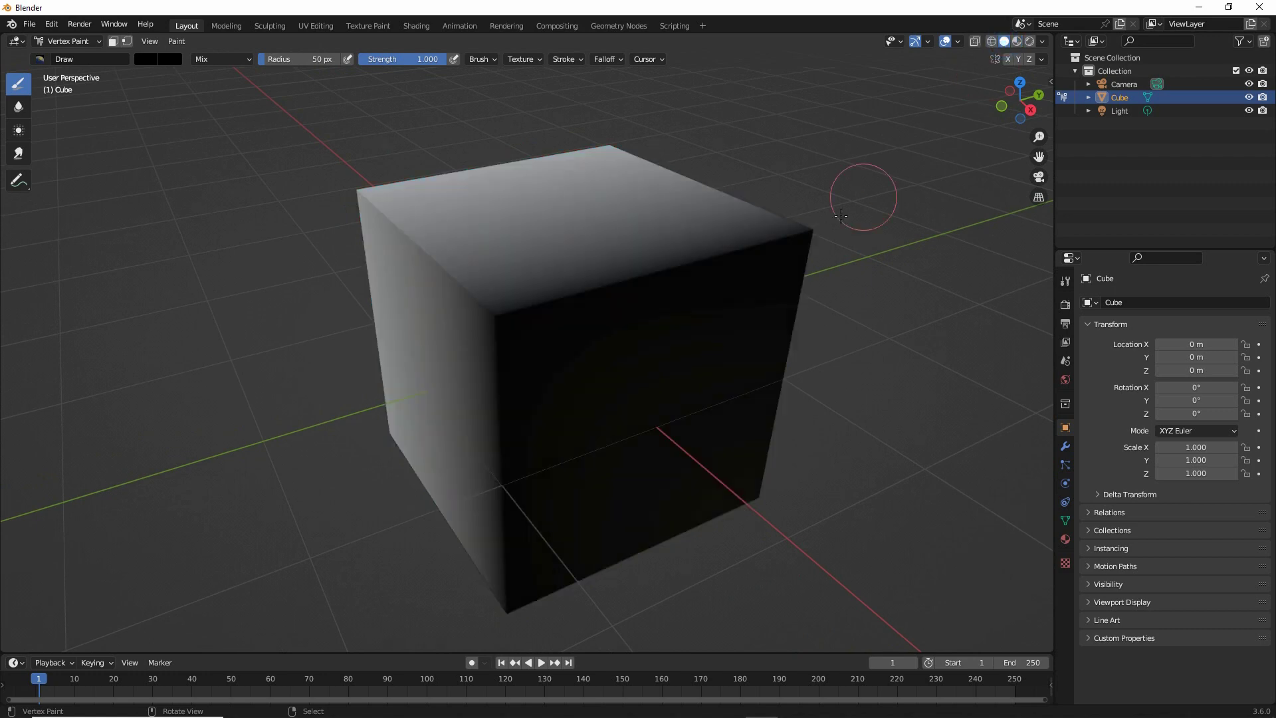
mouse_move(864, 194)
middle_mouse_down()
mouse_move(817, 350)
mouse_move(590, 350)
mouse_move(676, 336)
mouse_move(684, 371)
mouse_move(655, 268)
mouse_move(644, 316)
mouse_move(618, 335)
mouse_move(661, 319)
mouse_move(536, 313)
mouse_move(617, 309)
middle_mouse_up()
left_click(1017, 42)
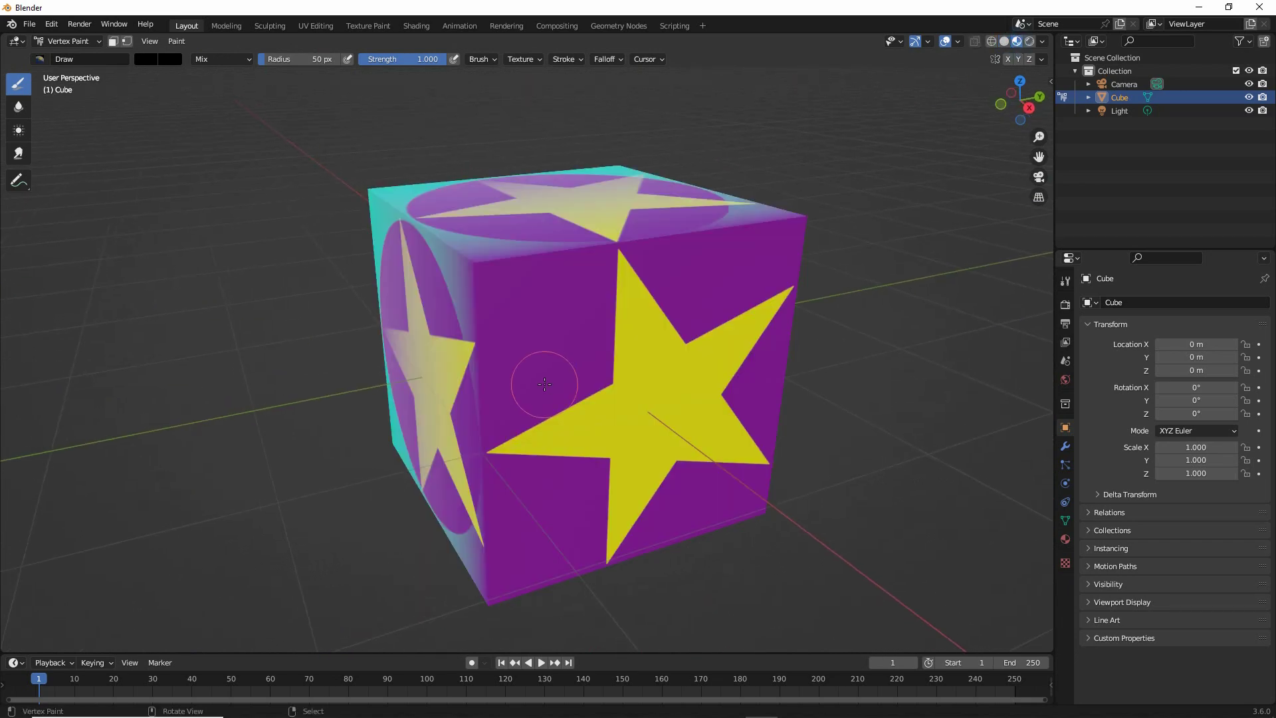
mouse_move(527, 456)
middle_mouse_down()
mouse_move(696, 385)
mouse_move(565, 397)
middle_mouse_up()
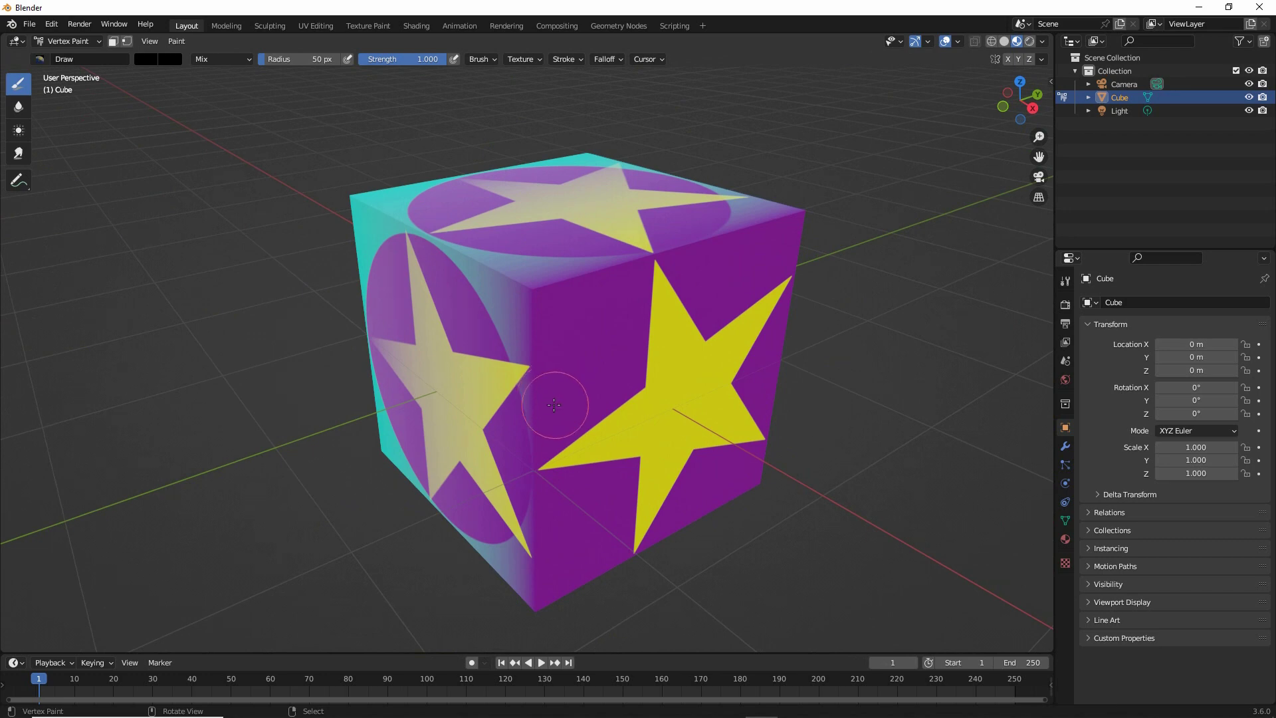
mouse_move(423, 16)
left_mouse_down()
mouse_move(398, 26)
mouse_move(418, 15)
left_mouse_up()
In the Shading workspace, move Principled BSDF and Material Output right and reposition the image nodes.
left_click(417, 26)
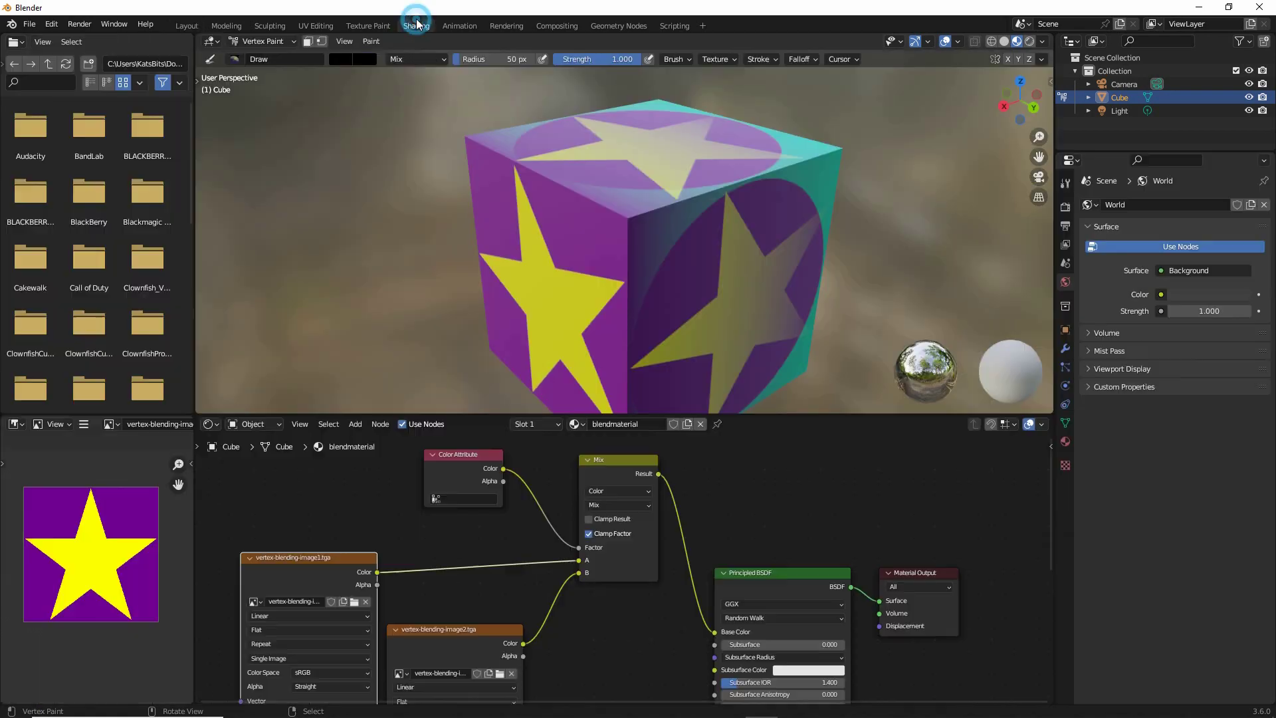
scroll(557, 560, "down", 3)
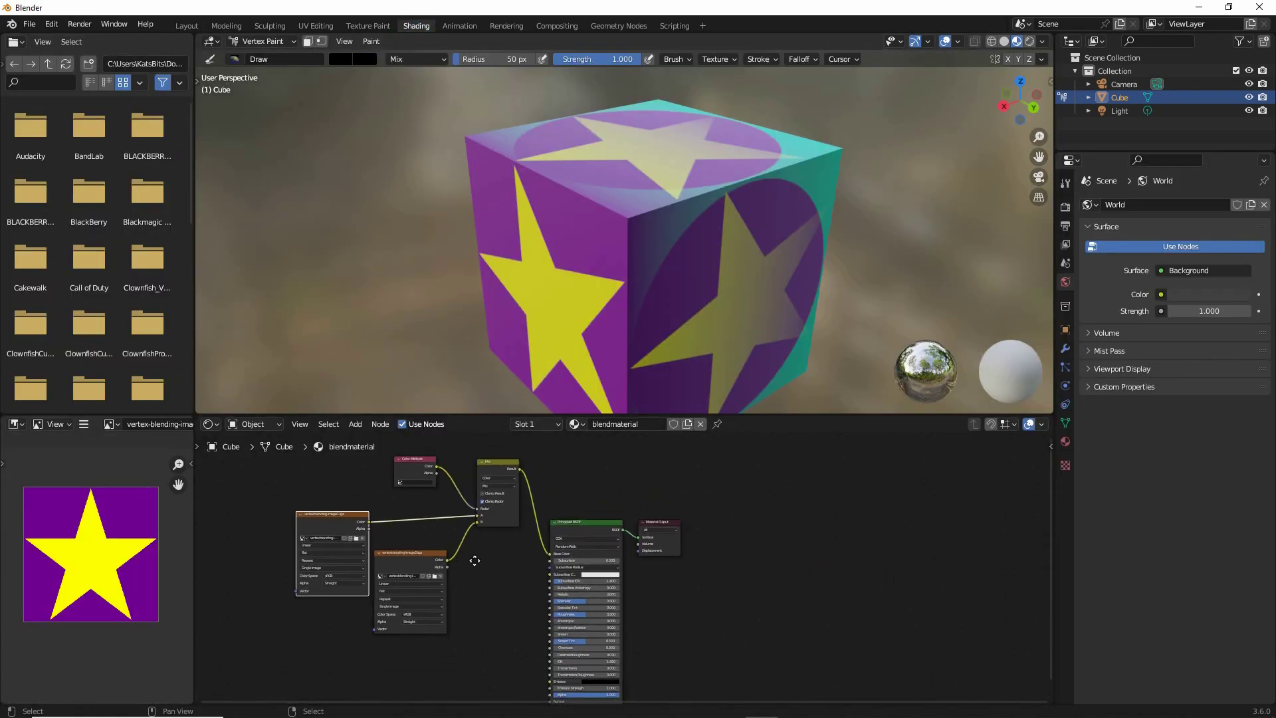
left_click(589, 527)
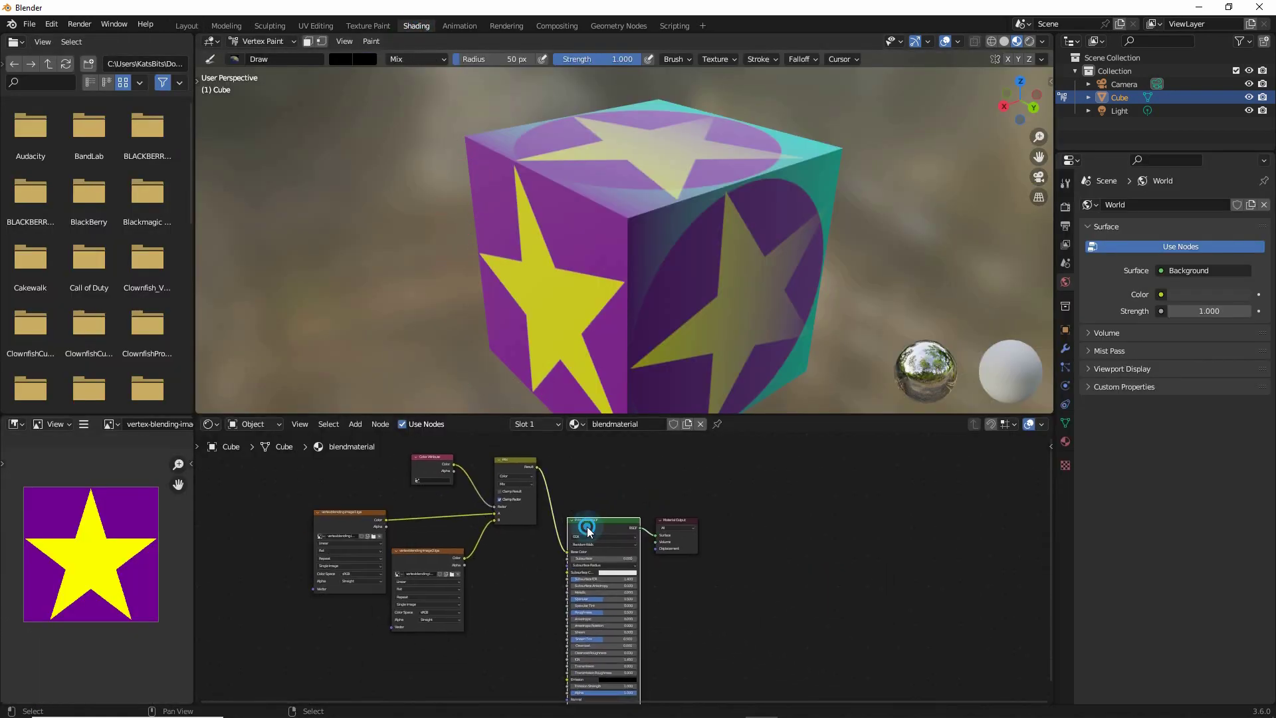
left_click(665, 534, "shift")
left_click_drag(604, 521, 745, 509)
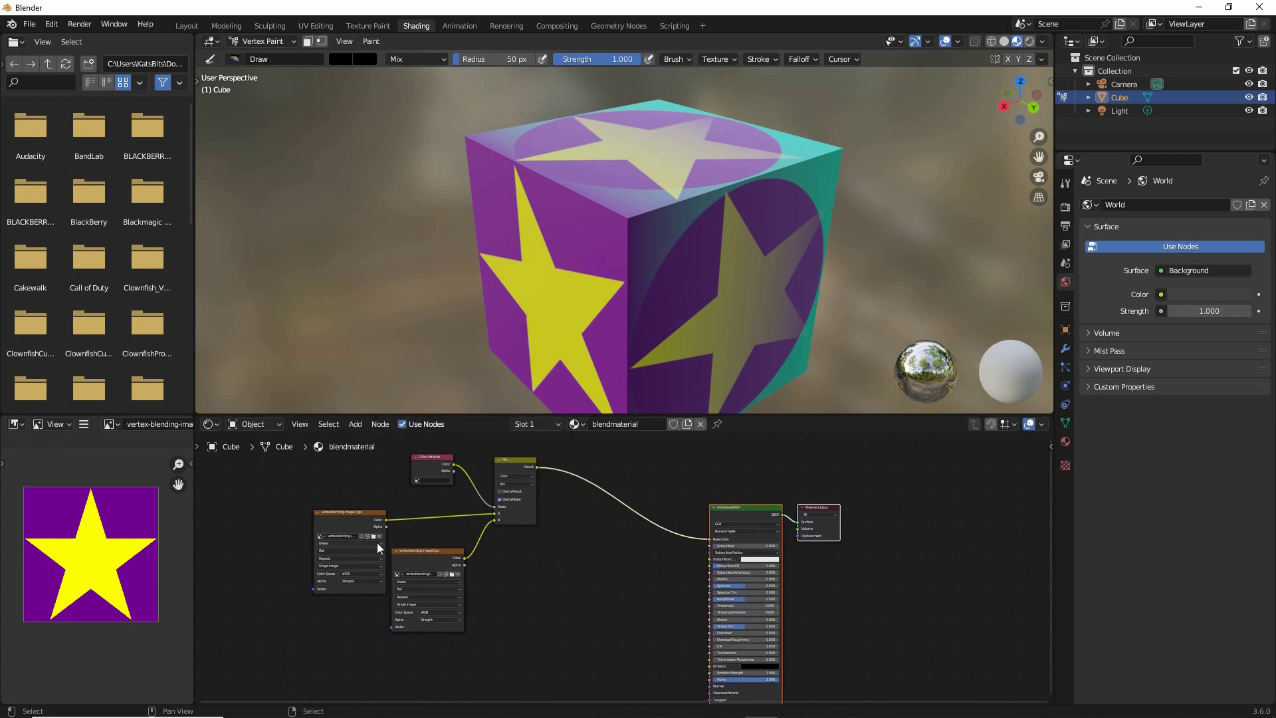
left_click_drag(335, 516, 321, 501)
left_click_drag(426, 553, 424, 541)
Add two new empty Image Texture nodes below and right of the existing ones.
left_click(356, 425)
mouse_move(374, 497)
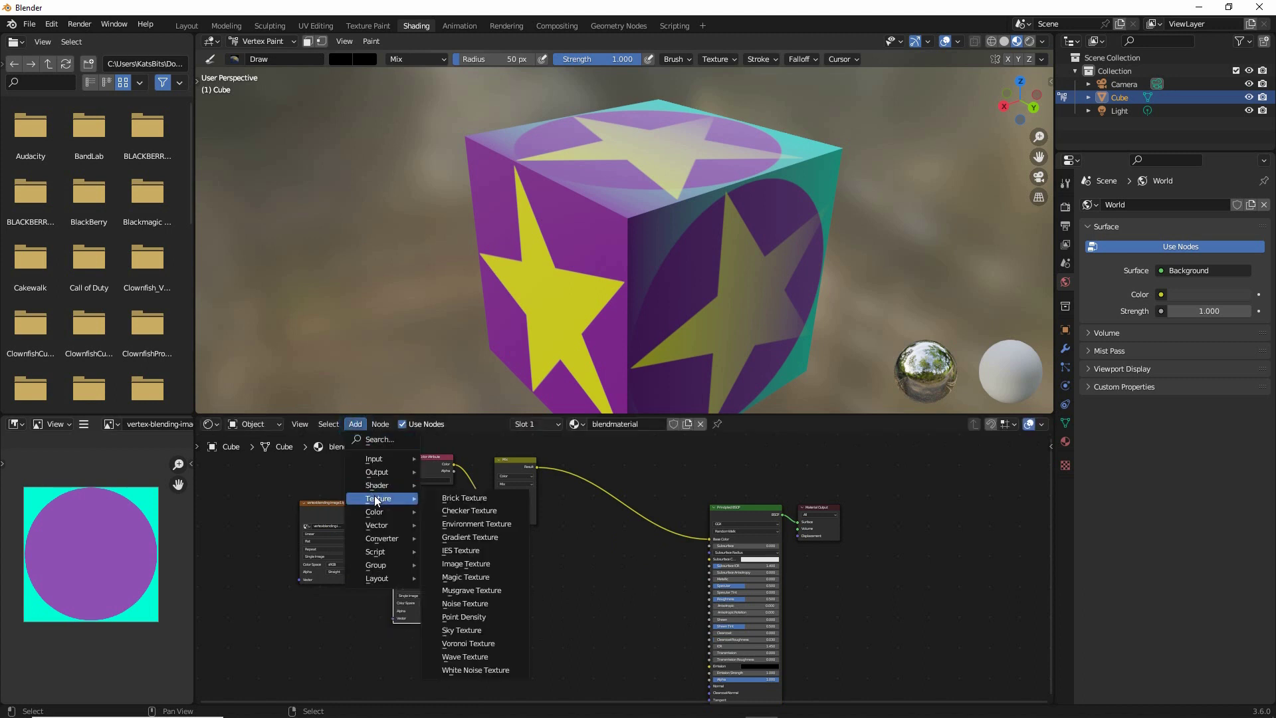
left_click(451, 564)
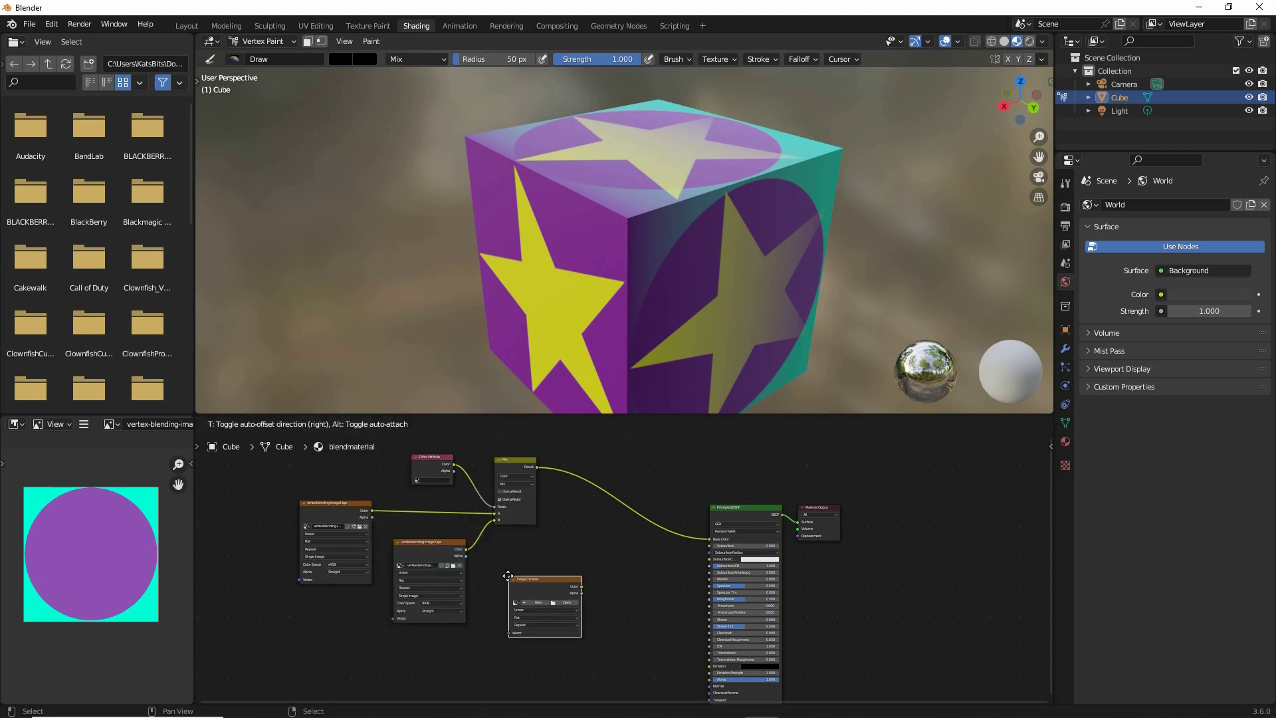
left_click(501, 584)
left_click(358, 425)
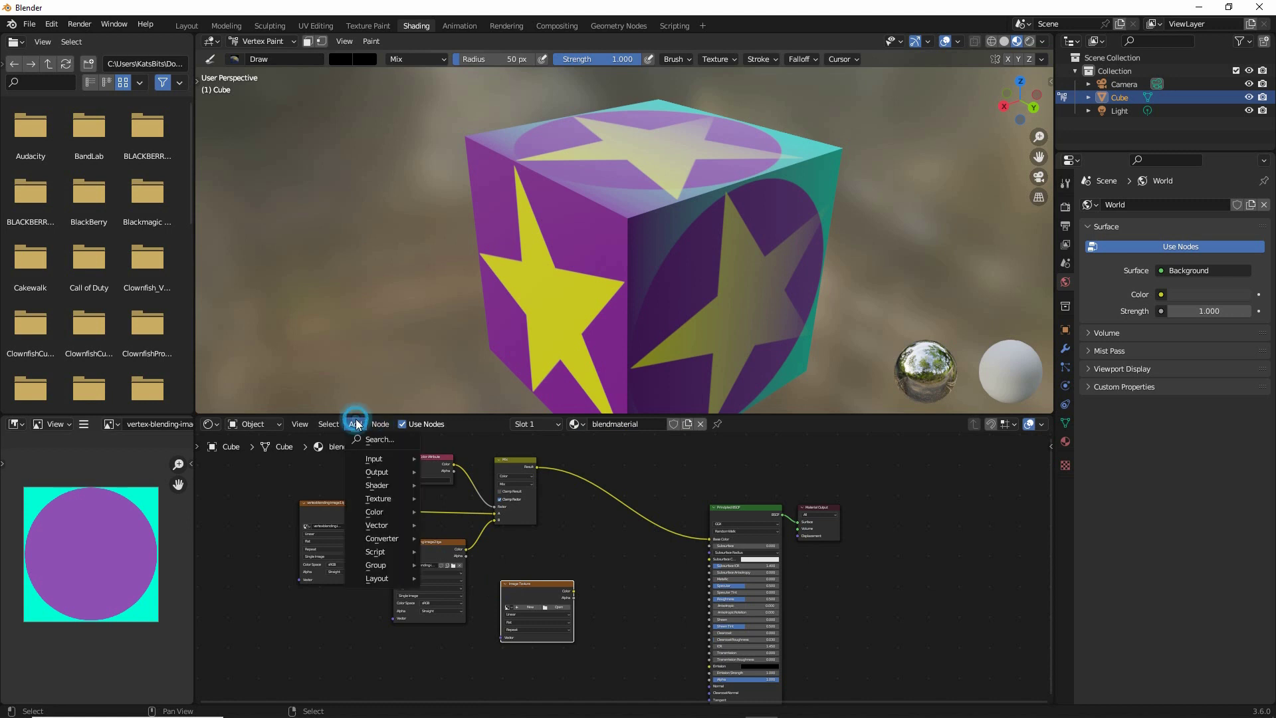
mouse_move(369, 499)
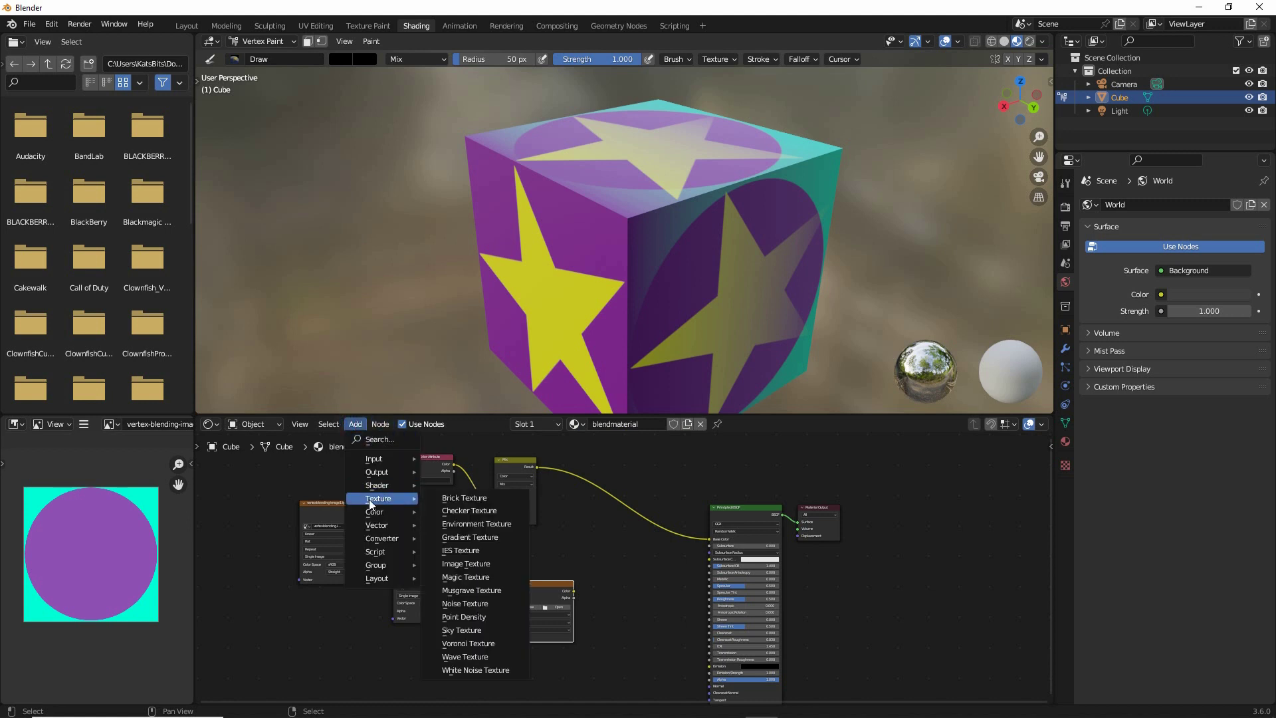
left_click(458, 565)
left_click(685, 576)
scroll(579, 603, "up", 2)
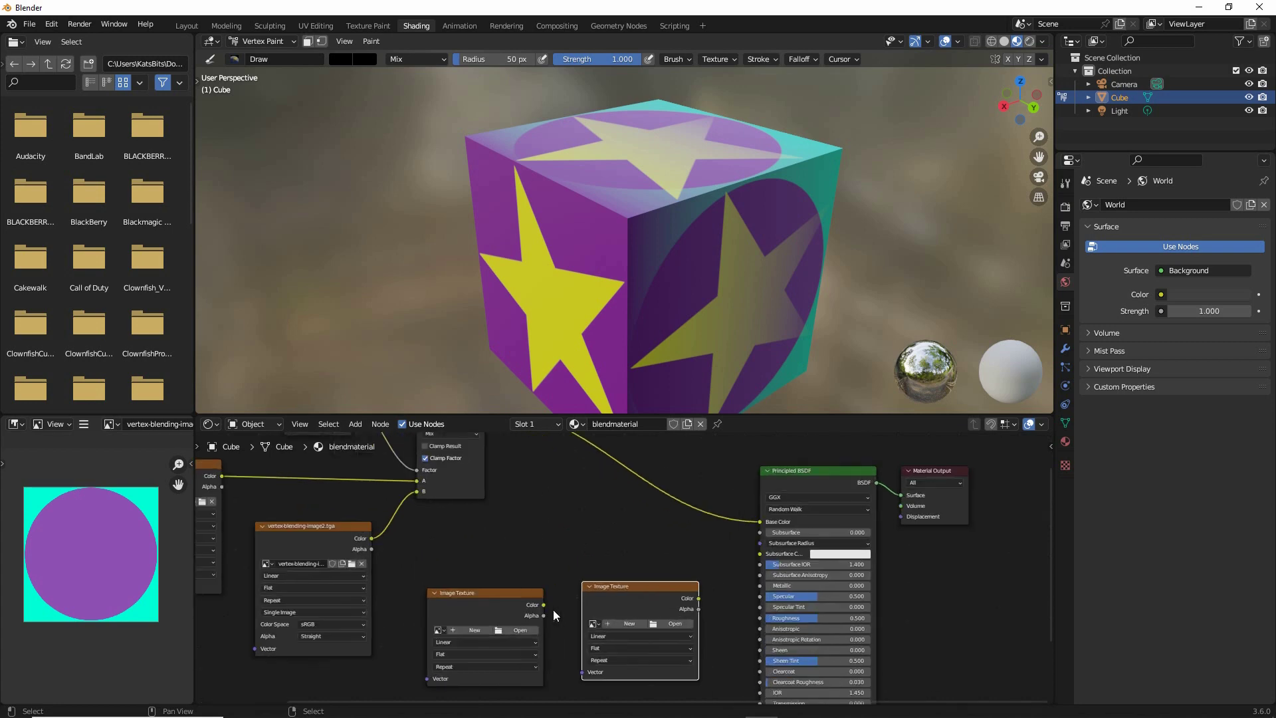
scroll(552, 578, "up", 1)
Load vertex-blending-image3.tga into the new image texture node.
left_click(516, 566)
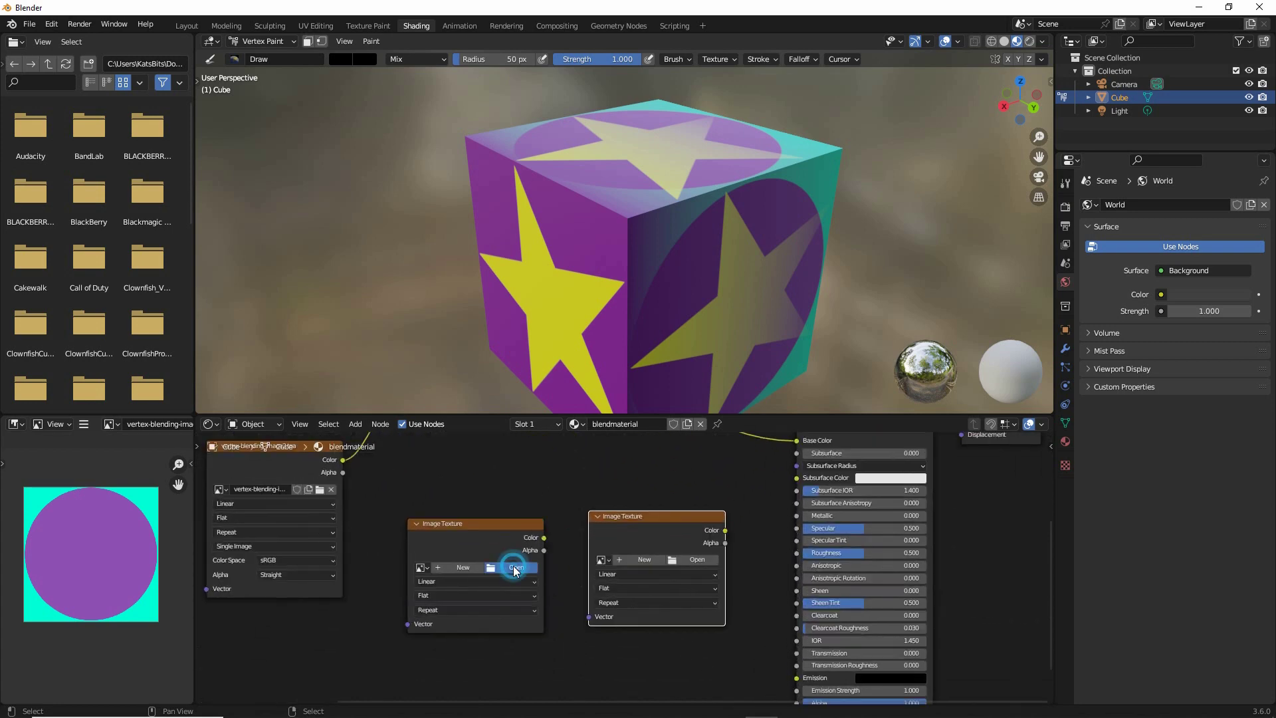
left_click(325, 528)
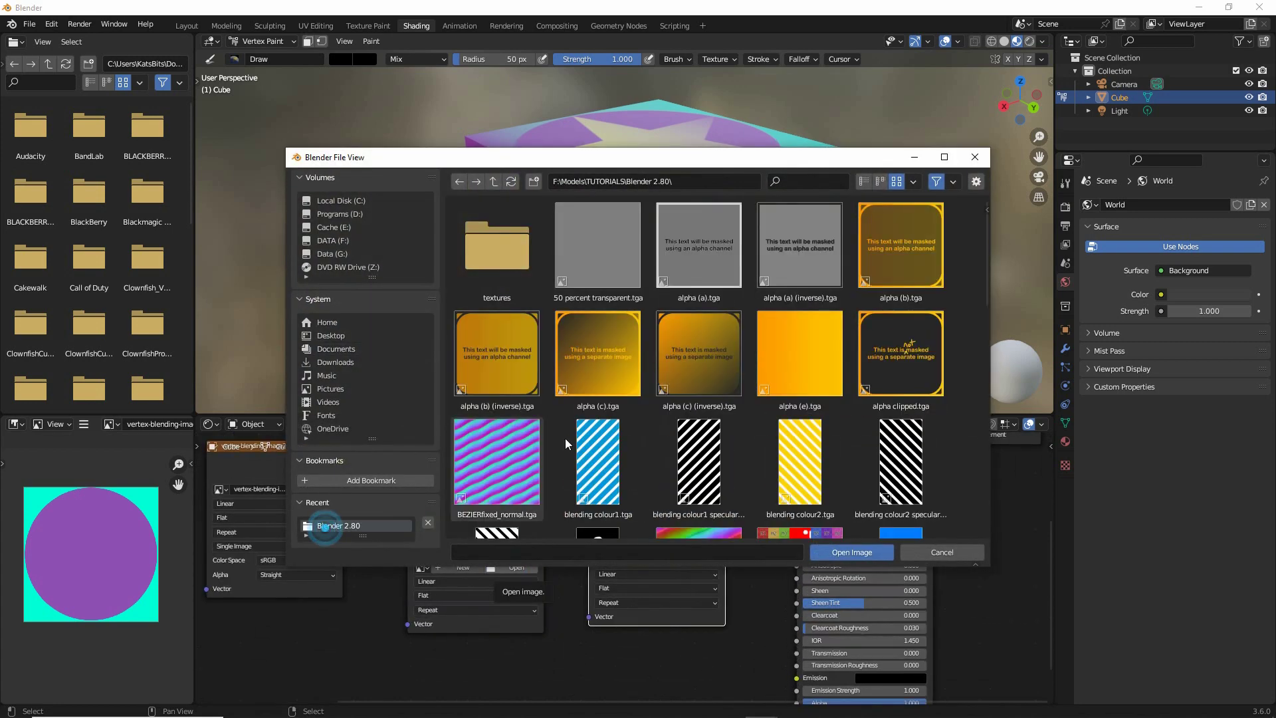
scroll(621, 409, "down", 10)
scroll(620, 408, "down", 3)
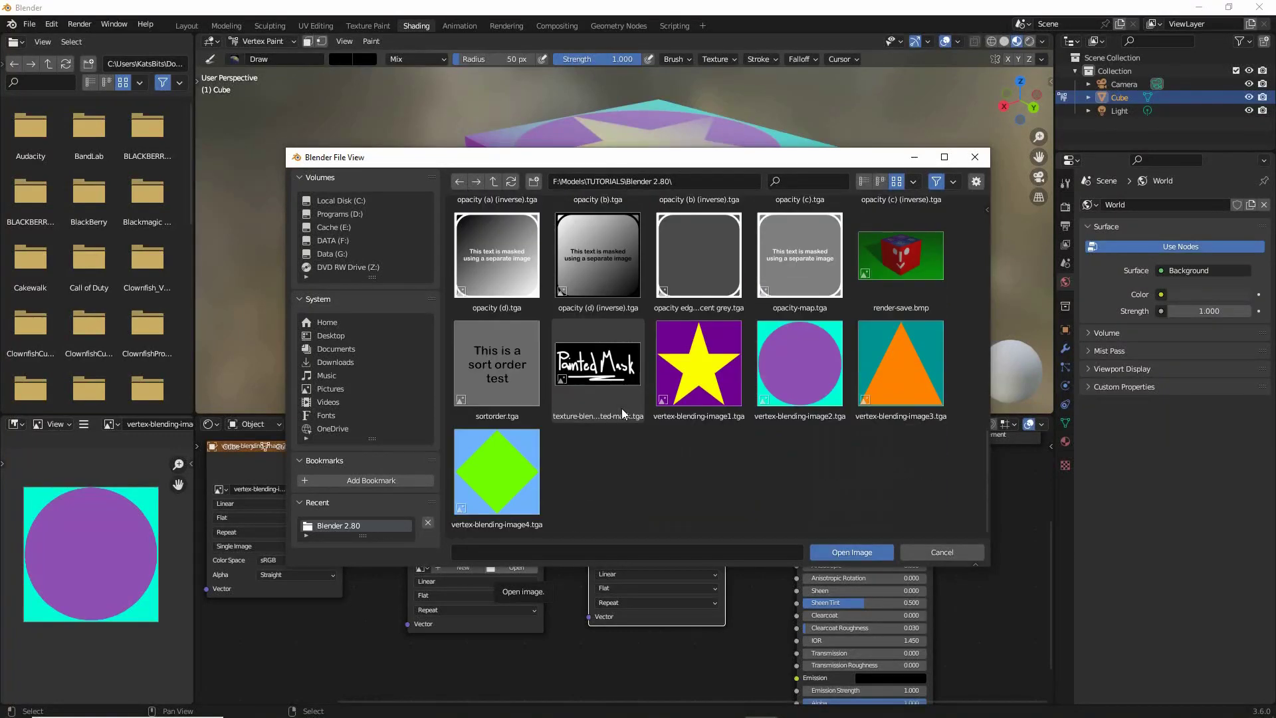
left_click(901, 355)
left_click(857, 552)
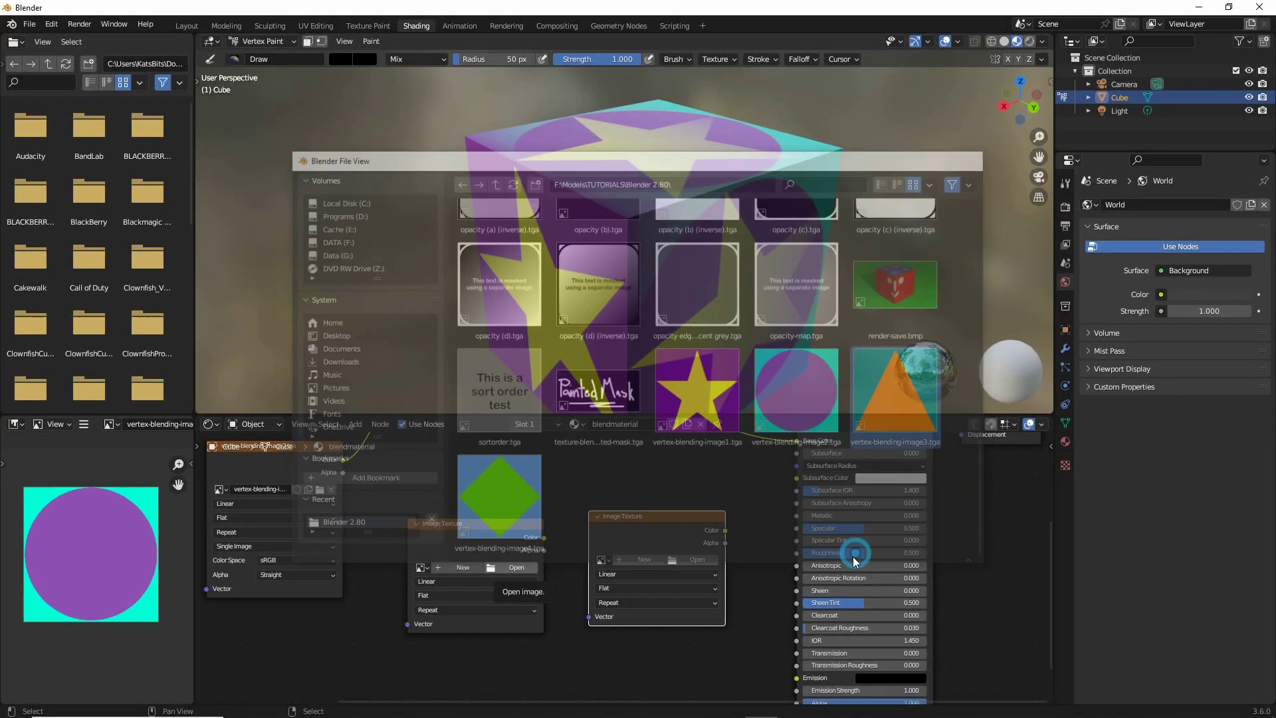
Load vertex-blending-image4.tga into the other new image texture node.
left_click(694, 560)
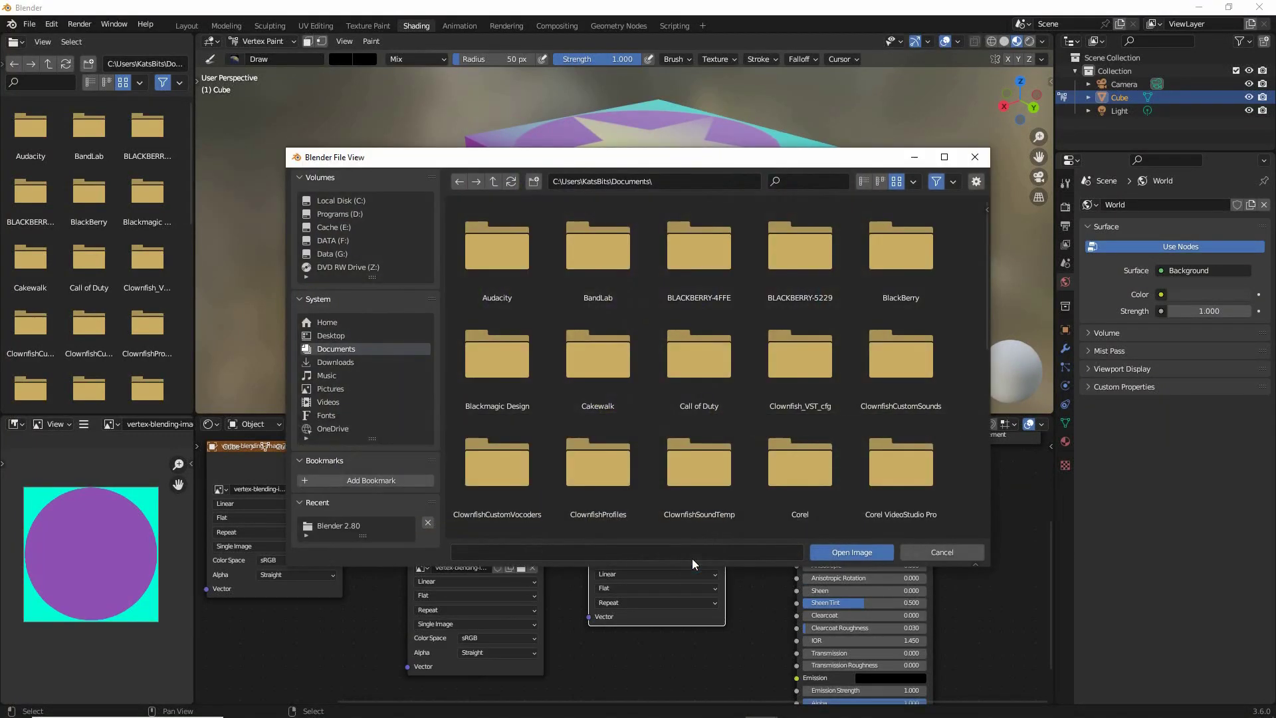
left_click(342, 527)
scroll(651, 398, "down", 10)
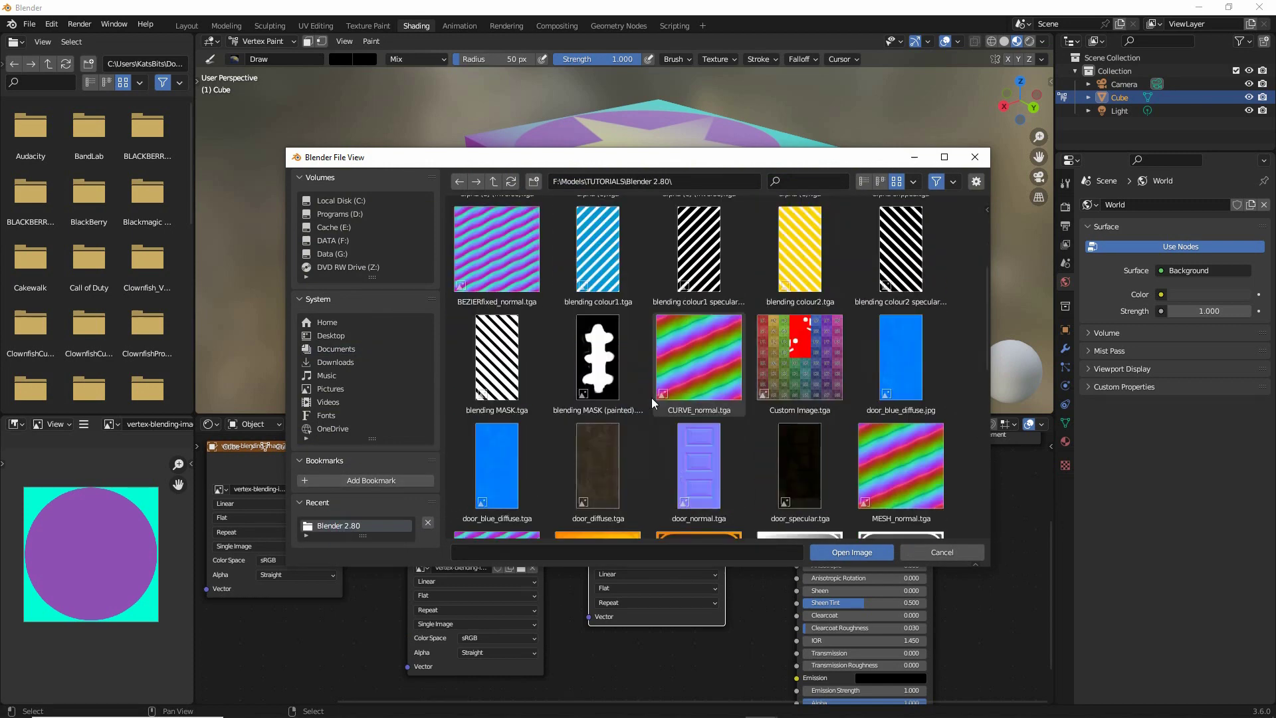
left_click(473, 473)
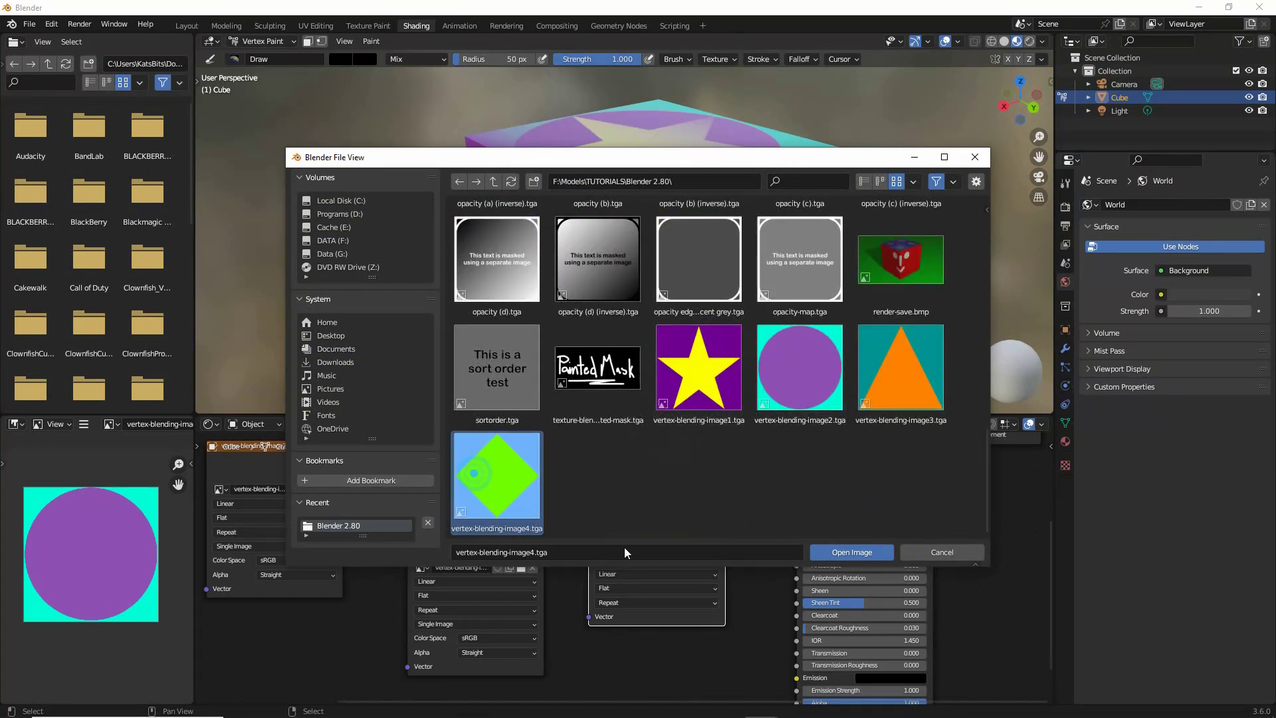
left_click(852, 551)
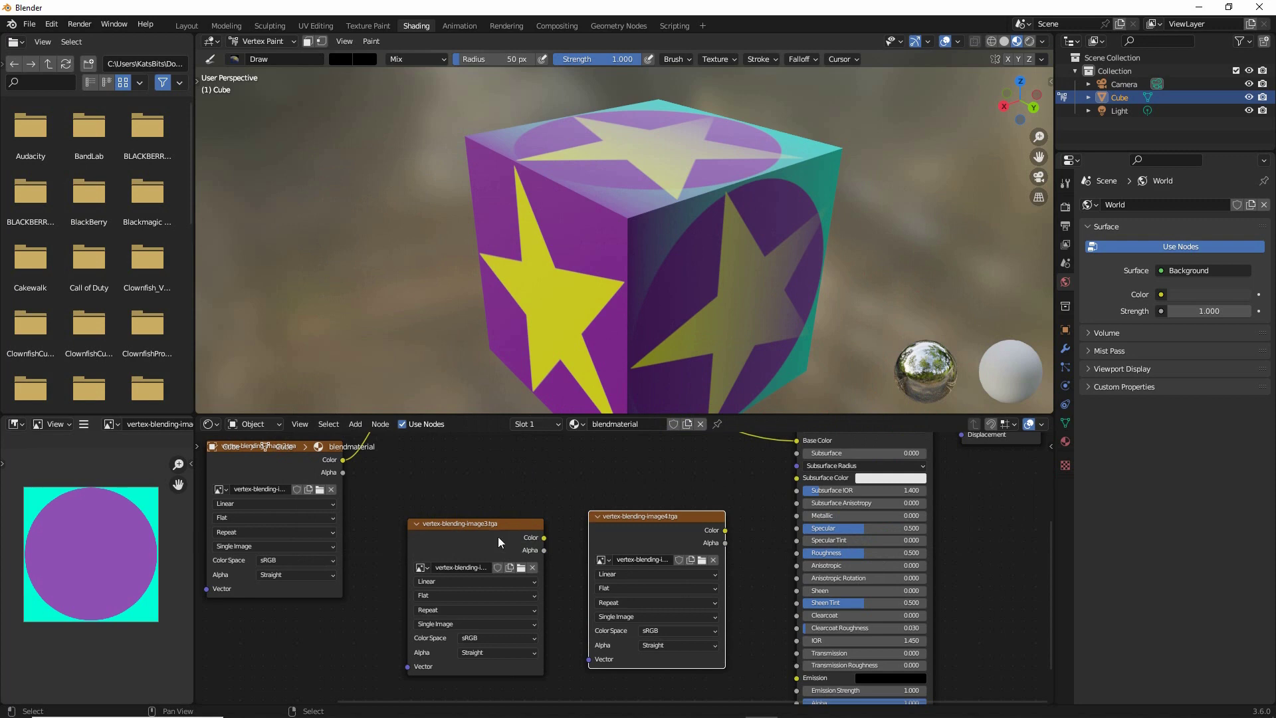
Preview each of the four image textures, then unlink the Mix result from Base Color.
left_click_drag(498, 537, 487, 522)
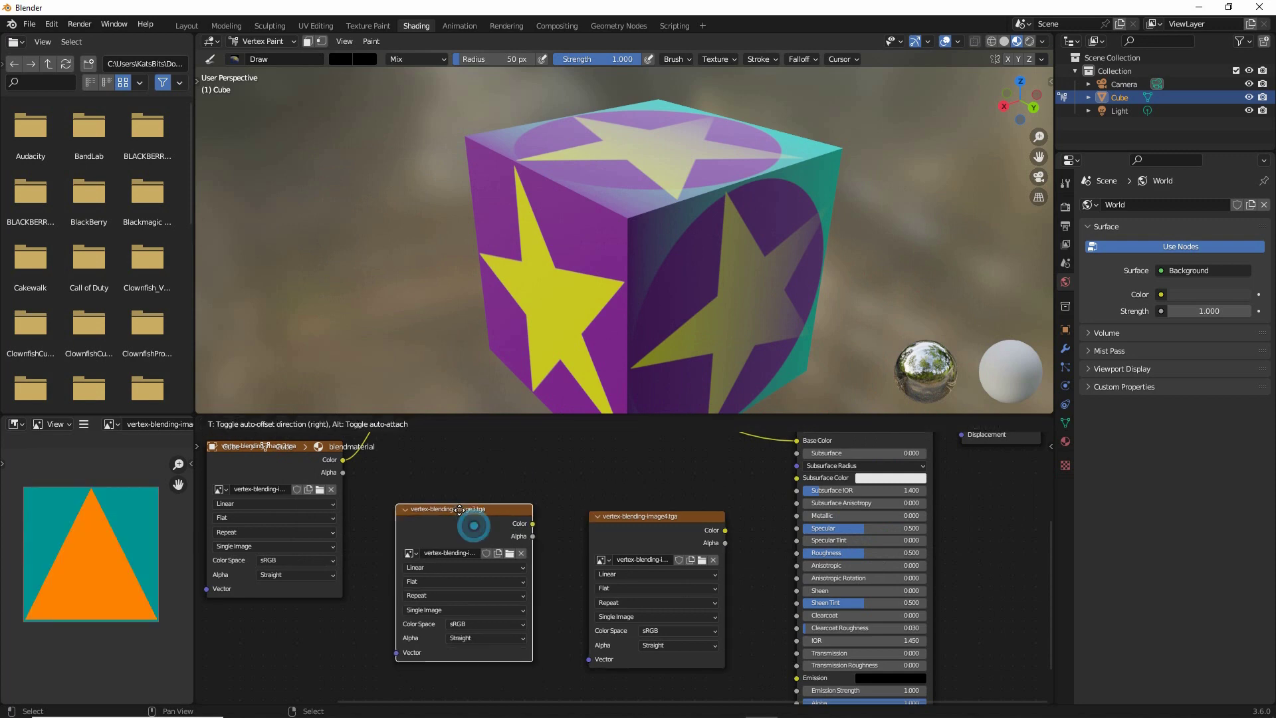
left_click(649, 528)
middle_click_drag(259, 506, 489, 588)
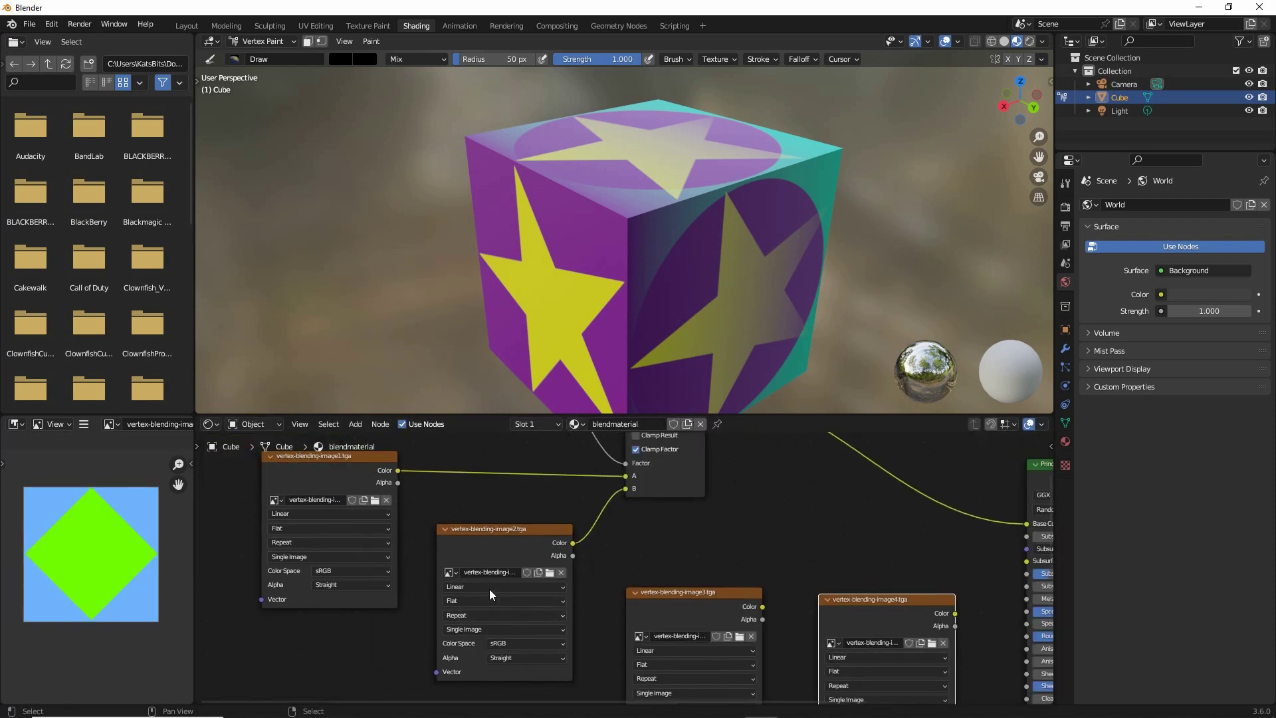
left_click(326, 472)
left_click(494, 535)
scroll(570, 570, "down", 2)
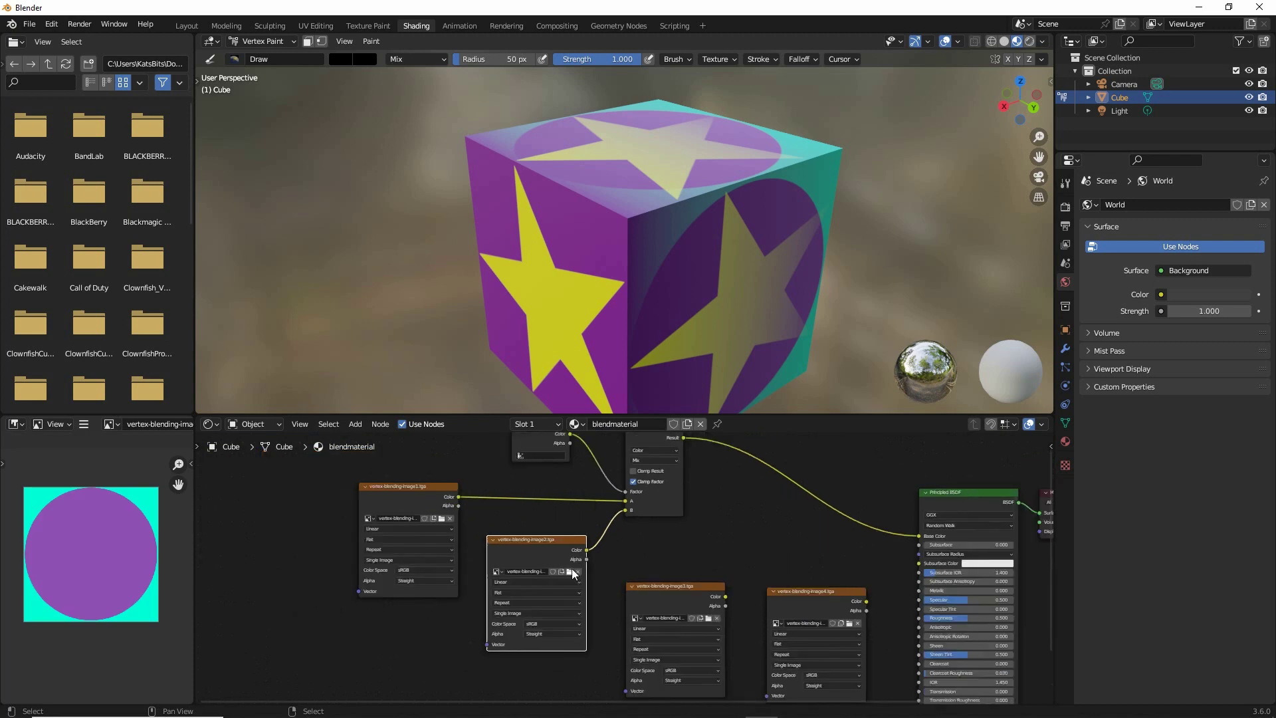
scroll(584, 565, "down", 1)
middle_click_drag(700, 512, 570, 527)
left_click(524, 519)
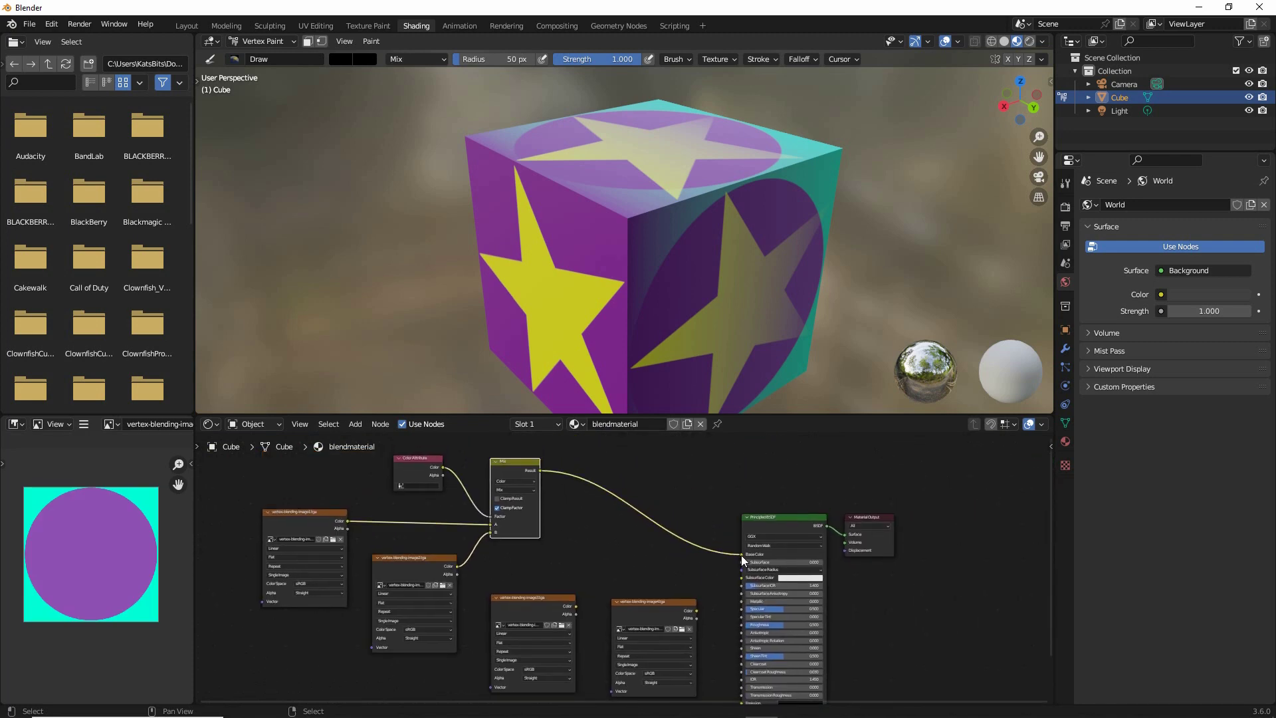
left_click_drag(740, 555, 597, 513)
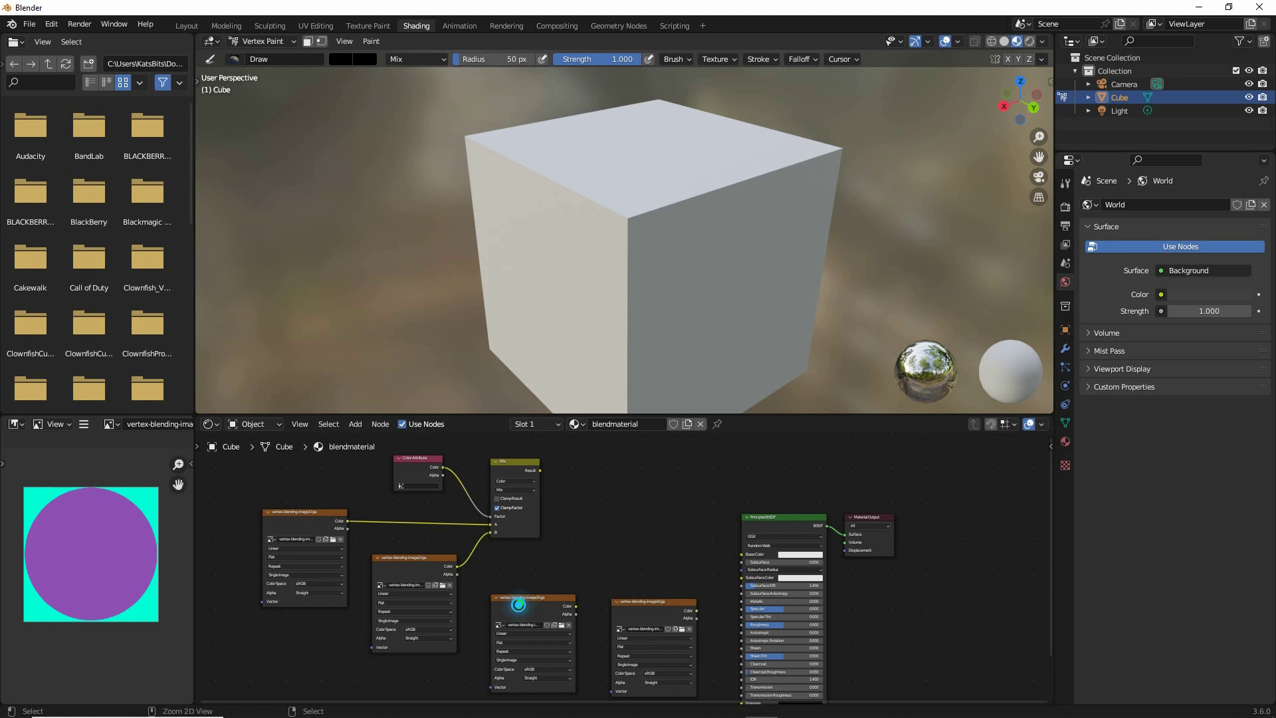
Add a Mix Color node just to the right of the existing Mix node.
left_click_drag(520, 604, 540, 591)
left_click_drag(650, 626, 633, 621)
key("Escape")
left_click(356, 425)
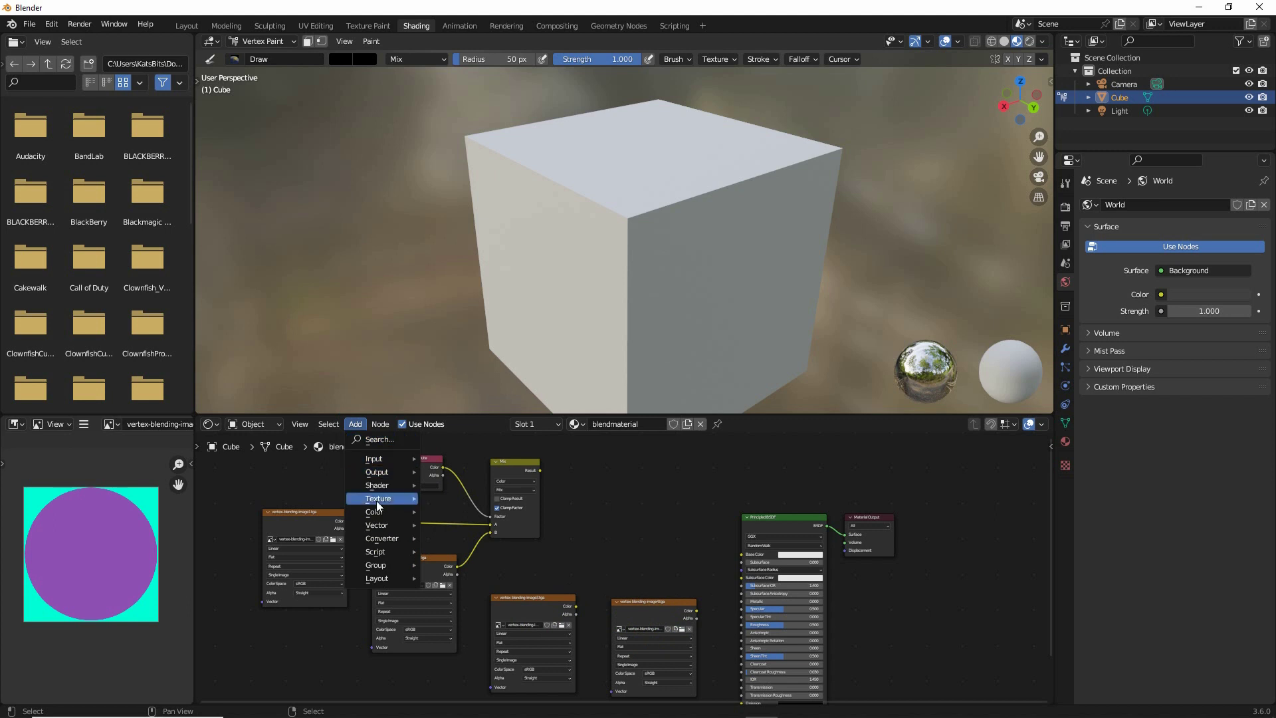
mouse_move(379, 517)
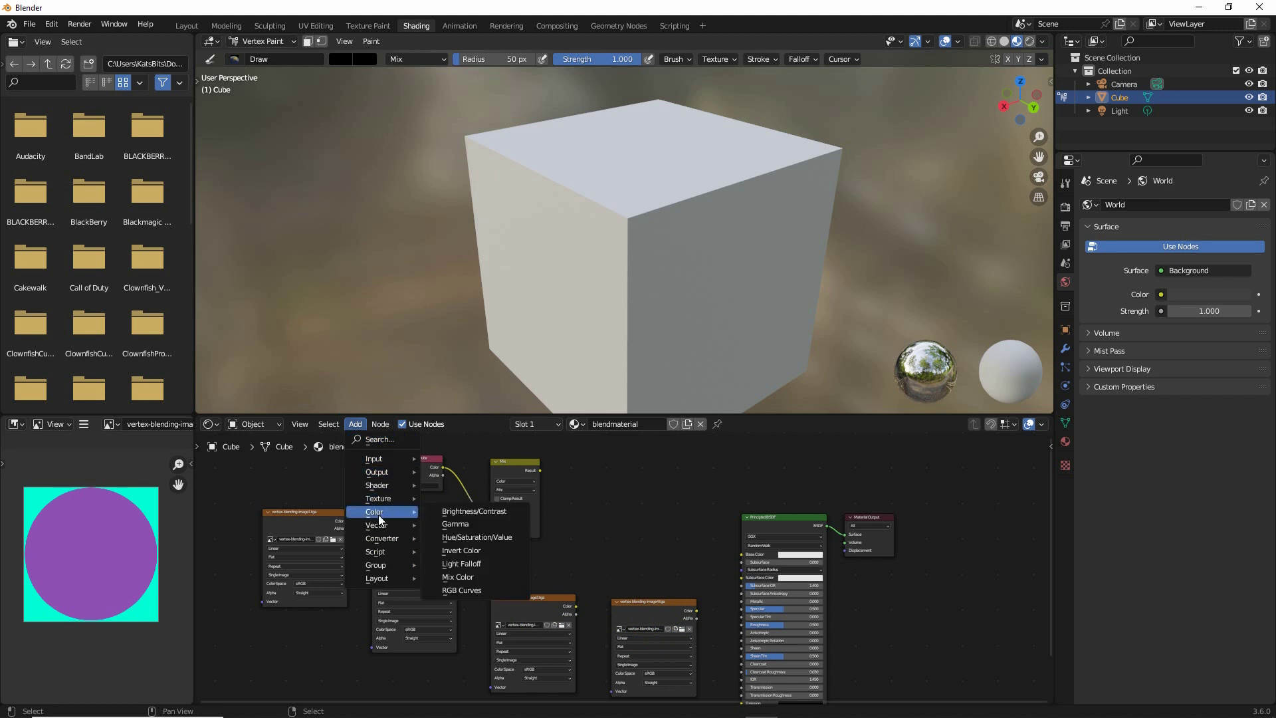
left_click(458, 577)
left_click(586, 458)
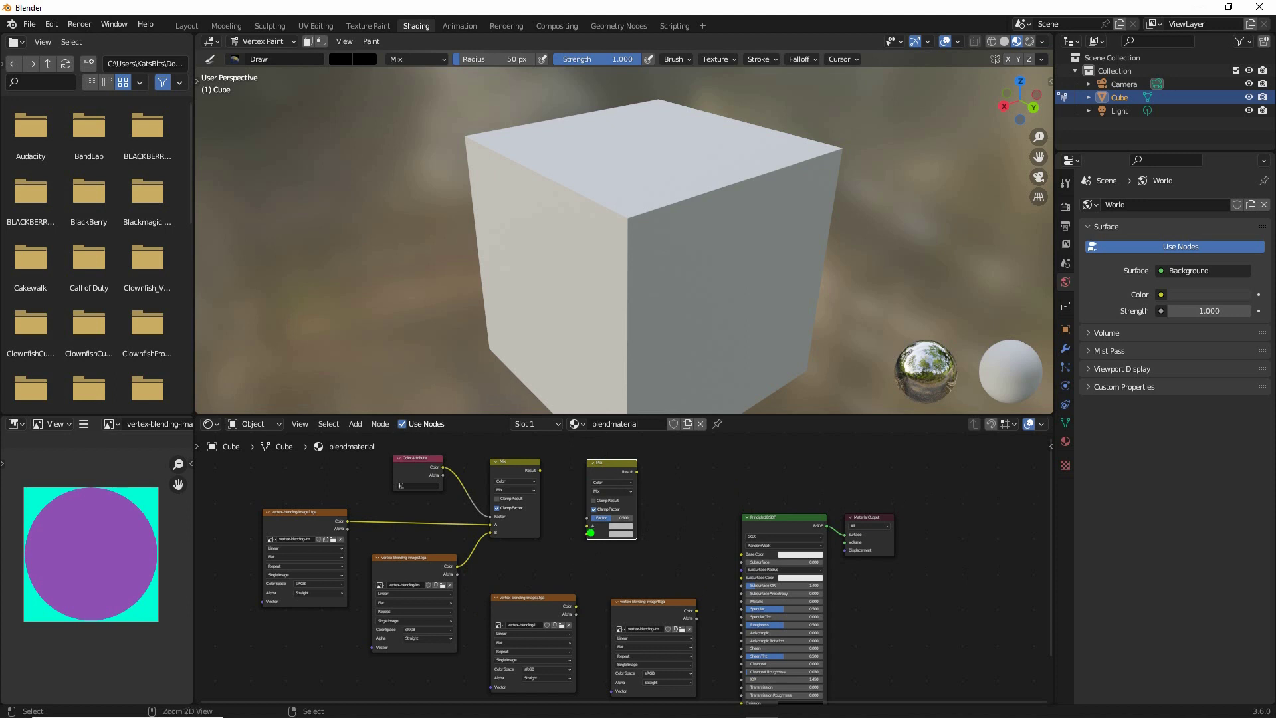
Add a third Mix Color node further to the right.
mouse_move(590, 531)
left_mouse_down()
mouse_move(521, 607)
mouse_move(561, 630)
left_mouse_up()
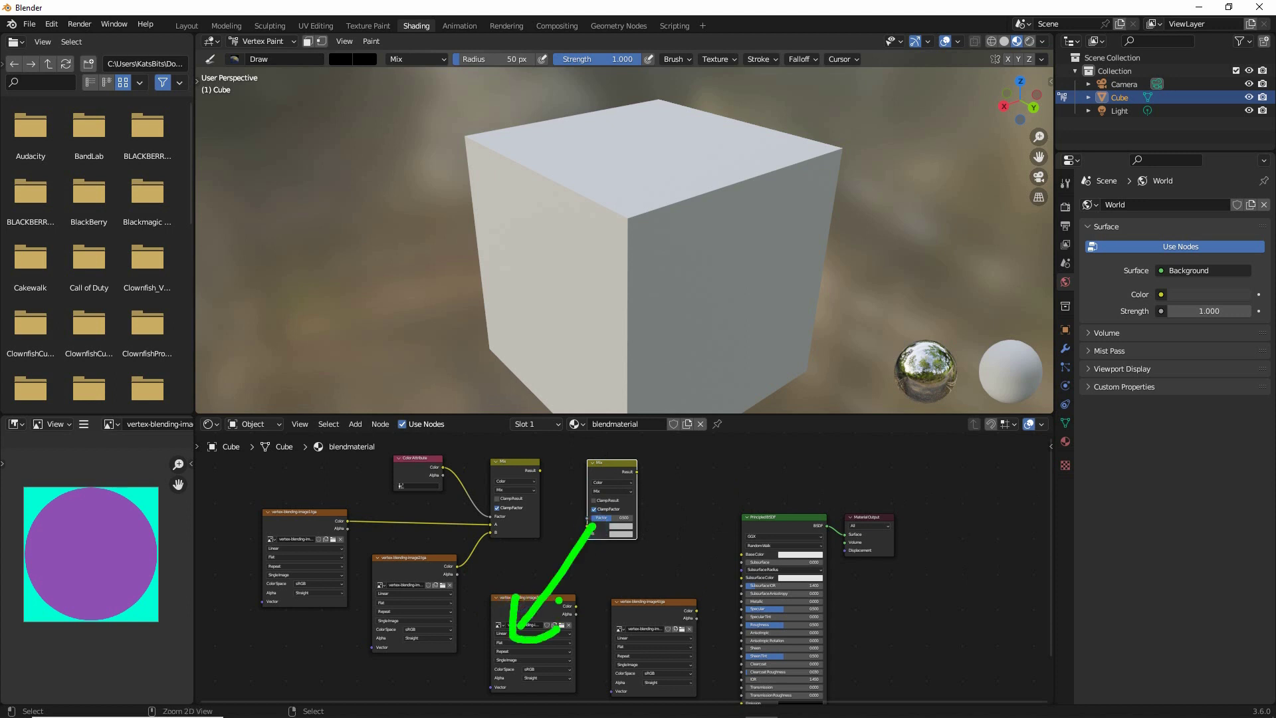
key("Escape")
left_click(354, 425)
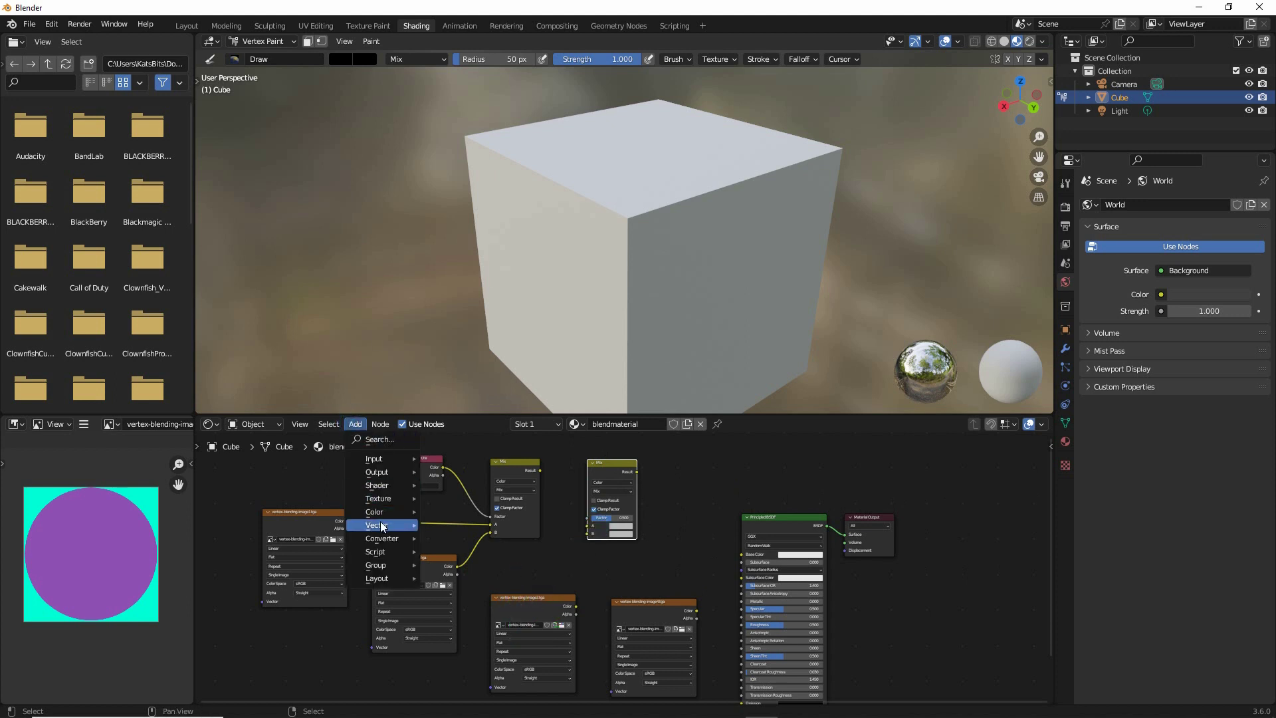
mouse_move(392, 512)
left_click(459, 577)
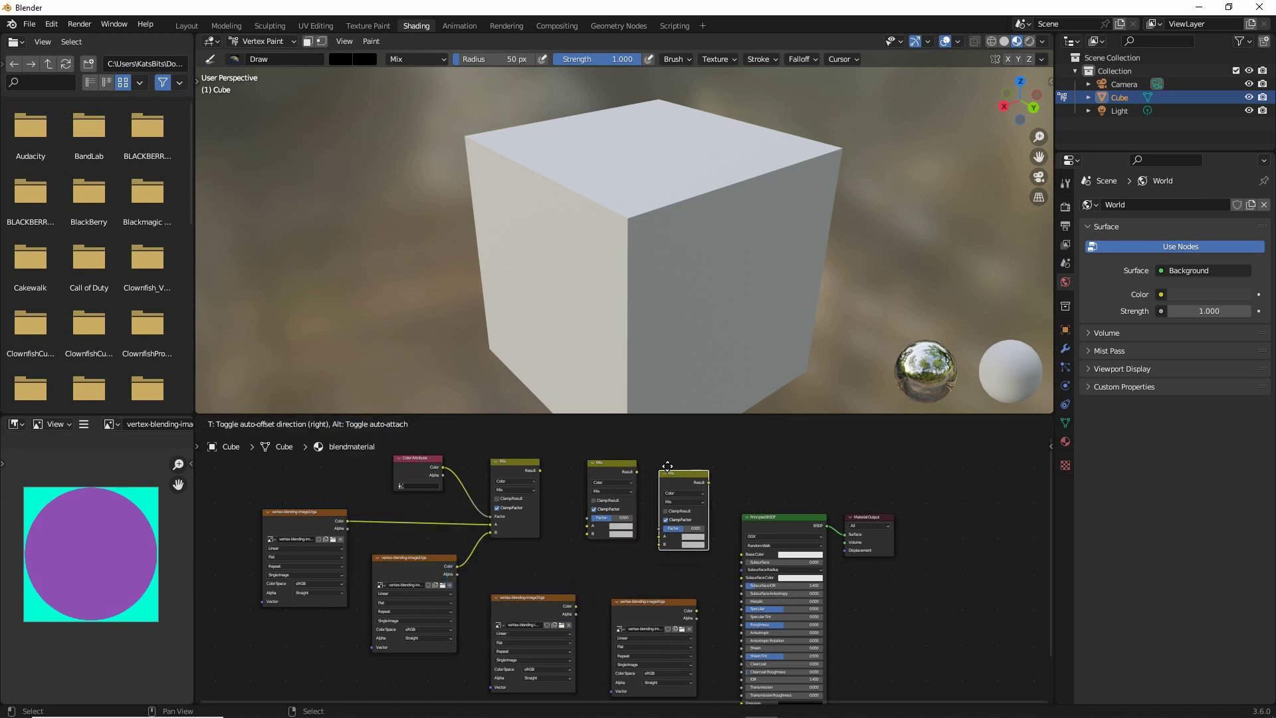
left_click(676, 463)
key("ctrl+2")
left_click_drag(698, 516, 651, 626)
mouse_move(635, 600)
left_mouse_down()
mouse_move(646, 641)
mouse_move(678, 610)
left_mouse_up()
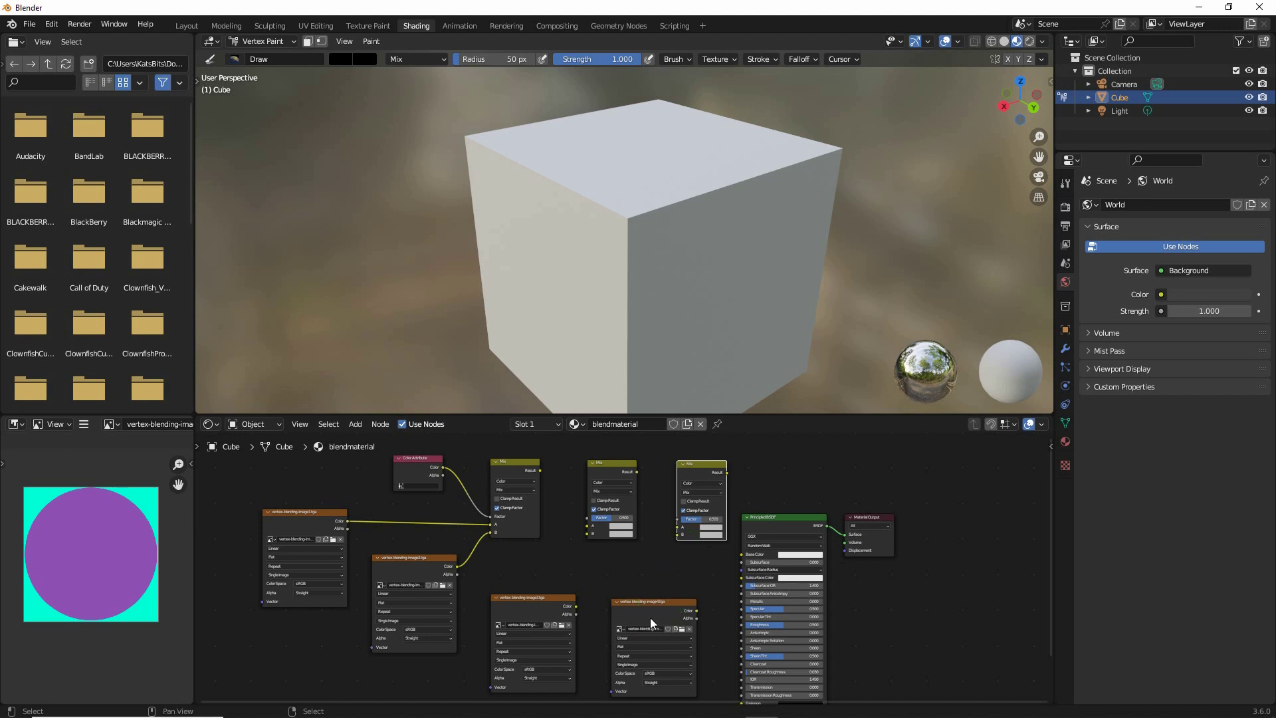
Position the image3 and image4 texture nodes and link their Colors to the new Mix B inputs.
scroll(516, 546, "up", 1)
scroll(545, 557, "up", 2)
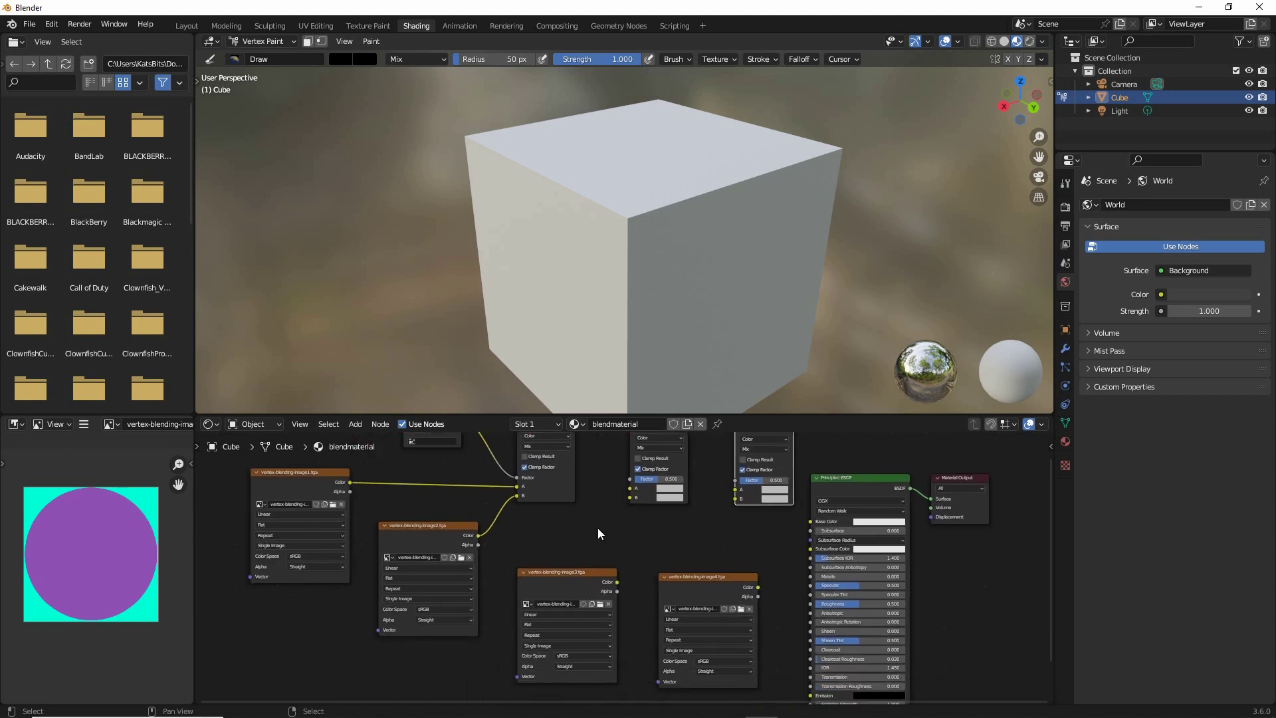
middle_click_drag(603, 565, 576, 572)
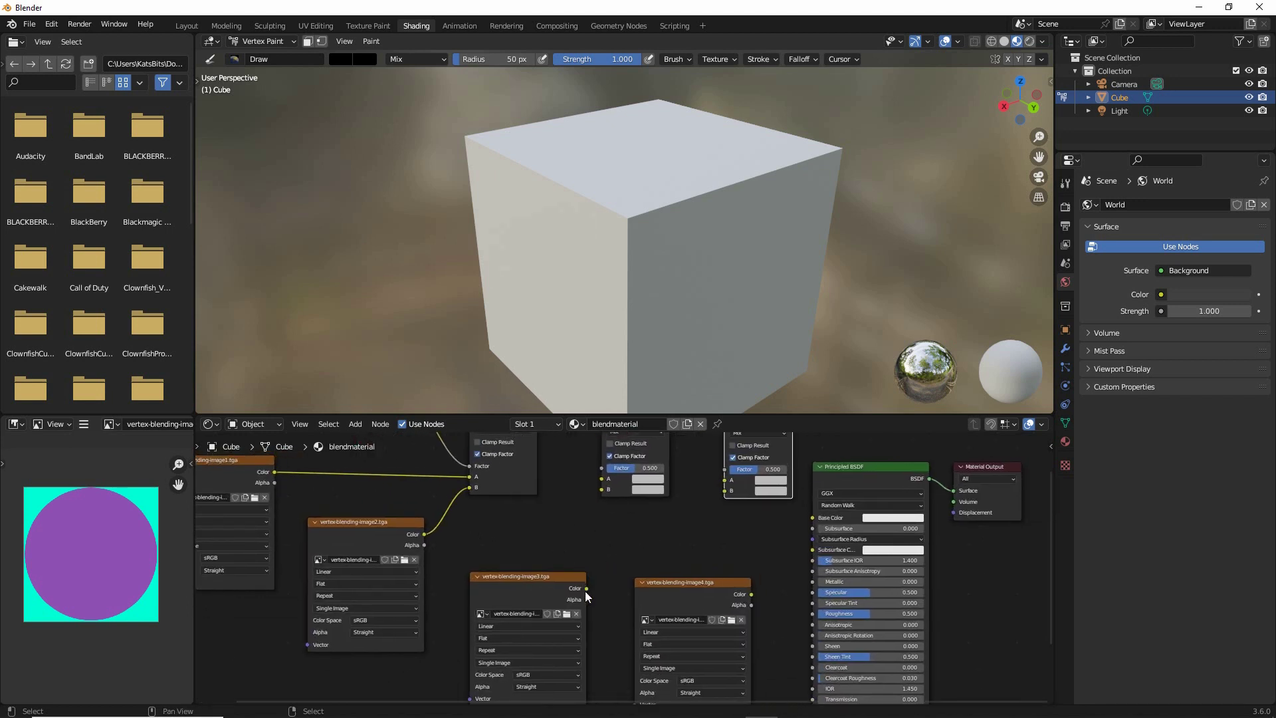
left_click_drag(517, 587, 489, 567)
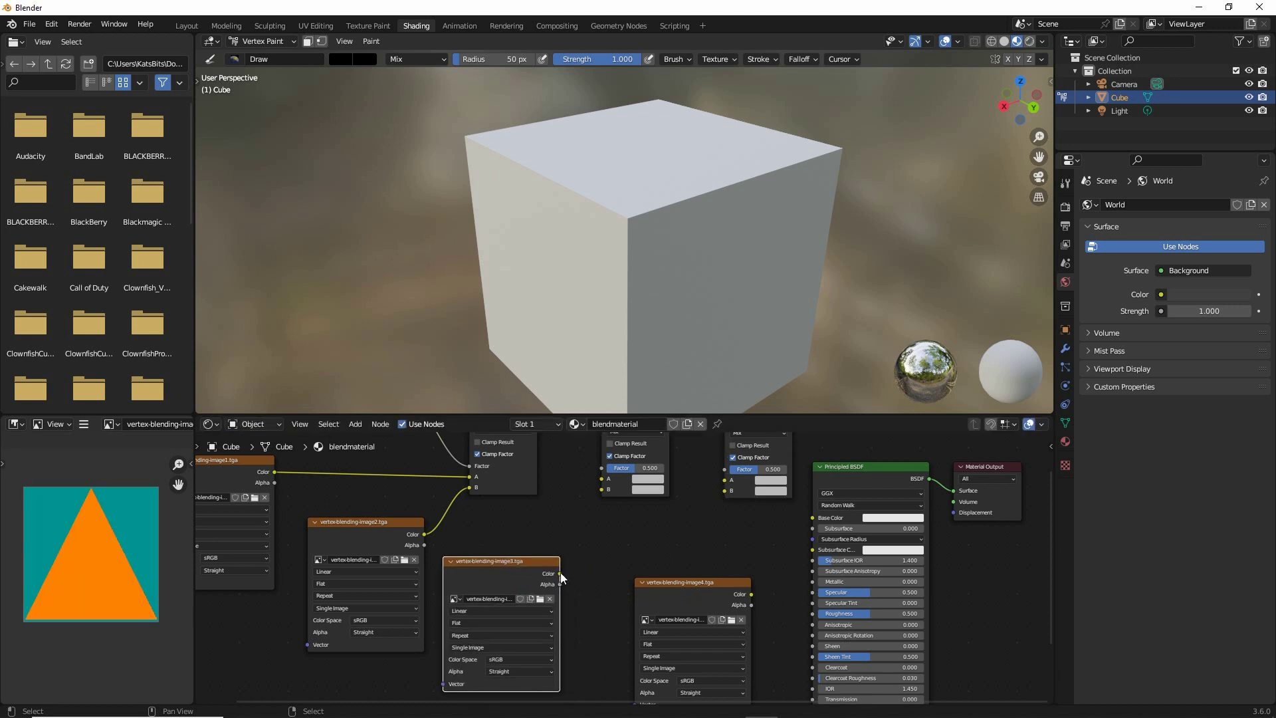
scroll(568, 533, "up", 1)
key("ctrl+2")
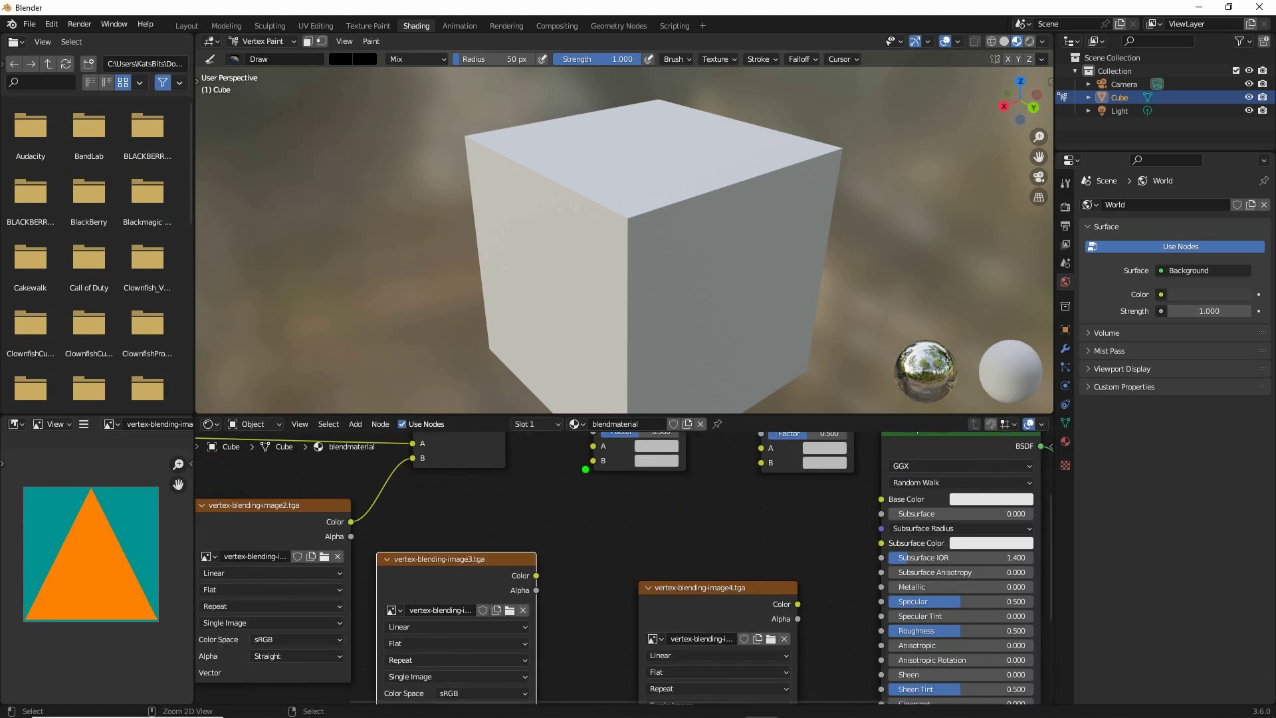
mouse_move(587, 455)
left_mouse_down()
mouse_move(589, 474)
mouse_move(593, 458)
left_mouse_up()
mouse_move(535, 564)
left_mouse_down()
mouse_move(556, 548)
mouse_move(593, 460)
left_mouse_up()
middle_click_drag(628, 517, 519, 563)
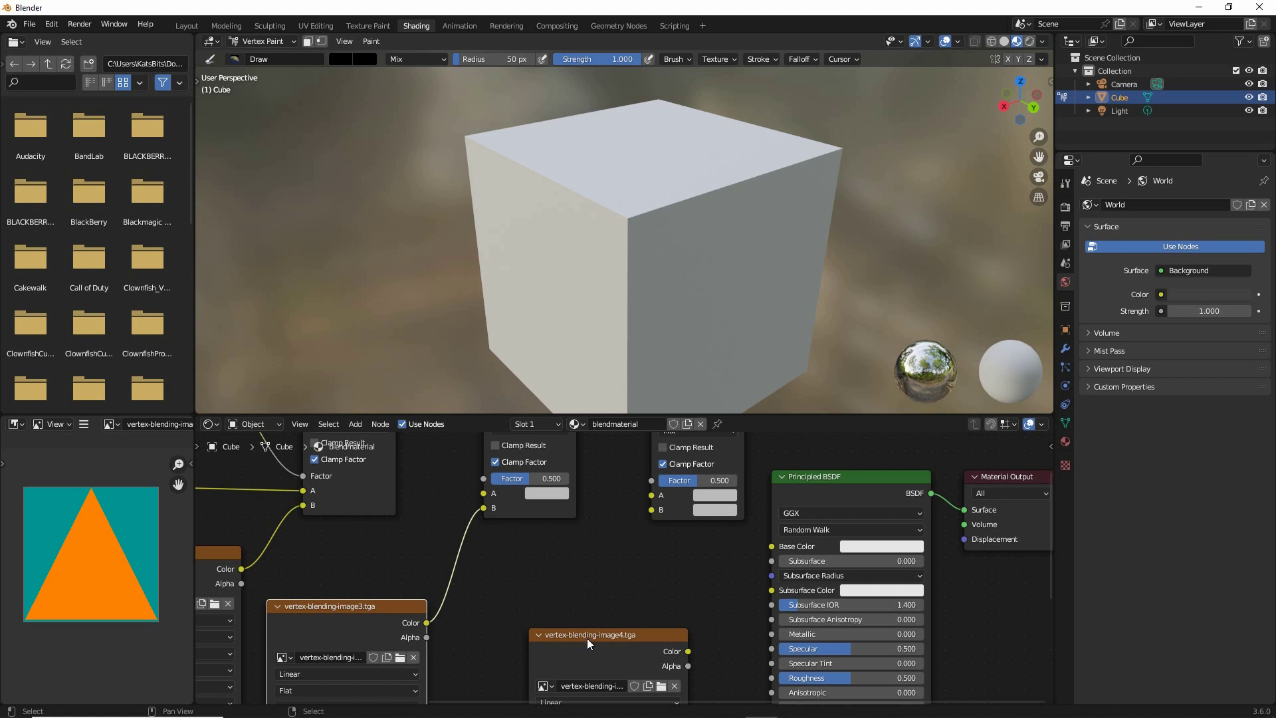
left_click_drag(587, 638, 519, 613)
left_click_drag(624, 626, 642, 515)
Chain the Mix nodes: first Result into second Mix A, second Result into third Mix A.
scroll(584, 600, "down", 3)
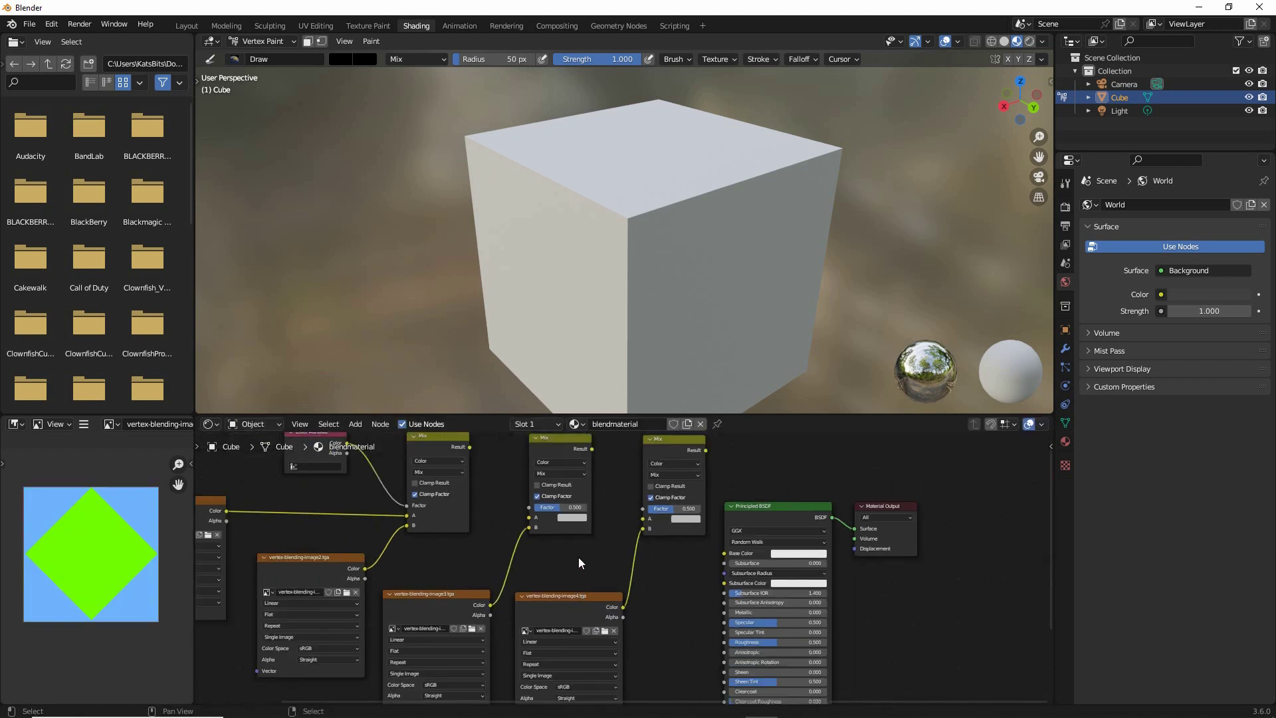
middle_click_drag(578, 557, 600, 579)
scroll(621, 588, "up", 2)
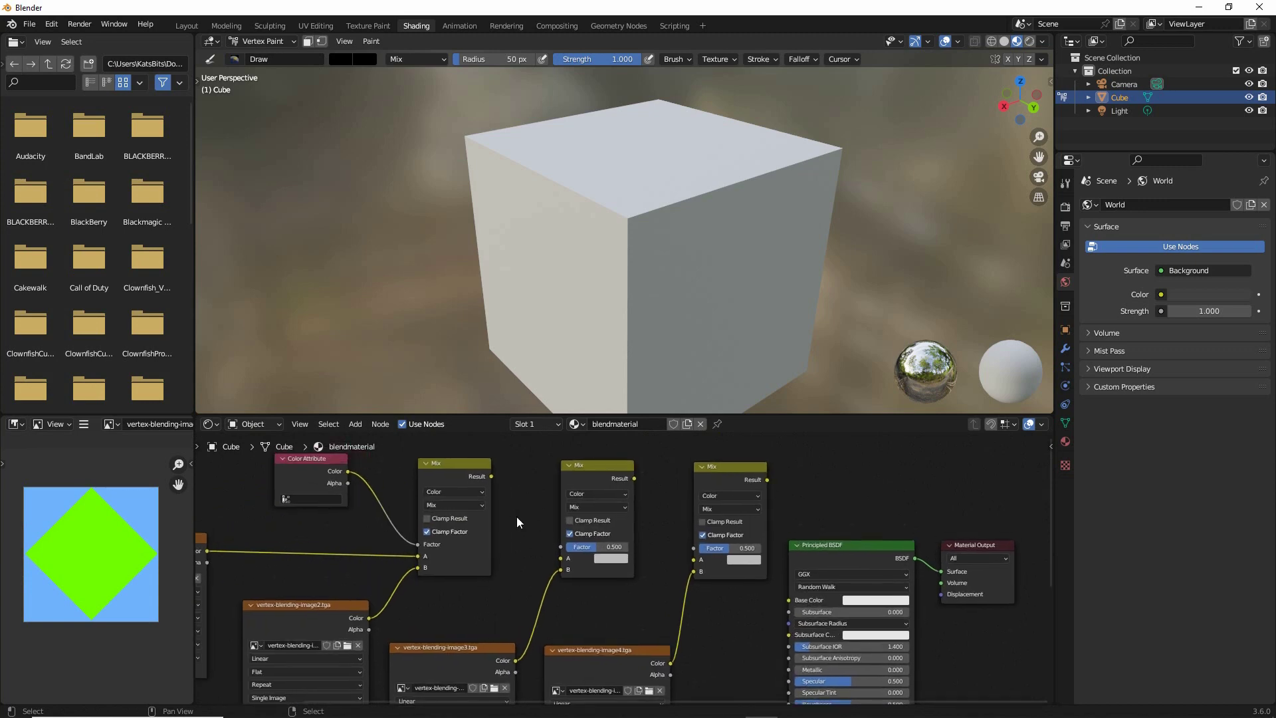
left_click_drag(480, 454, 500, 471)
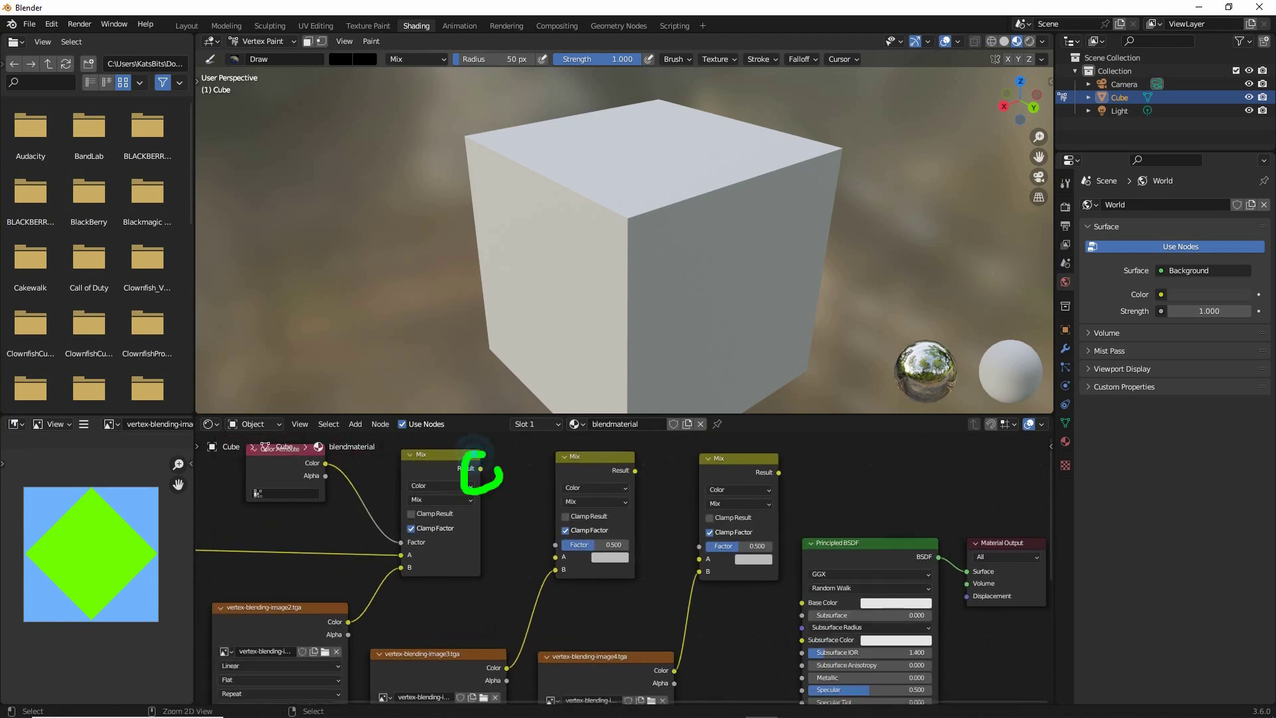
mouse_move(556, 540)
left_mouse_down()
mouse_move(539, 562)
mouse_move(573, 549)
left_mouse_up()
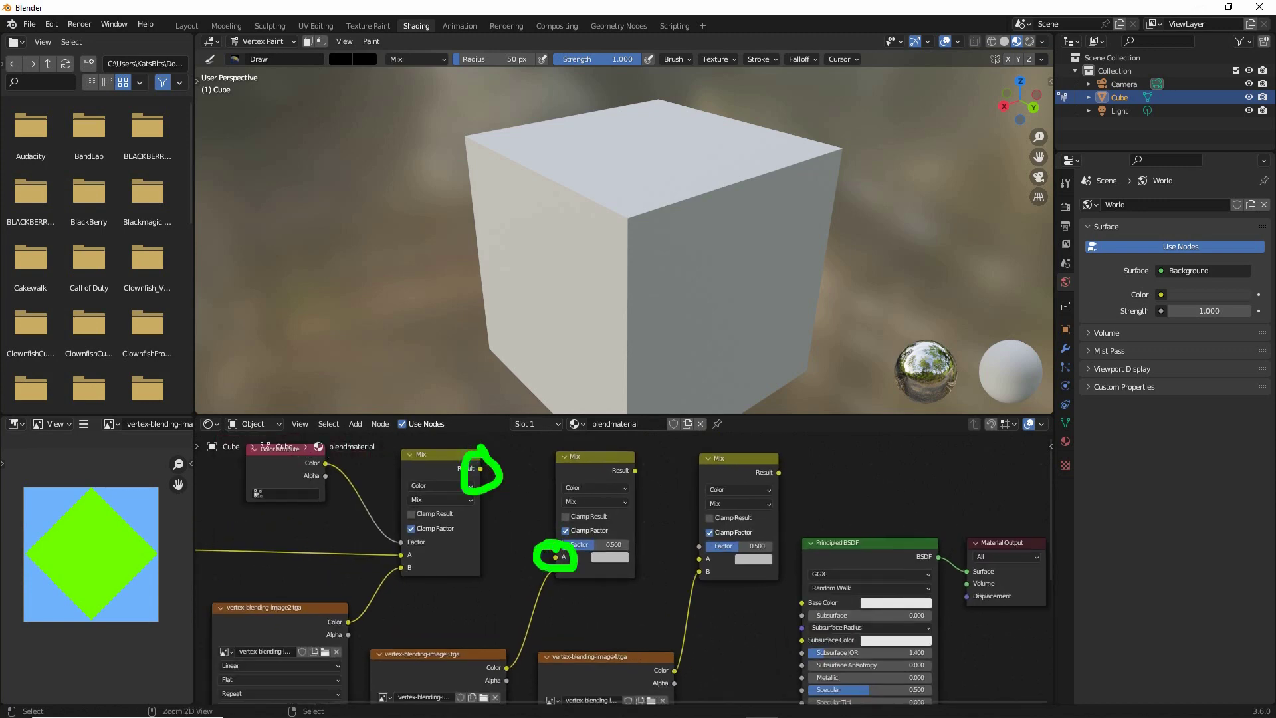
key("Escape")
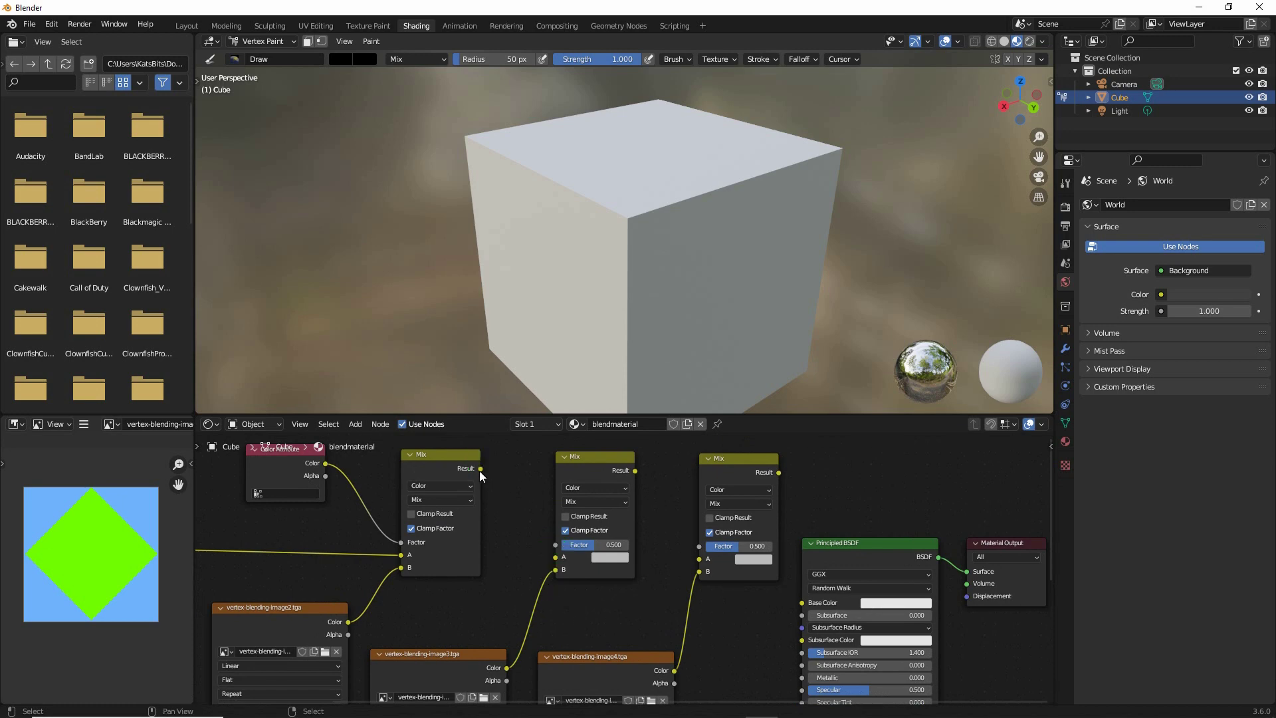
left_click_drag(481, 467, 553, 557)
middle_click_drag(589, 544, 480, 541)
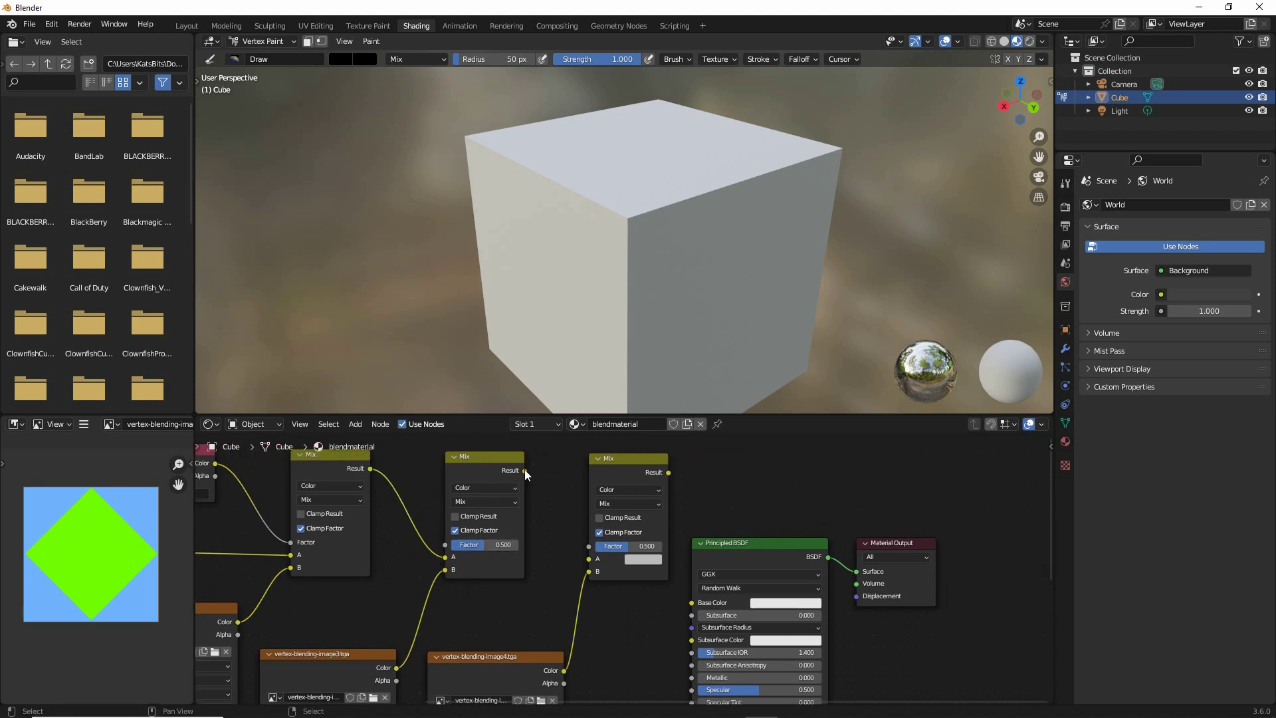
left_click_drag(524, 470, 589, 559)
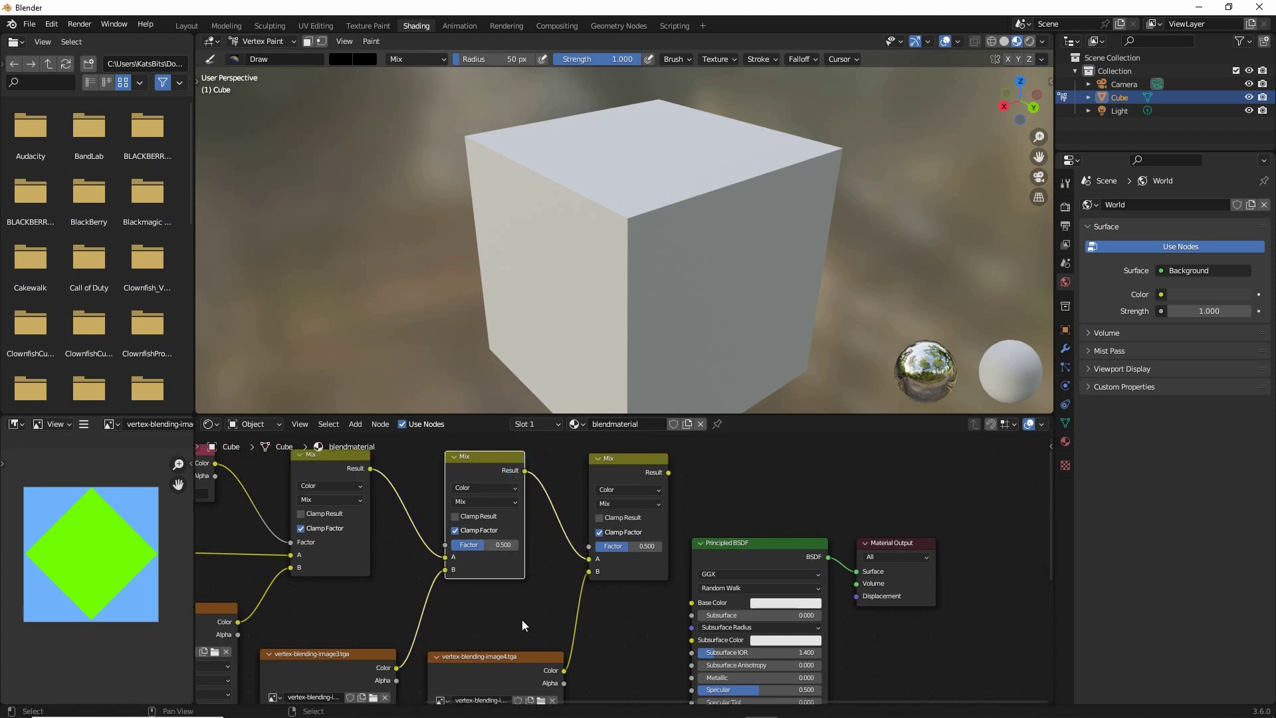
Shift Principled BSDF and Material Output right and feed the third Mix Result into Base Color.
left_click(728, 551)
left_click(885, 544, "shift")
left_click_drag(773, 543, 878, 486)
left_click_drag(668, 472, 797, 545)
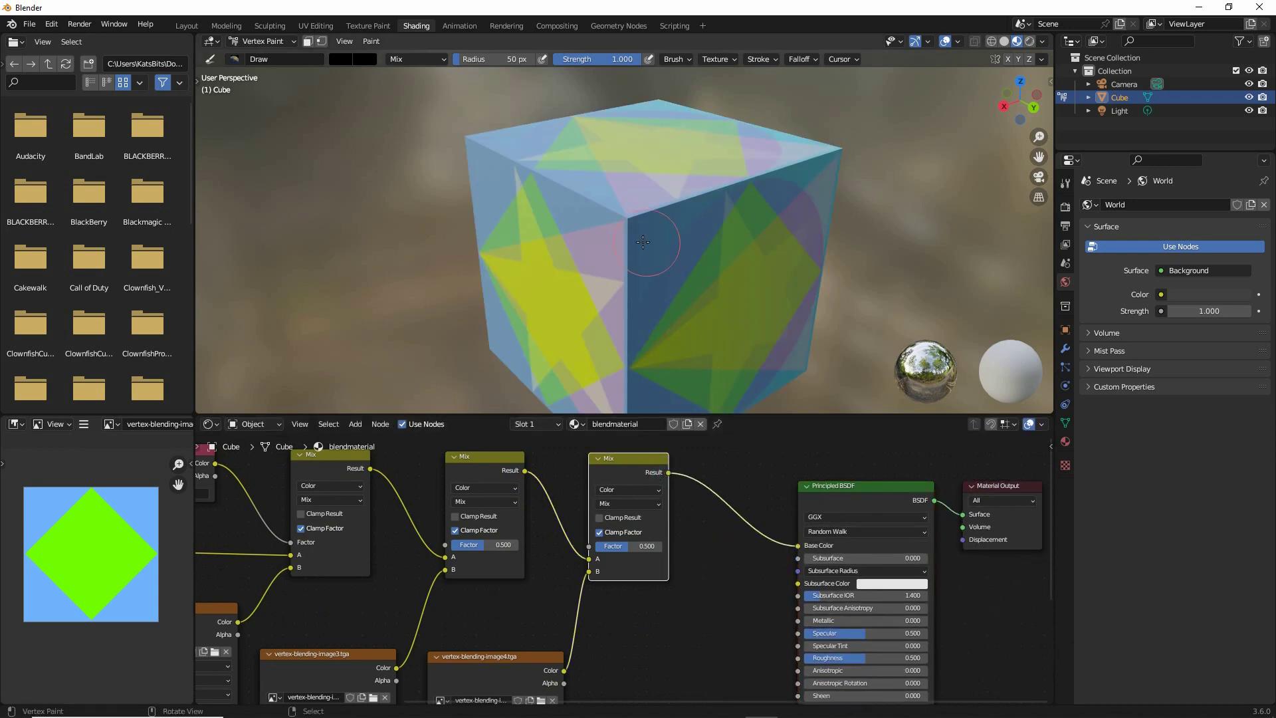
middle_click_drag(665, 246, 578, 236)
scroll(540, 563, "down", 4)
scroll(600, 509, "up", 1)
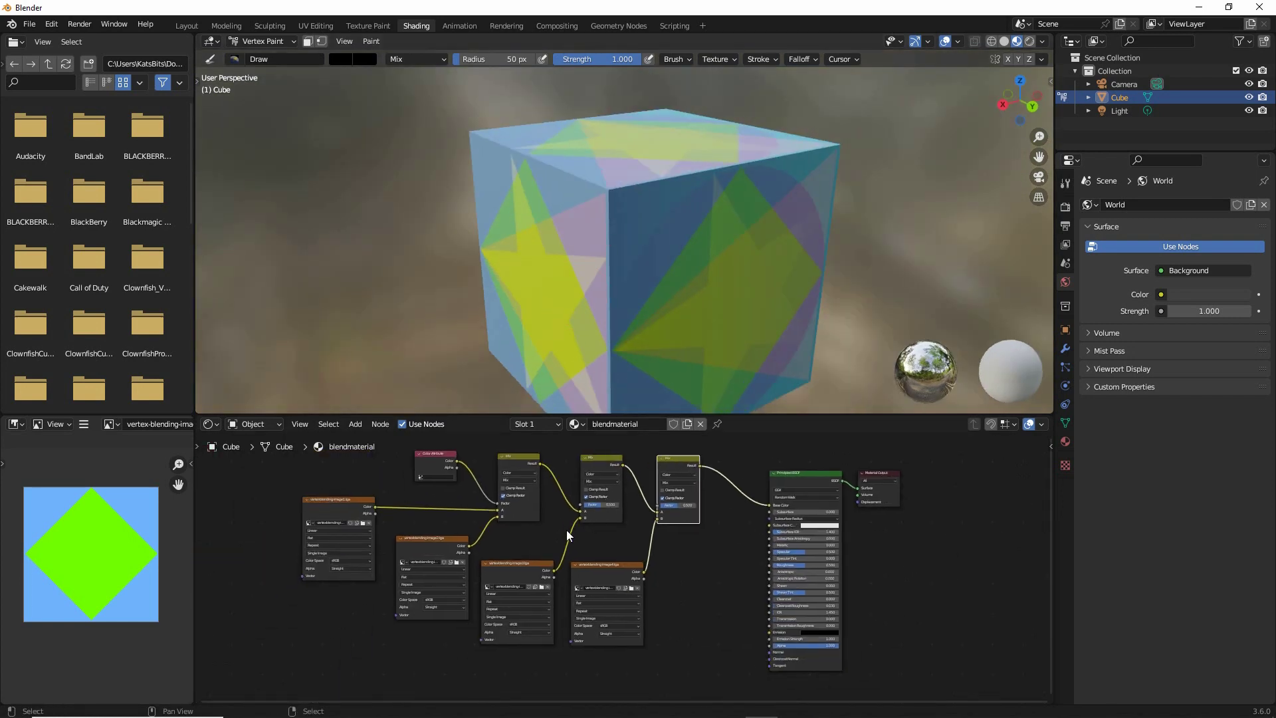
mouse_move(520, 573)
left_mouse_down()
mouse_move(509, 610)
mouse_move(531, 614)
left_mouse_up()
mouse_move(589, 575)
left_mouse_down()
mouse_move(593, 602)
mouse_move(615, 606)
left_mouse_up()
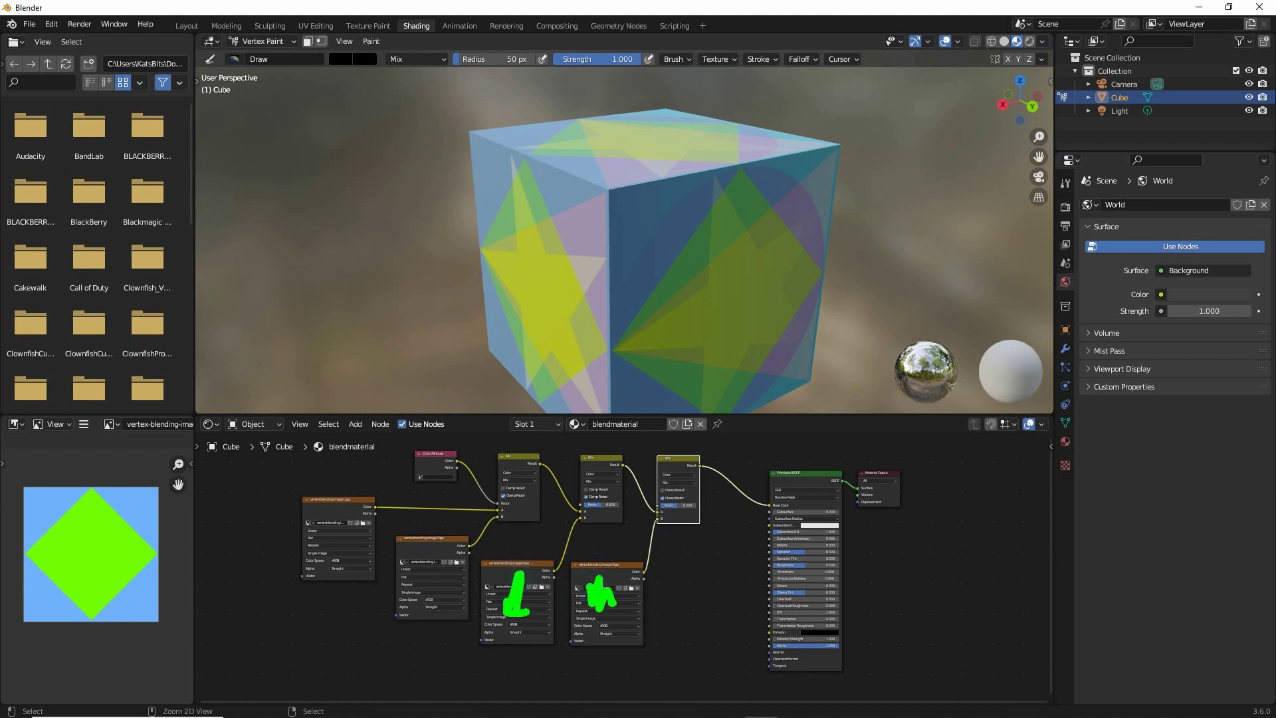
left_click_drag(438, 564, 450, 593)
mouse_move(329, 546)
left_mouse_down()
mouse_move(340, 520)
mouse_move(346, 556)
mouse_move(441, 573)
mouse_move(372, 589)
left_mouse_up()
left_click_drag(351, 515, 380, 553)
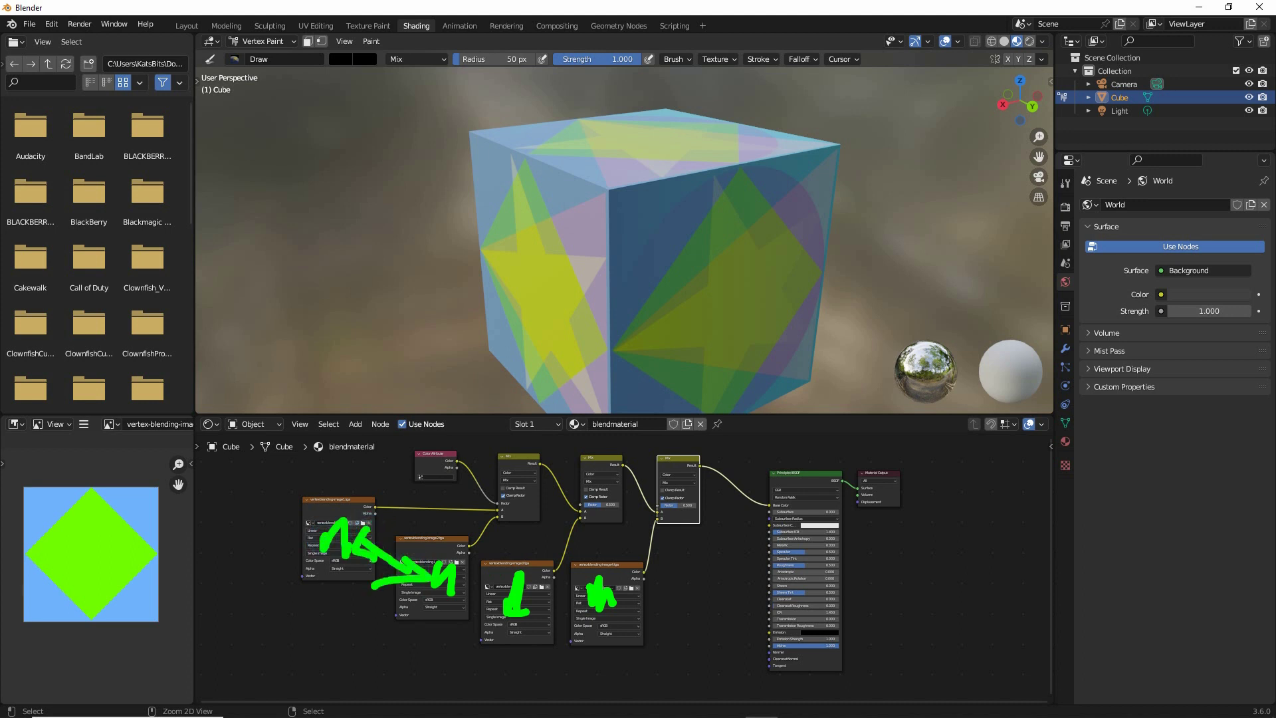
key("Escape")
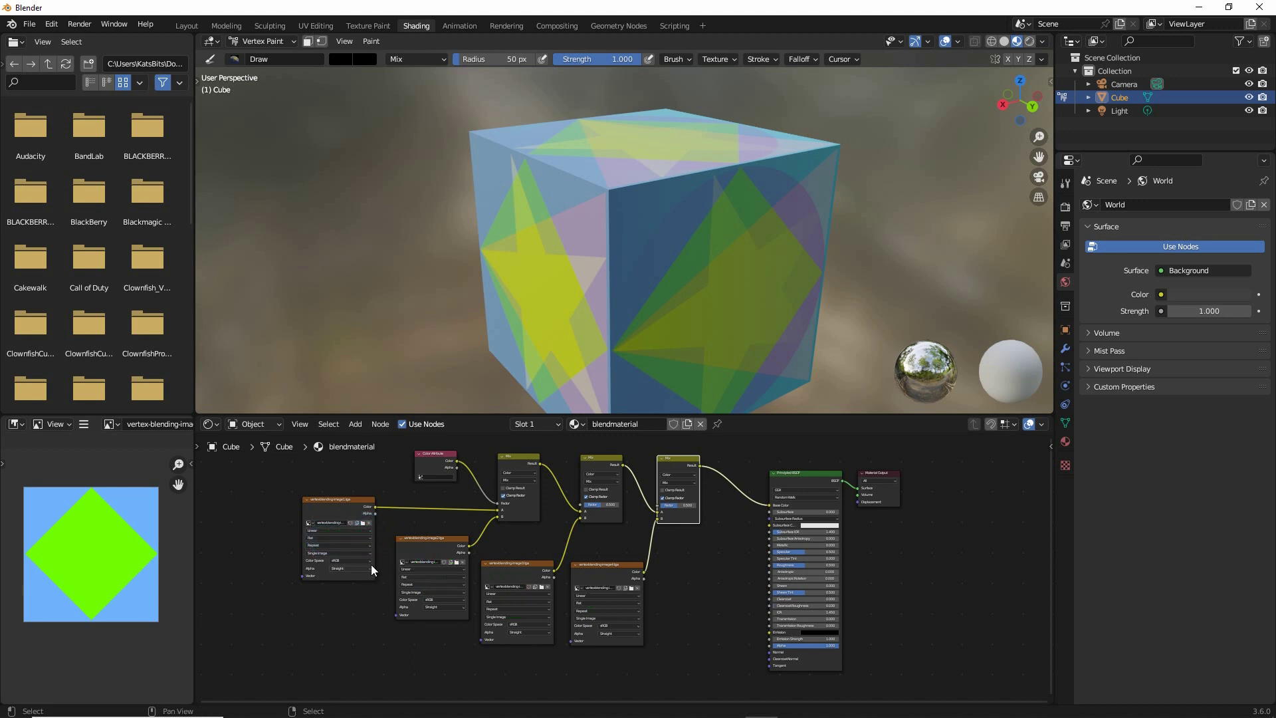
Add a Converter > Separate Color node and place it above the Mix nodes.
middle_click_drag(365, 463, 301, 550)
left_click(353, 425)
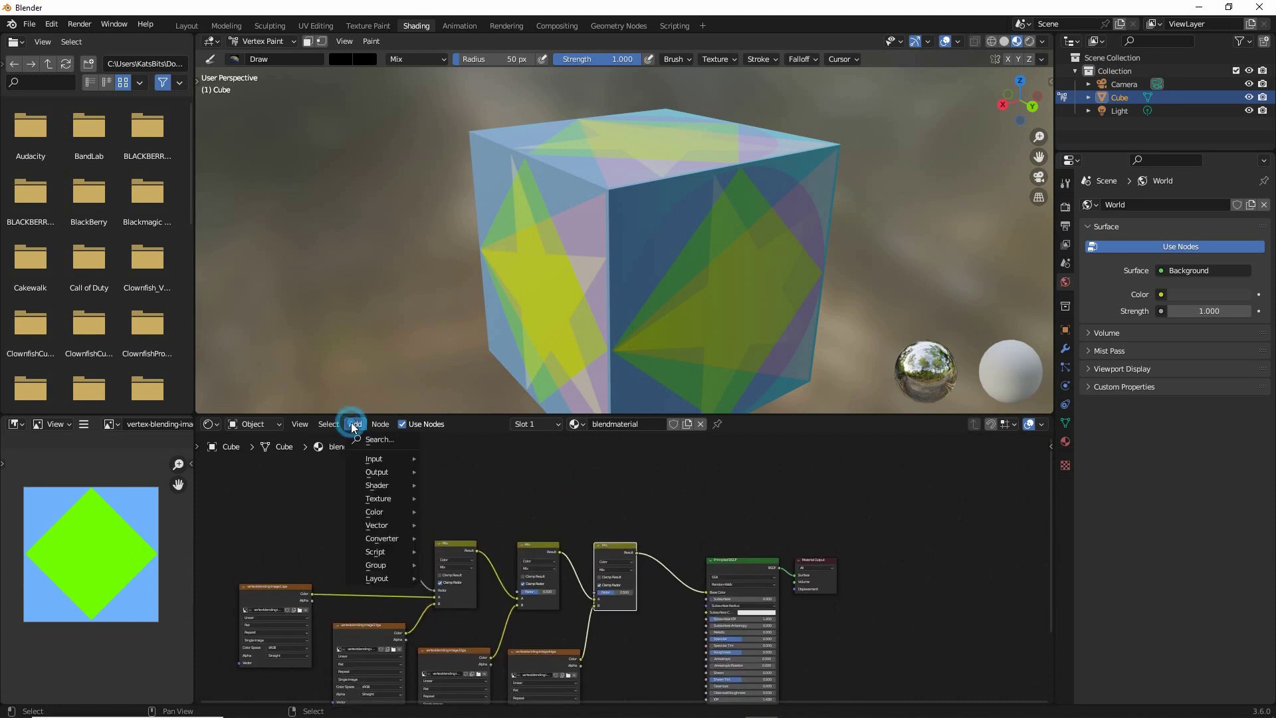
mouse_move(386, 539)
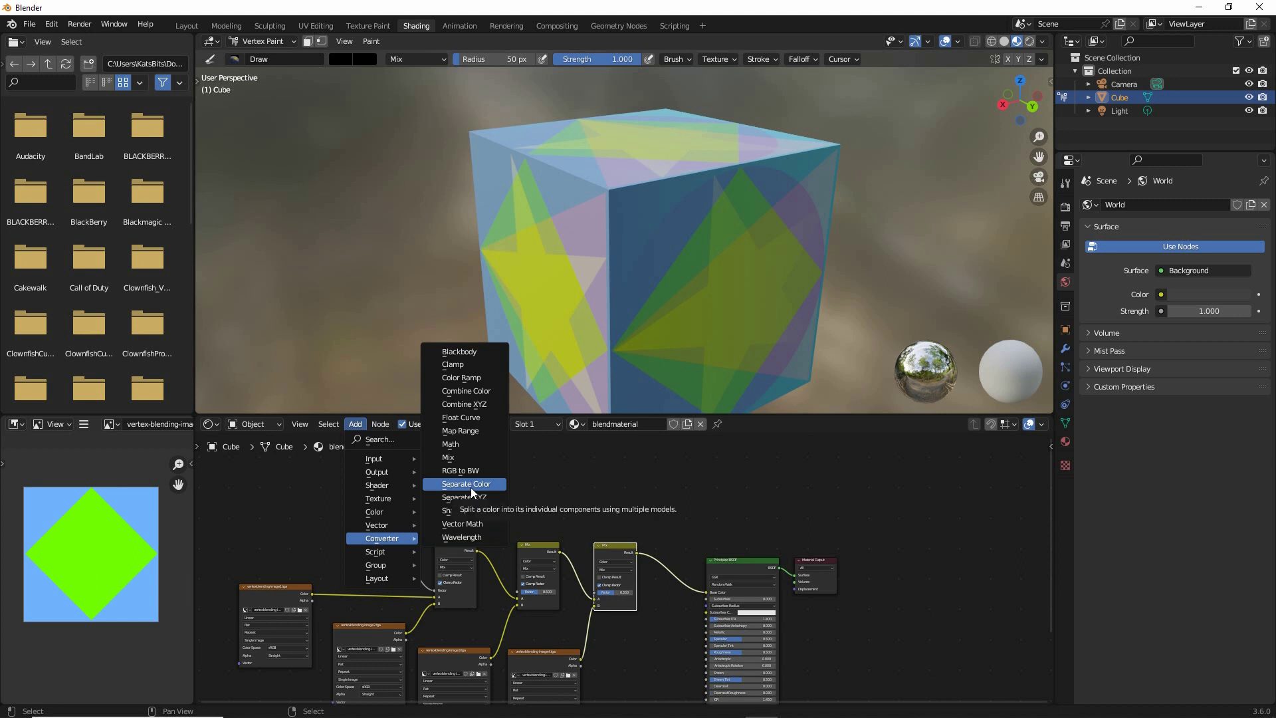
left_click_drag(441, 494, 497, 495)
left_click_drag(362, 550, 397, 550)
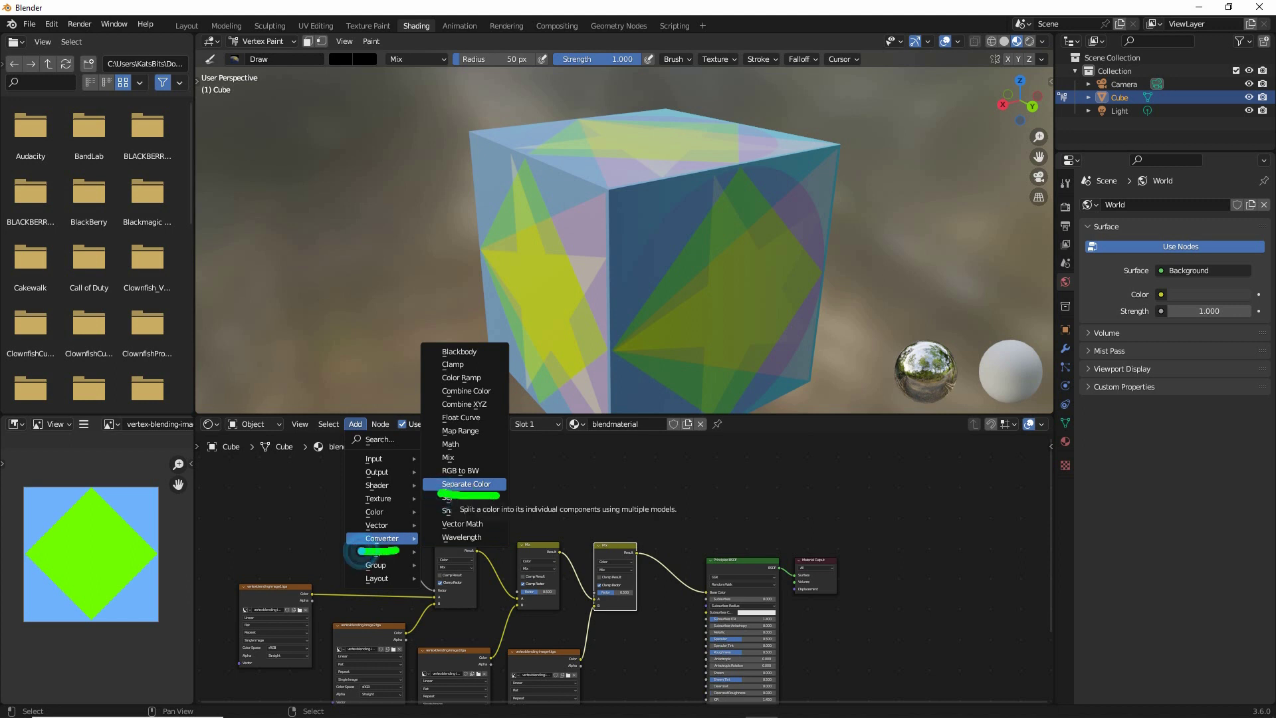
left_click_drag(339, 433, 367, 439)
left_click(371, 450)
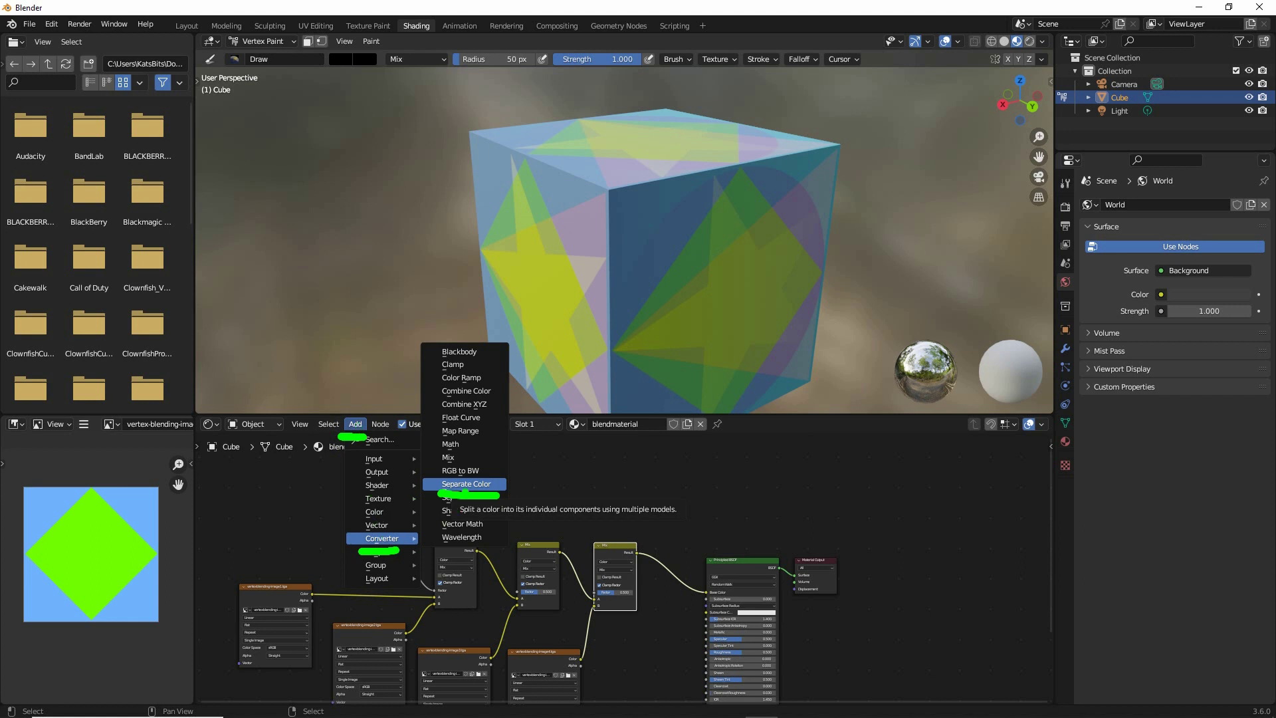
left_click(468, 483)
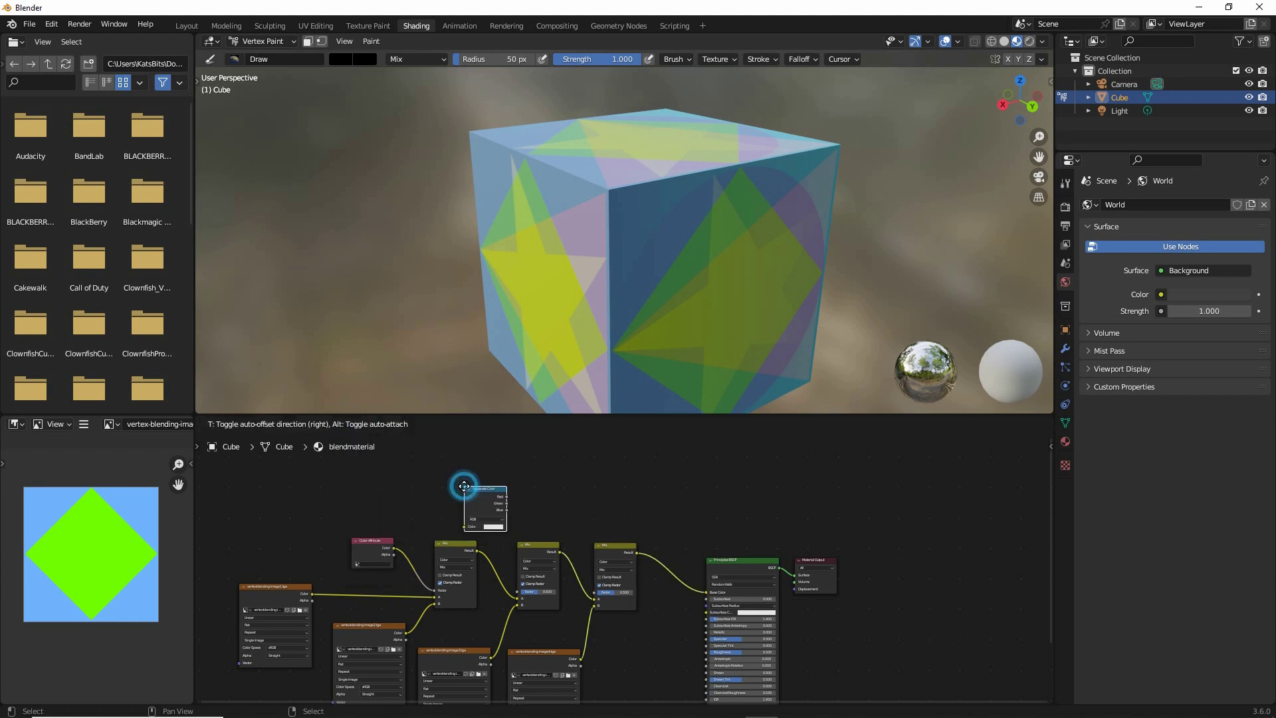
left_click(405, 473)
scroll(406, 474, "up", 2)
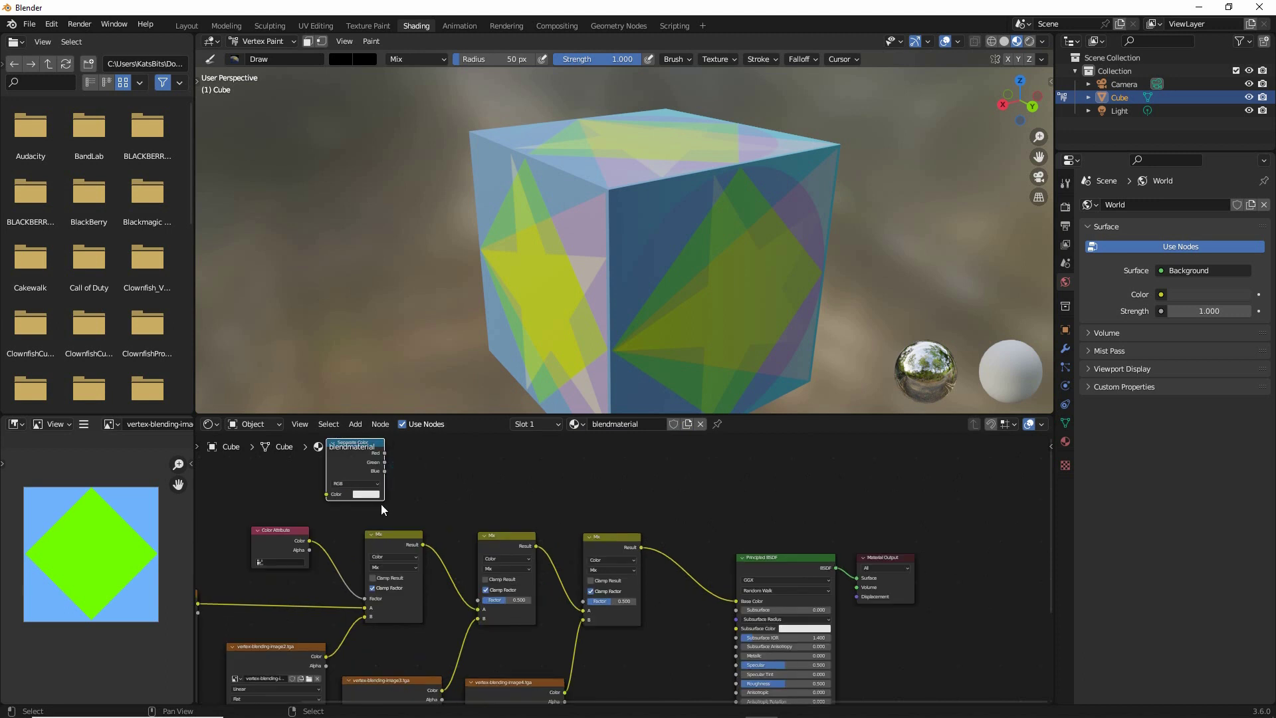
middle_click_drag(381, 504, 501, 549)
scroll(508, 569, "up", 3)
scroll(504, 562, "down", 3)
scroll(503, 543, "up", 1)
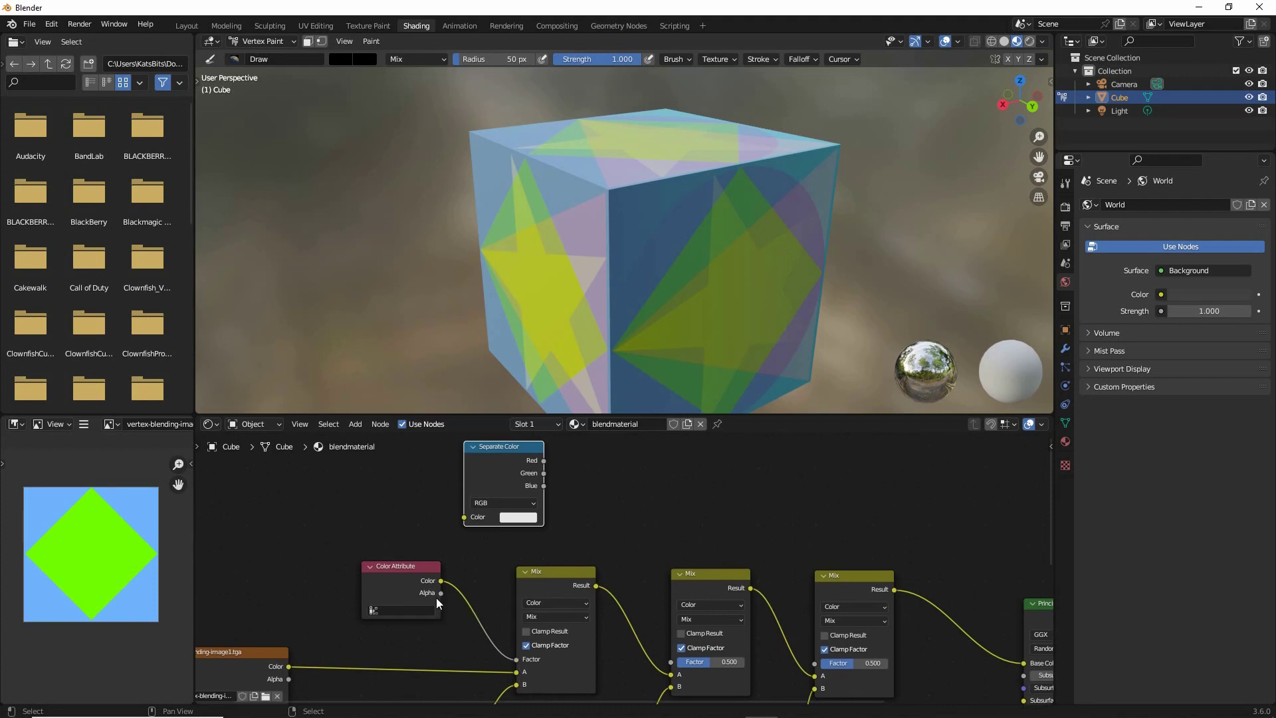
Reroute the Color Attribute link from the first Mix Factor to Separate Color's Color input.
left_click(404, 569)
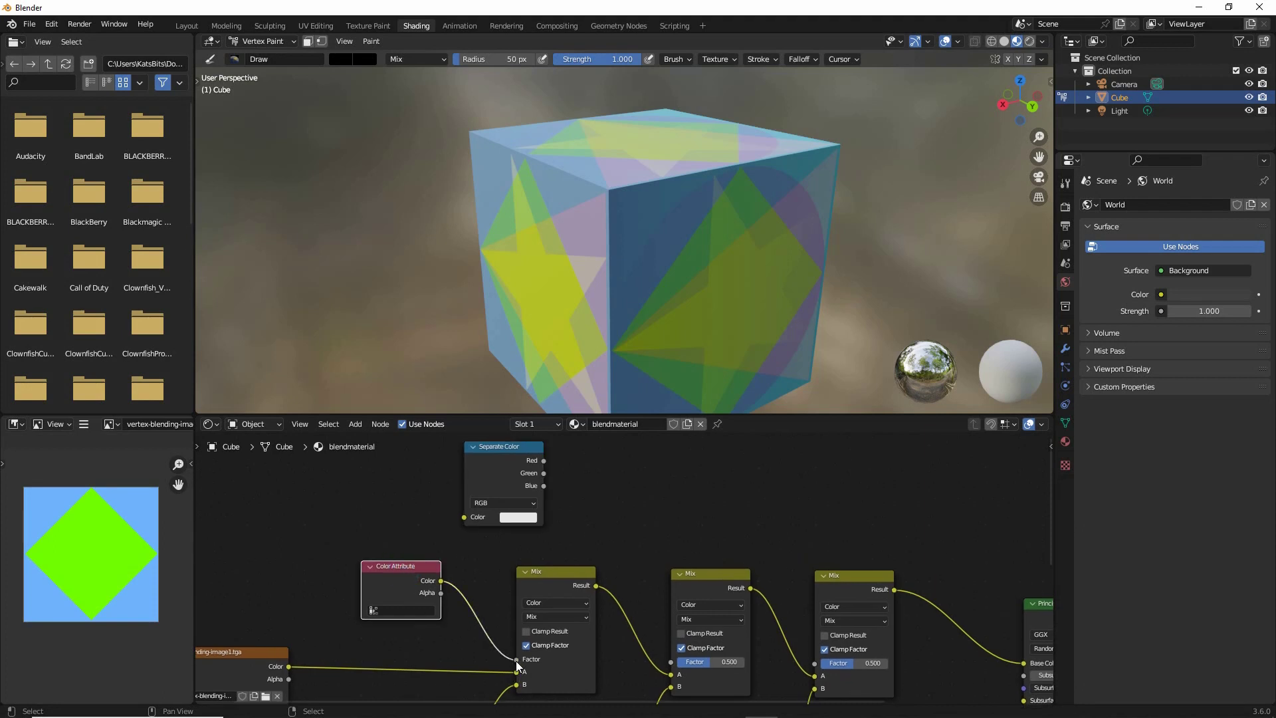
left_click_drag(515, 661, 511, 650)
left_click_drag(458, 547, 460, 516)
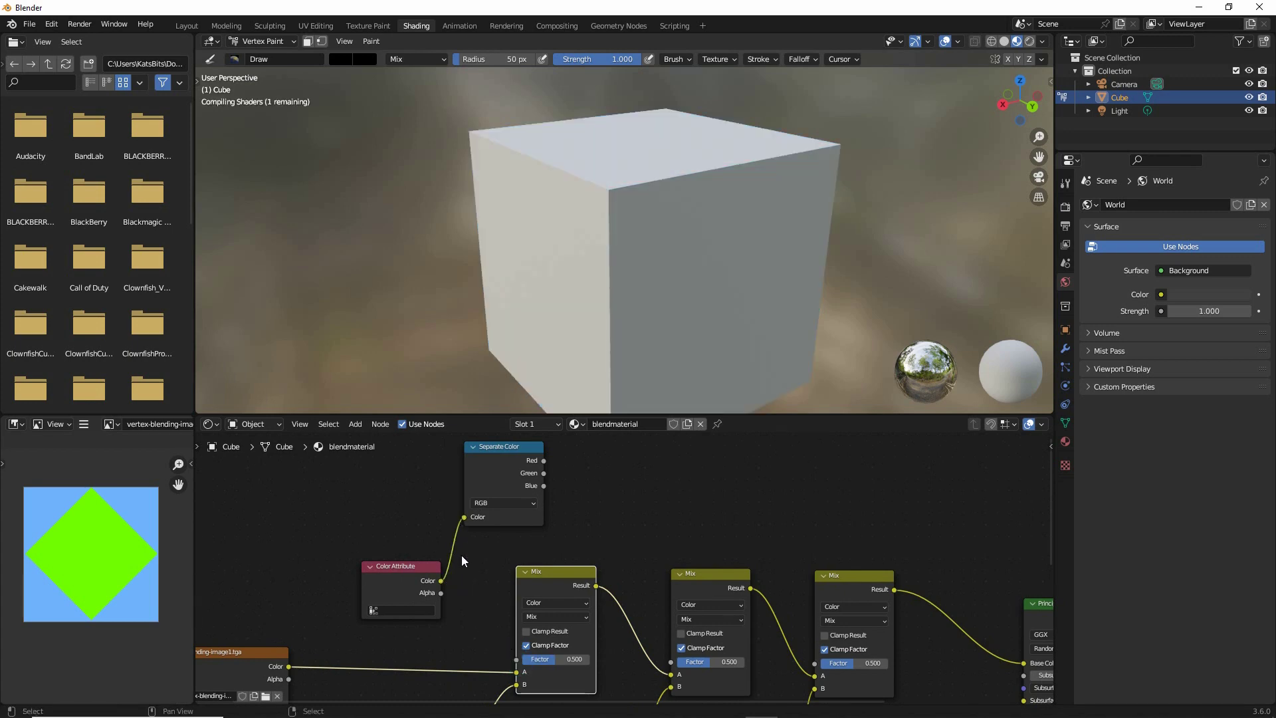
left_click_drag(398, 568, 309, 525)
left_click_drag(500, 452, 429, 464)
scroll(477, 552, "down", 3)
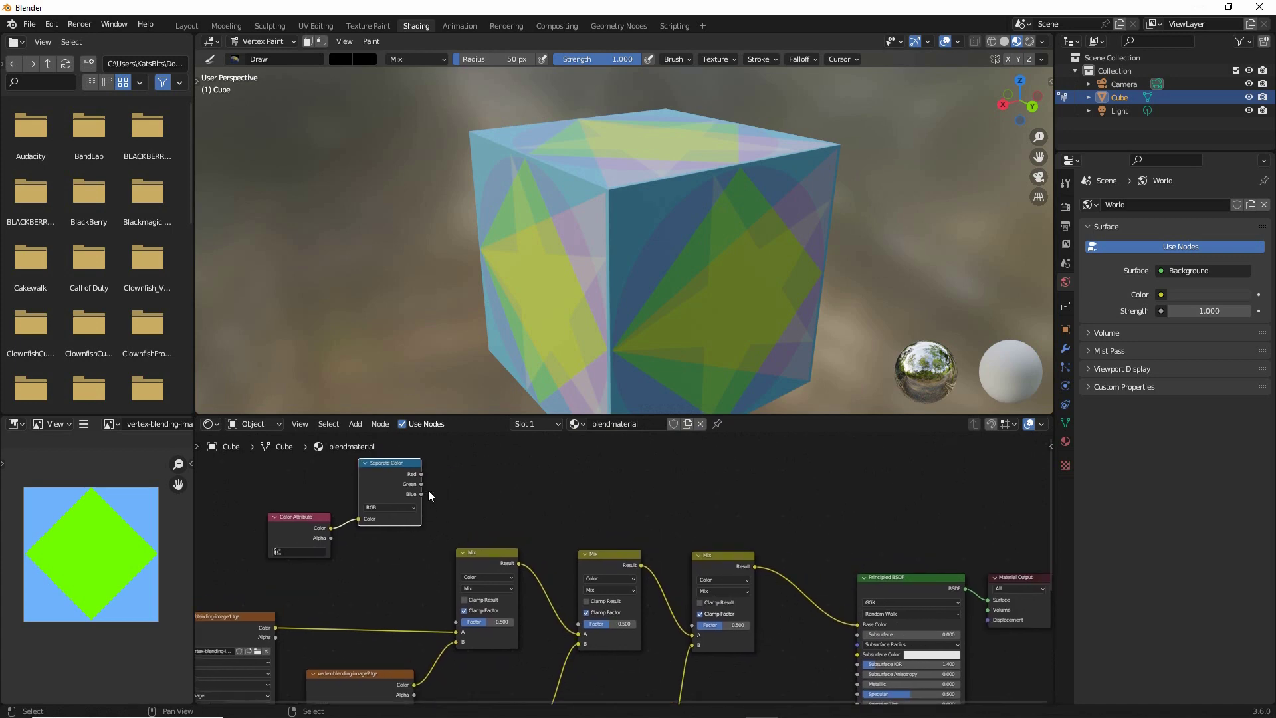
key("ctrl+2")
mouse_move(425, 463)
left_mouse_down()
mouse_move(448, 497)
mouse_move(418, 460)
left_mouse_up()
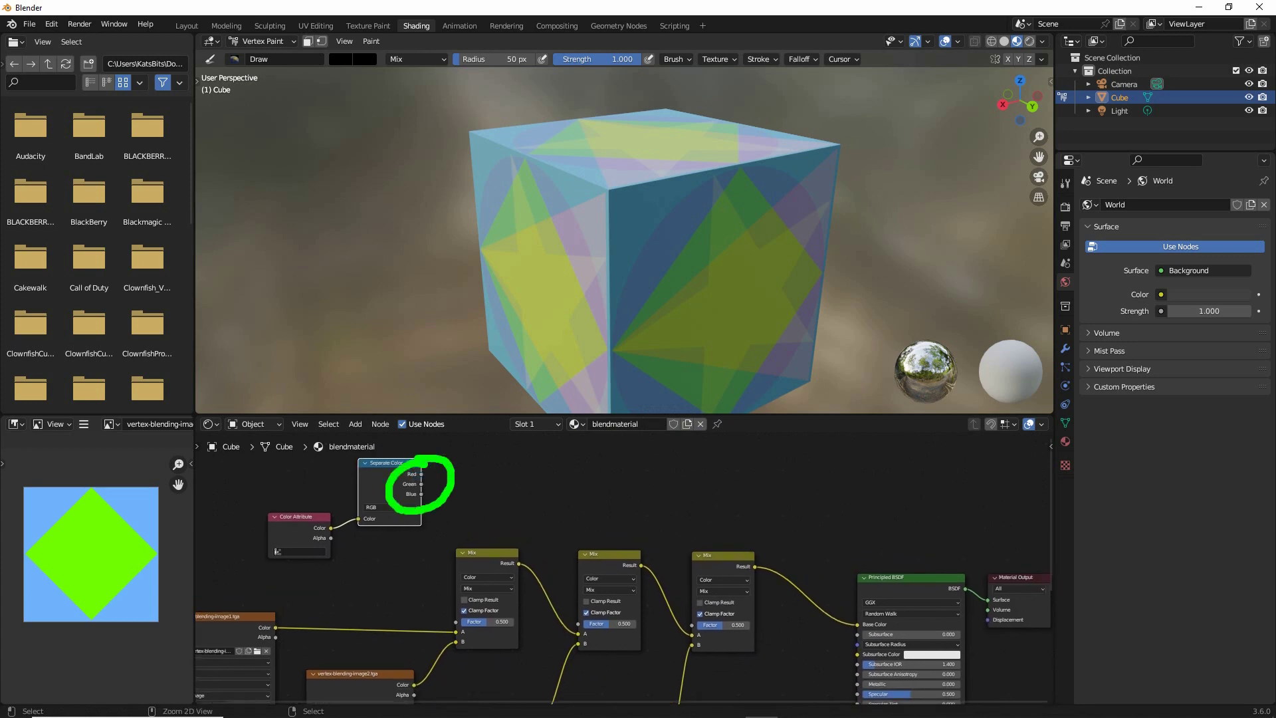
scroll(409, 522, "up", 3)
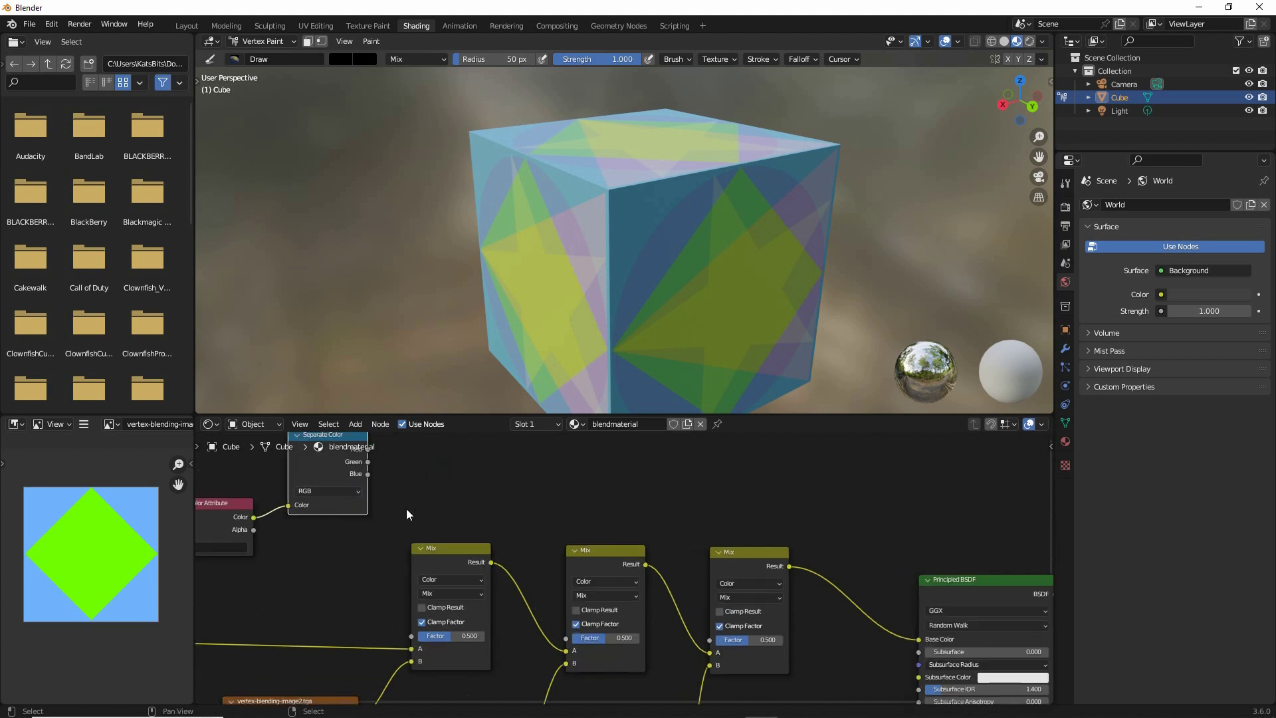
middle_click_drag(406, 533, 396, 561)
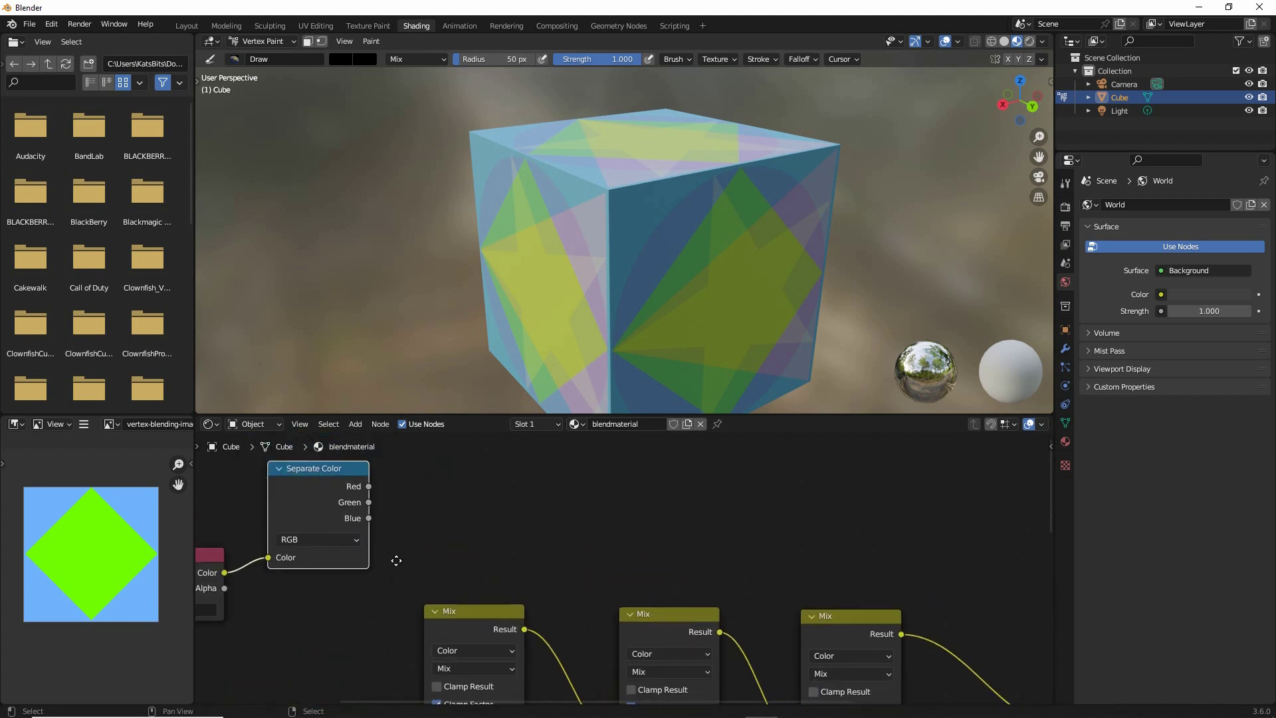
scroll(397, 560, "down", 4)
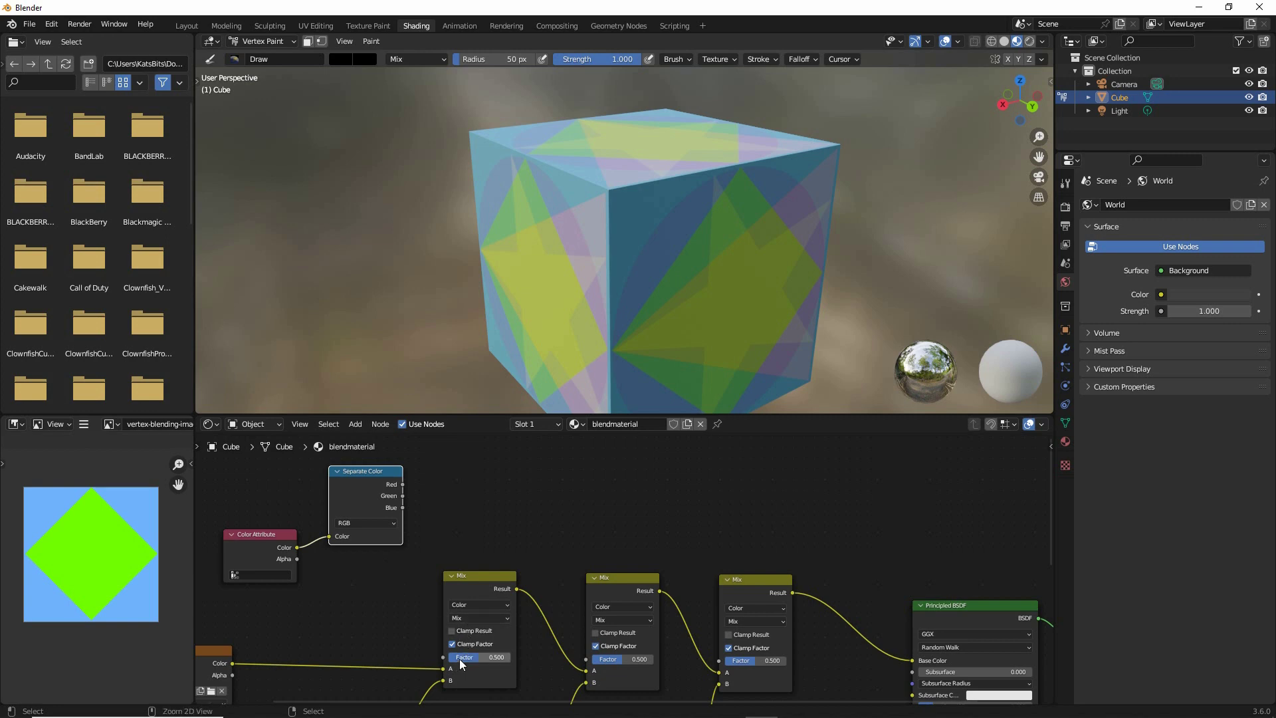
Mark the Factor inputs of the three Mix nodes with annotations.
key("ctrl+2")
left_click_drag(423, 657, 440, 657)
left_click_drag(559, 660, 582, 660)
left_click_drag(700, 660, 716, 660)
key("Escape")
Drive the first, second and third Mix Factors with Separate Color's Blue, Green and Red.
left_click_drag(403, 508, 443, 657)
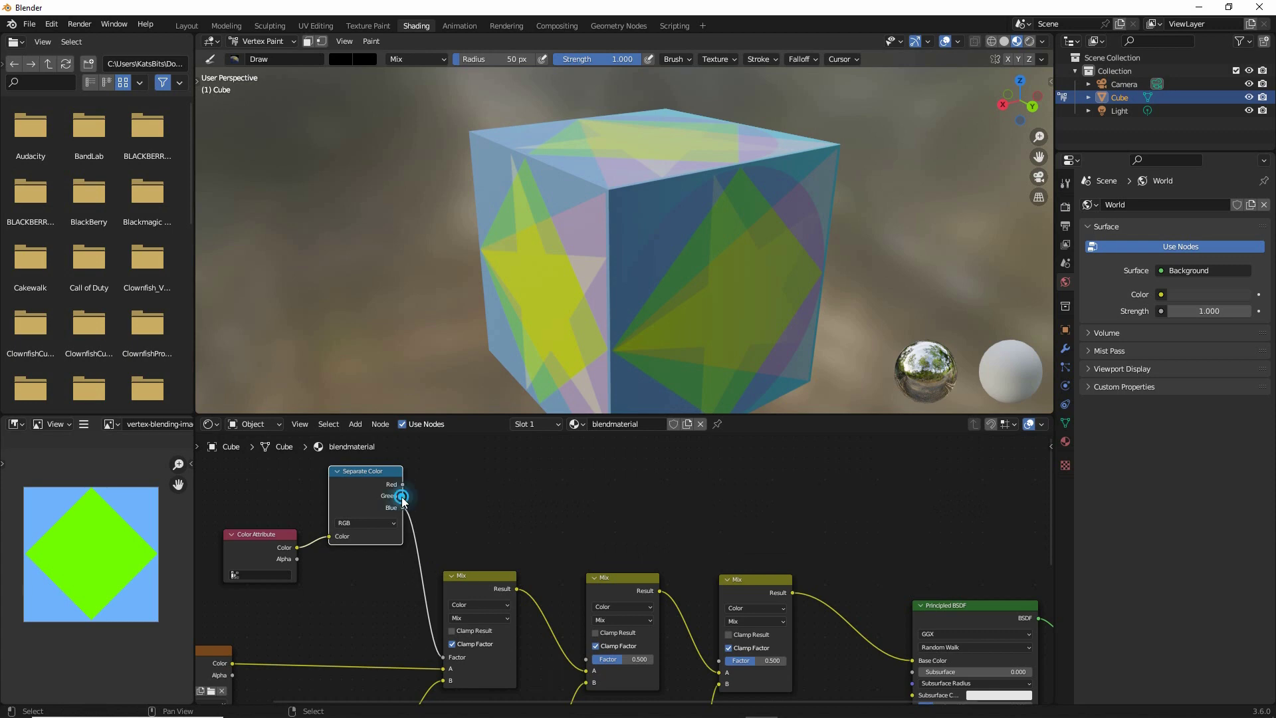
left_click_drag(403, 496, 585, 659)
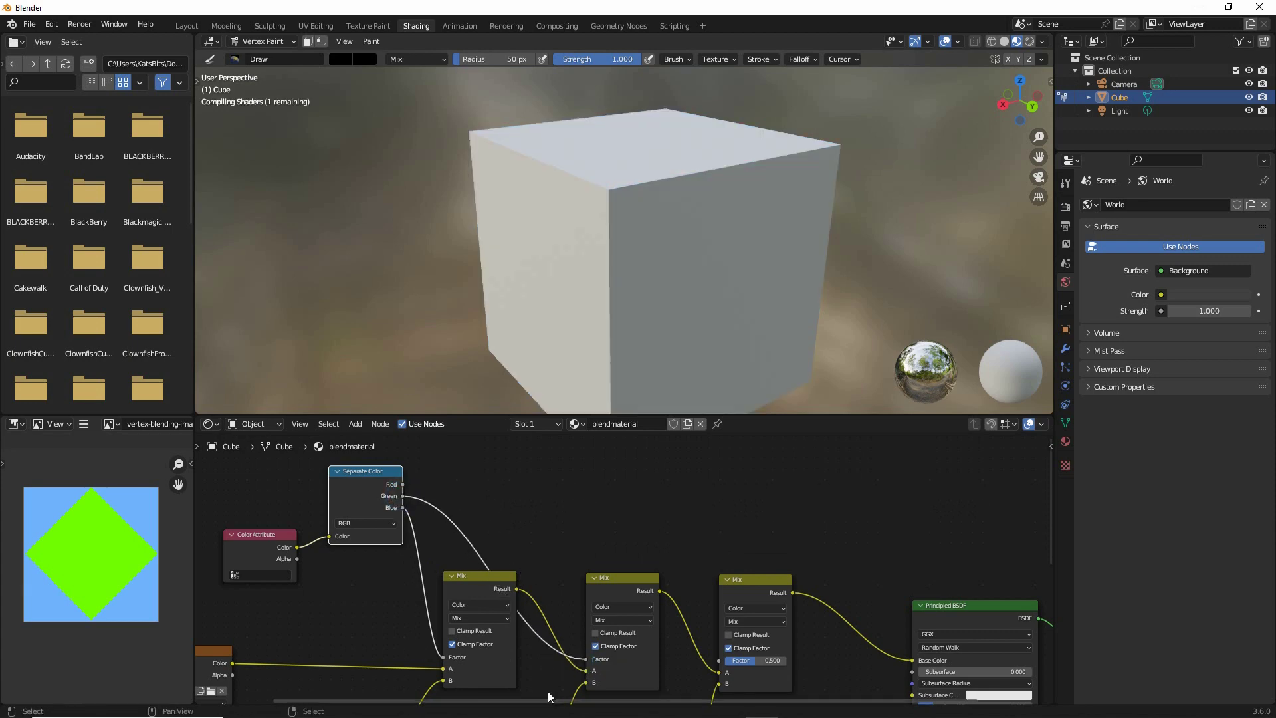
left_click_drag(402, 485, 719, 661)
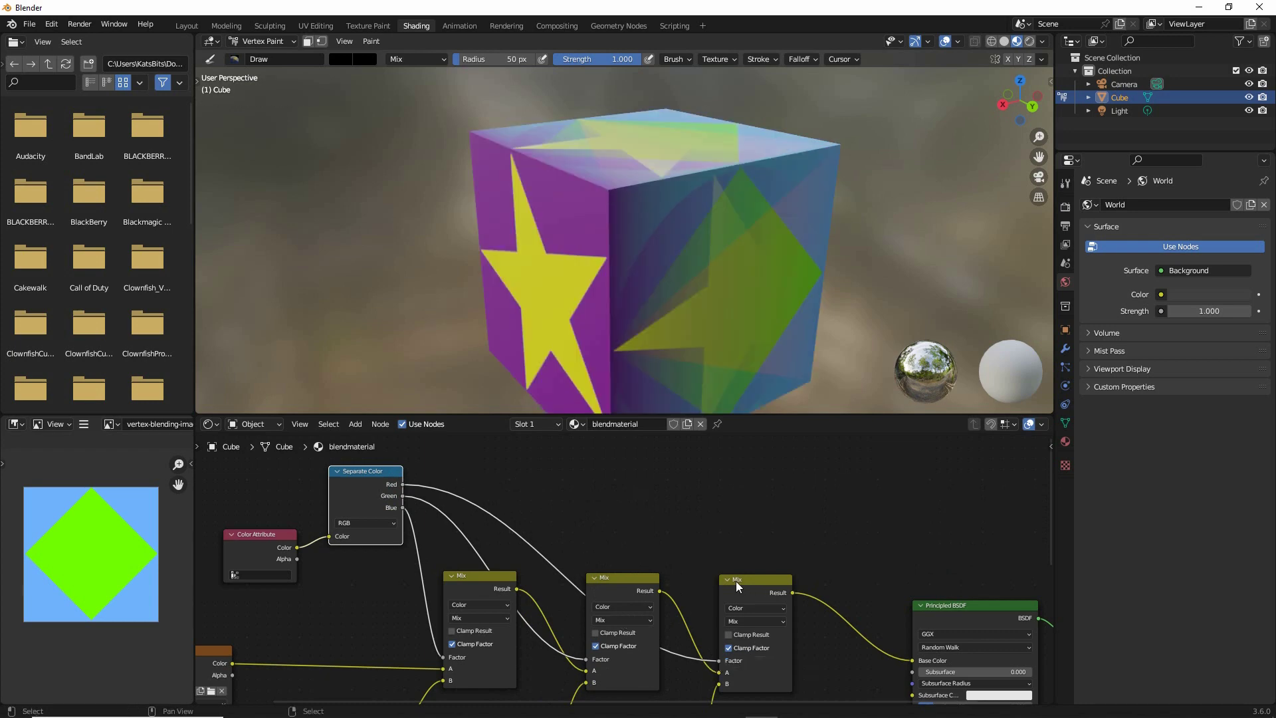
In the maximized node editor, stagger the three Mix nodes and realign the four image nodes.
key("ctrl+space")
key("Home")
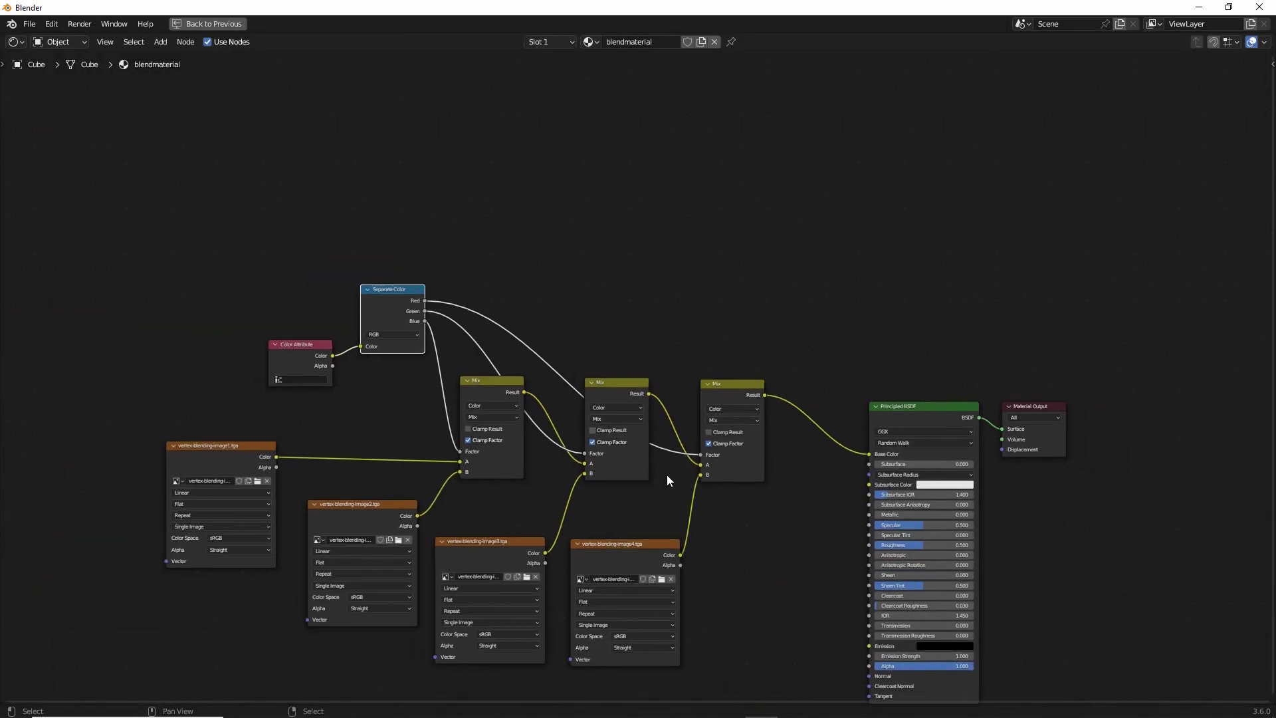
left_click_drag(731, 395, 738, 249)
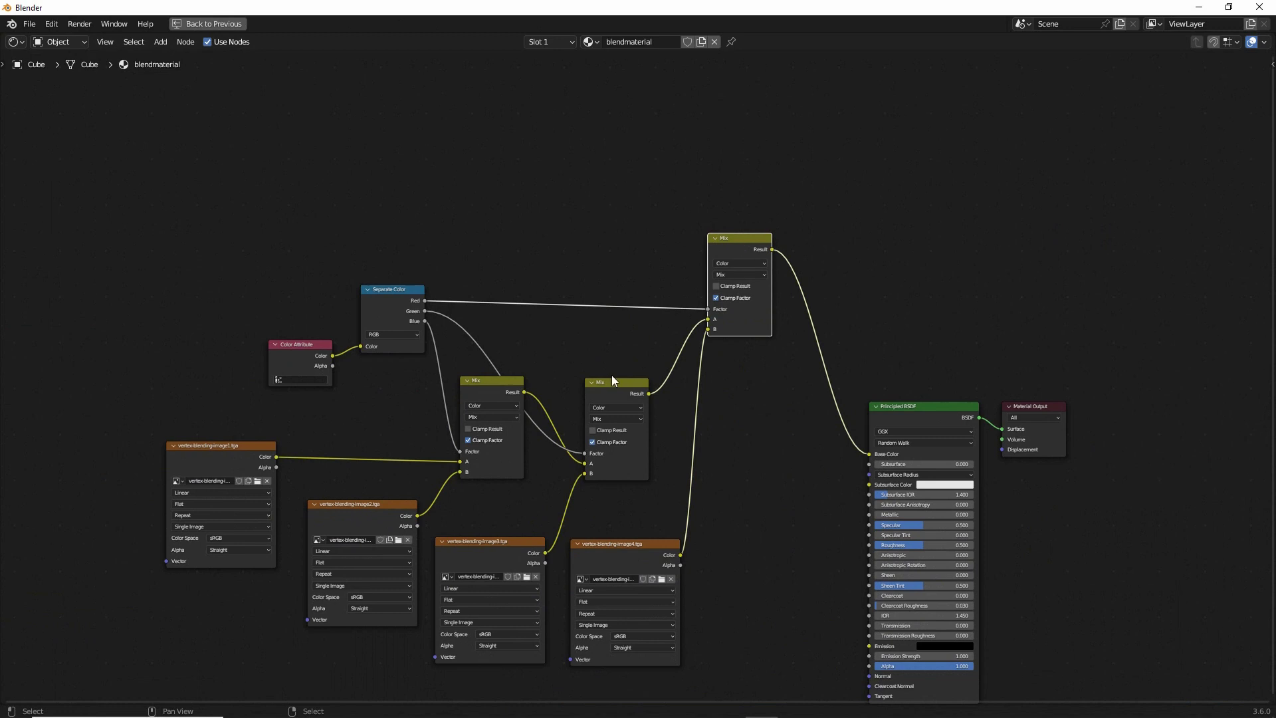
left_click_drag(621, 384, 622, 319)
left_click_drag(498, 388, 503, 403)
left_click_drag(373, 510, 361, 520)
left_click_drag(625, 554, 667, 475)
left_click_drag(501, 556, 518, 548)
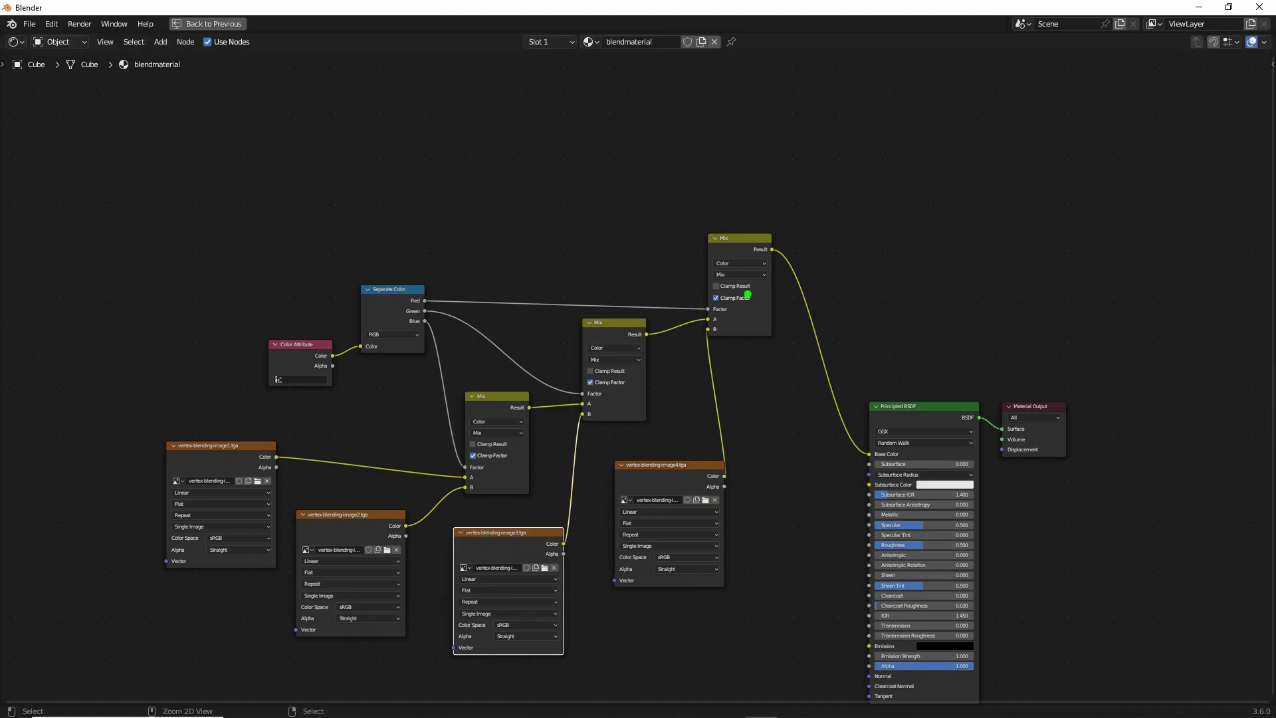
Annotate which images feed each Mix node, then return to the Shading layout.
left_click_drag(748, 294, 657, 534)
left_click_drag(608, 384, 507, 603)
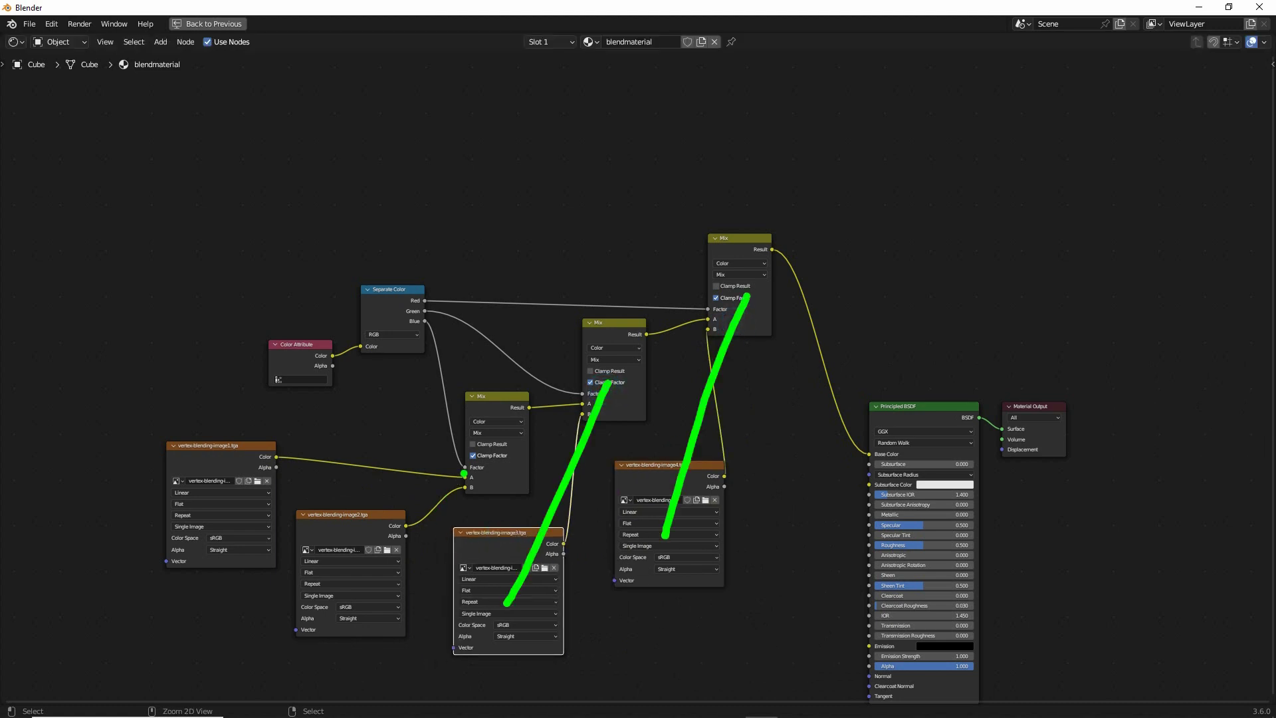
mouse_move(486, 450)
left_mouse_down()
mouse_move(348, 572)
mouse_move(249, 513)
left_mouse_up()
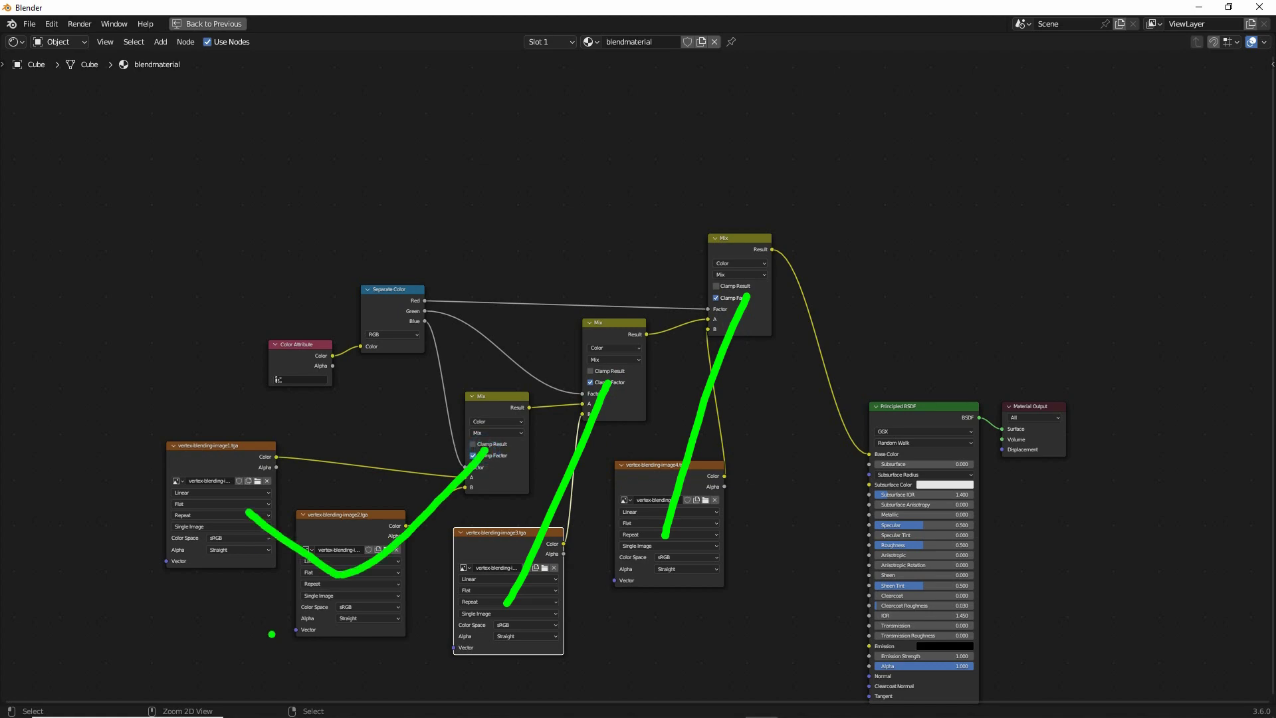
key("Escape")
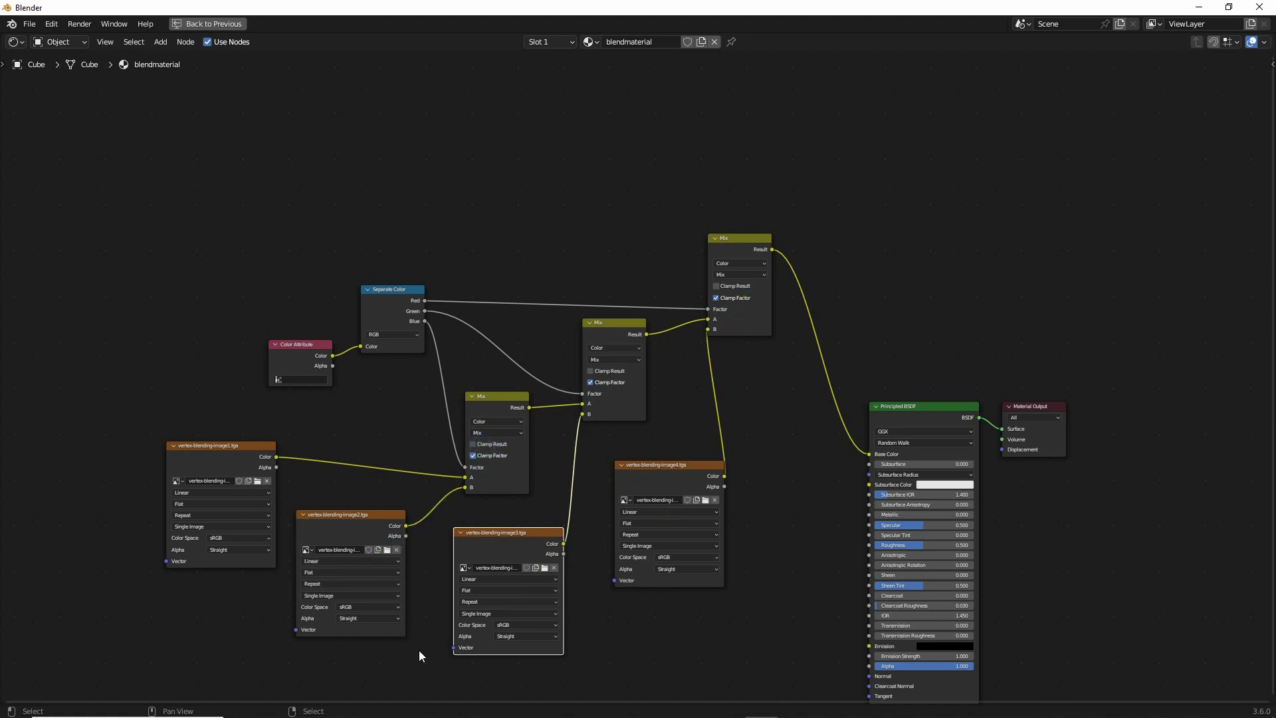
scroll(420, 652, "up", 3)
middle_click_drag(449, 665, 480, 548)
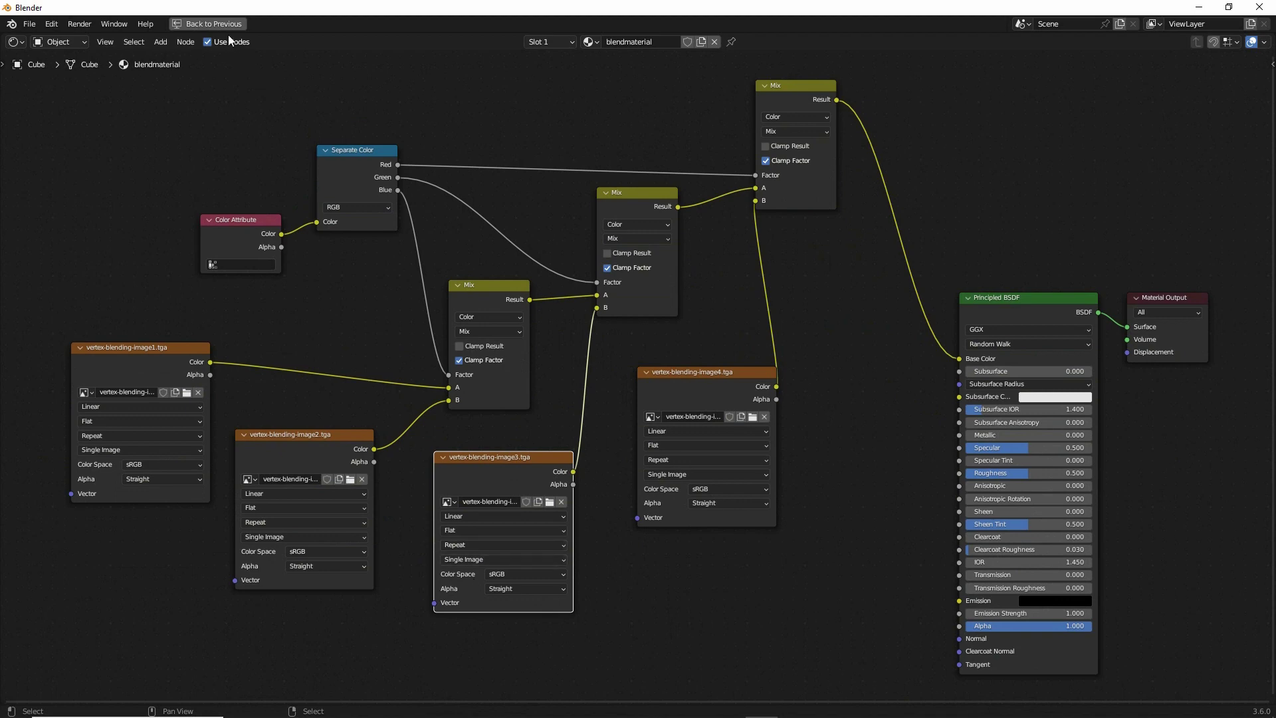
left_click(212, 24)
Orbit the cube to its star side and annotate its corners and the star.
scroll(476, 575, "up", 4)
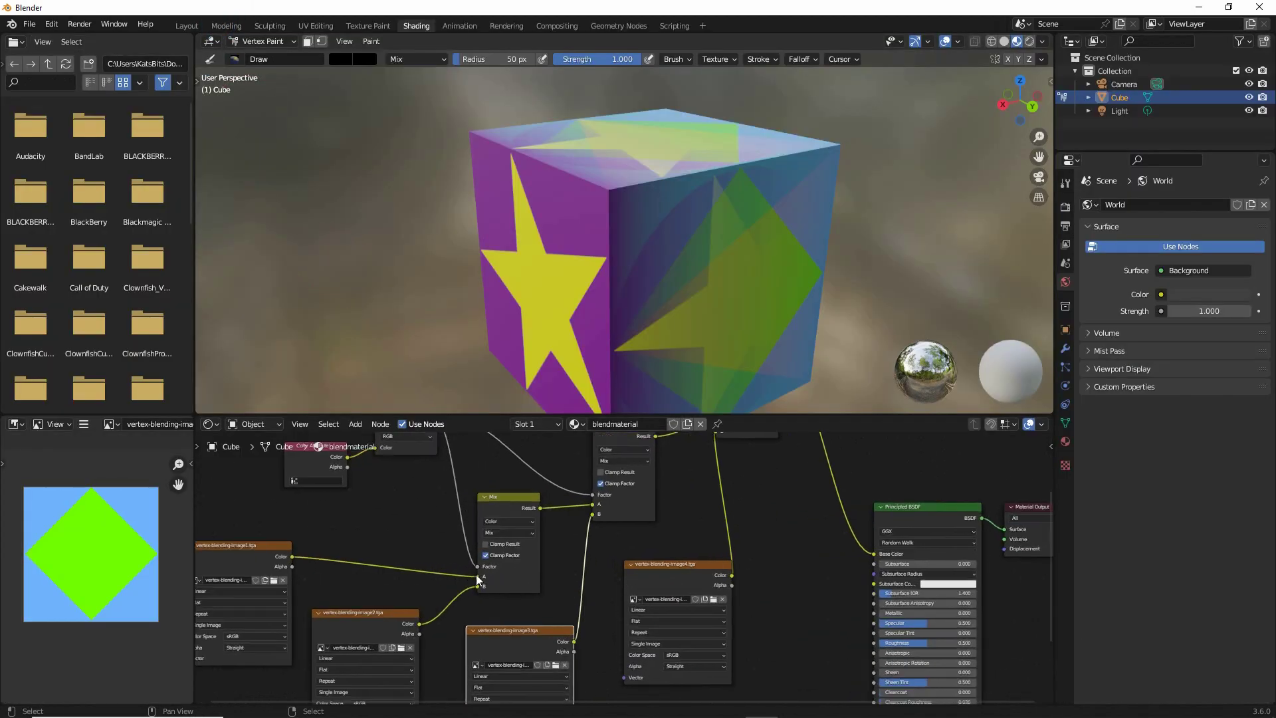
scroll(480, 539, "down", 1)
middle_click_drag(479, 540, 479, 592)
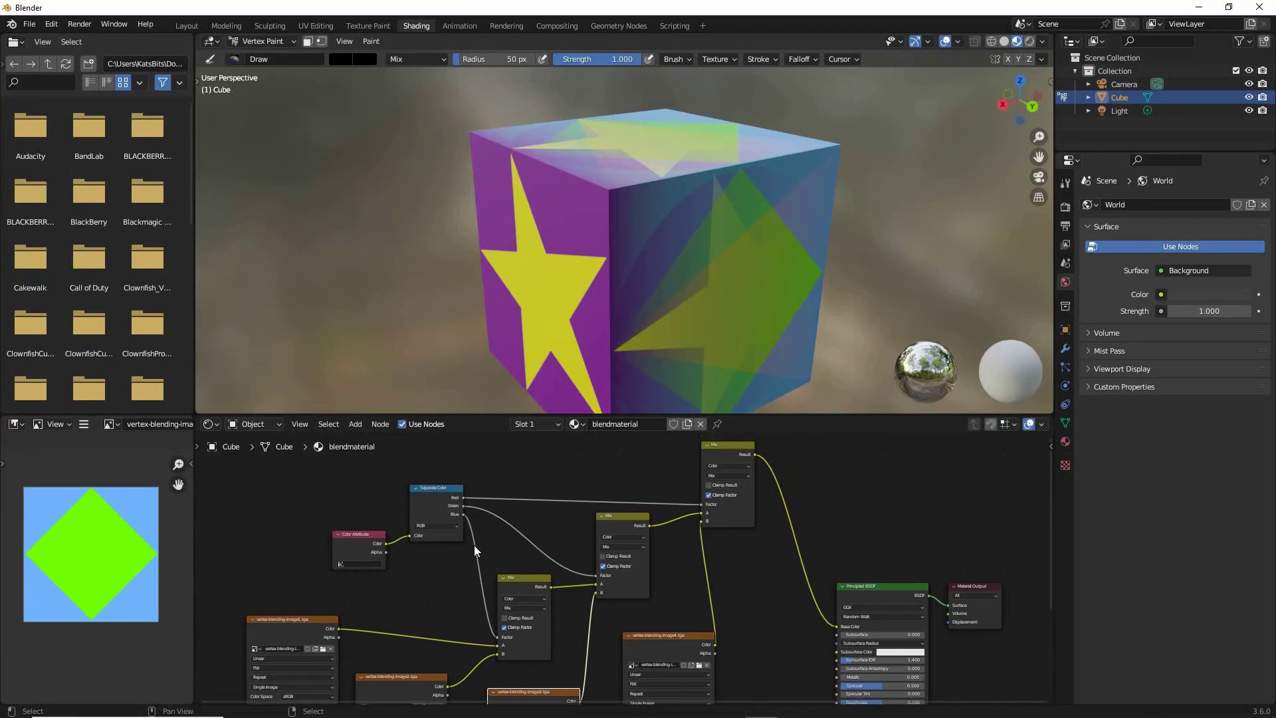
middle_click_drag(519, 266, 678, 266)
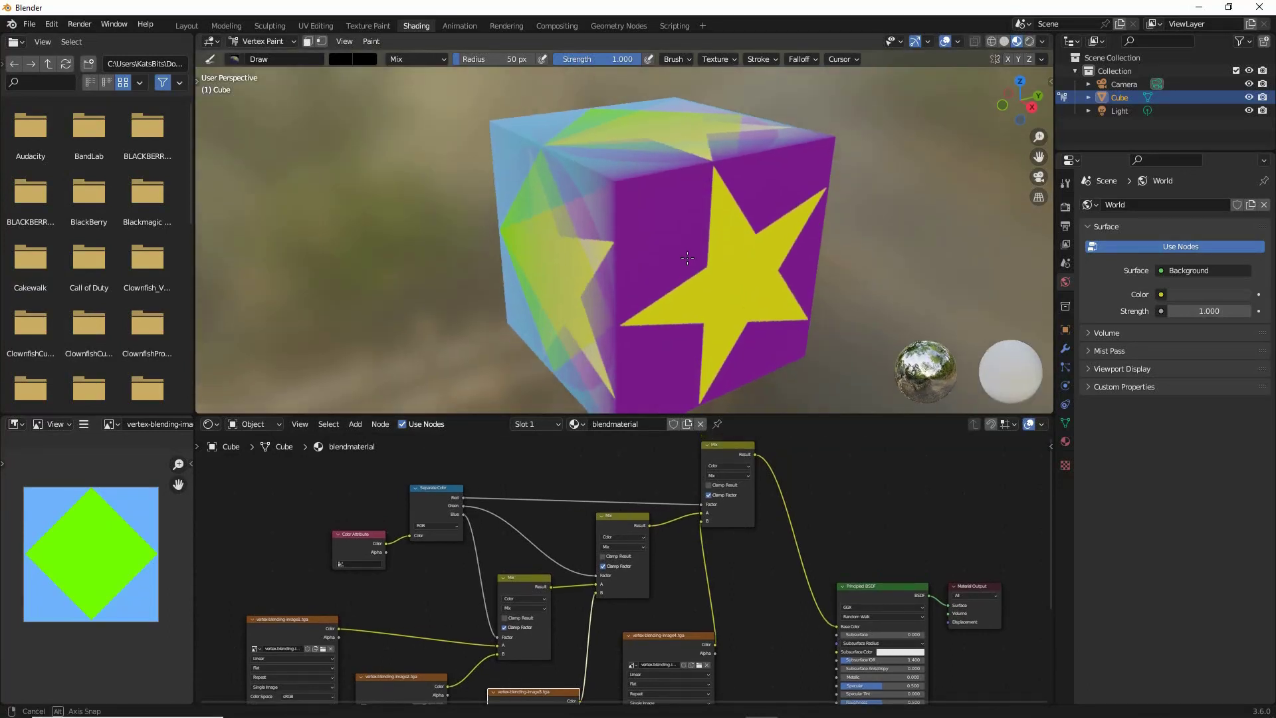
left_click_drag(612, 166, 625, 183)
mouse_move(831, 141)
left_mouse_down()
mouse_move(822, 128)
mouse_move(804, 186)
left_mouse_up()
left_click_drag(808, 336, 809, 330)
left_click_drag(616, 417, 618, 399)
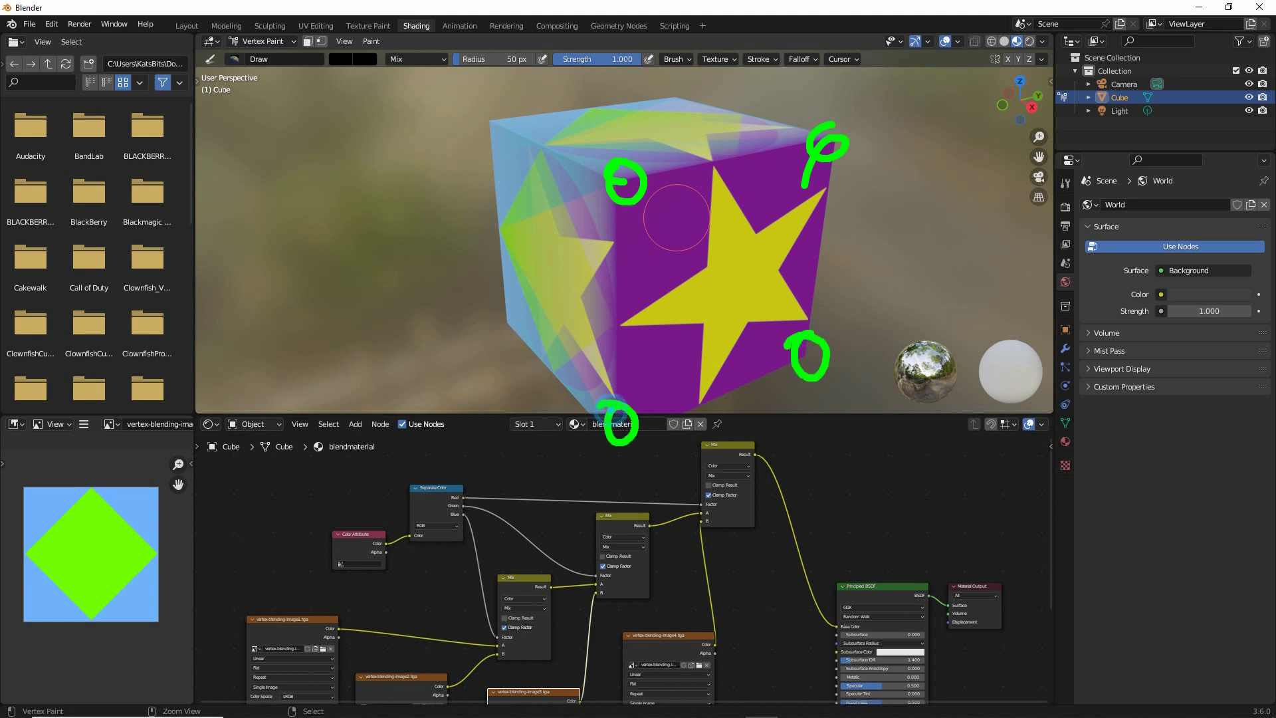
mouse_move(689, 235)
left_mouse_down()
mouse_move(746, 247)
mouse_move(771, 315)
left_mouse_up()
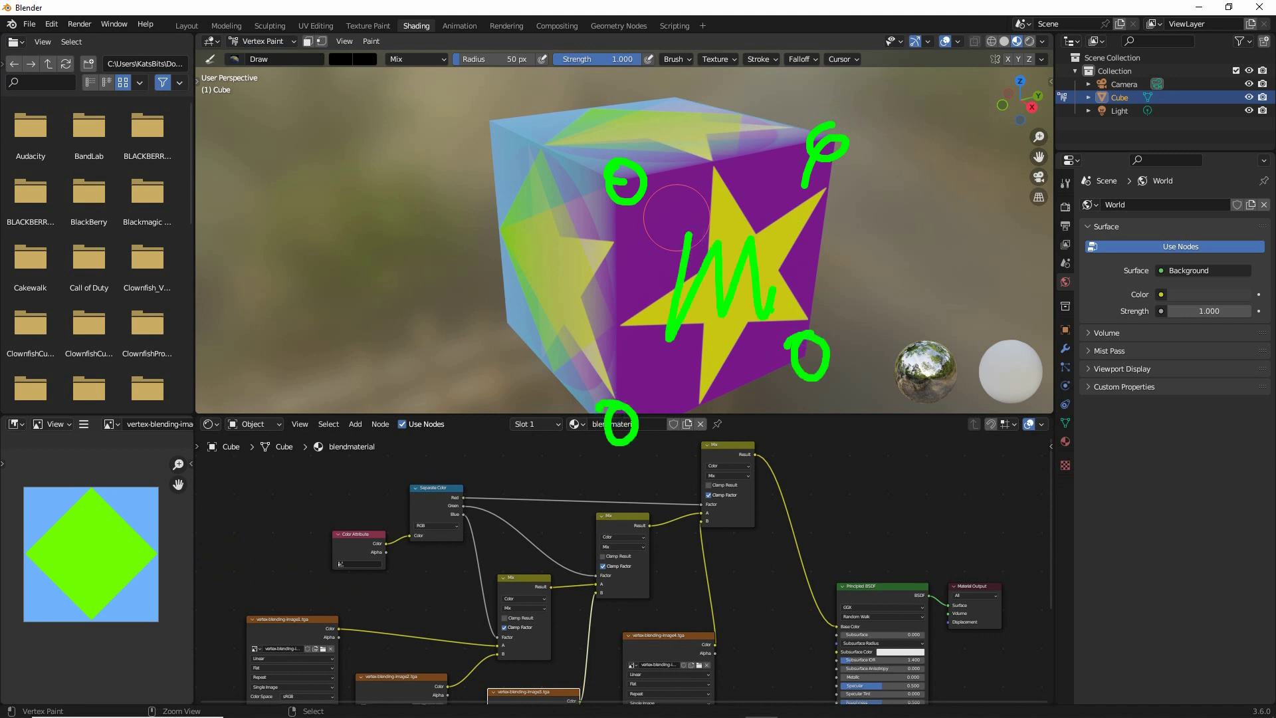
key("Escape")
Mark the first image texture node with a green annotation, then erase it.
middle_click_drag(356, 626, 370, 529)
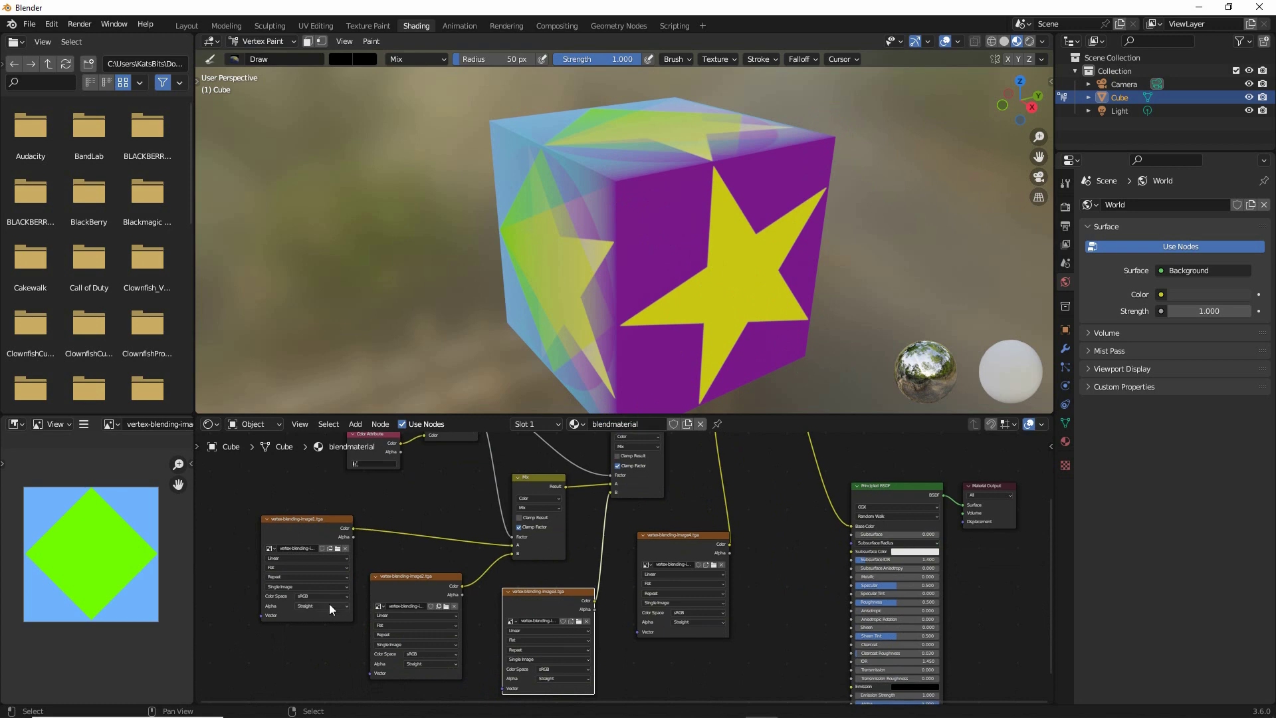
key("ctrl+2")
left_click_drag(286, 569, 426, 642)
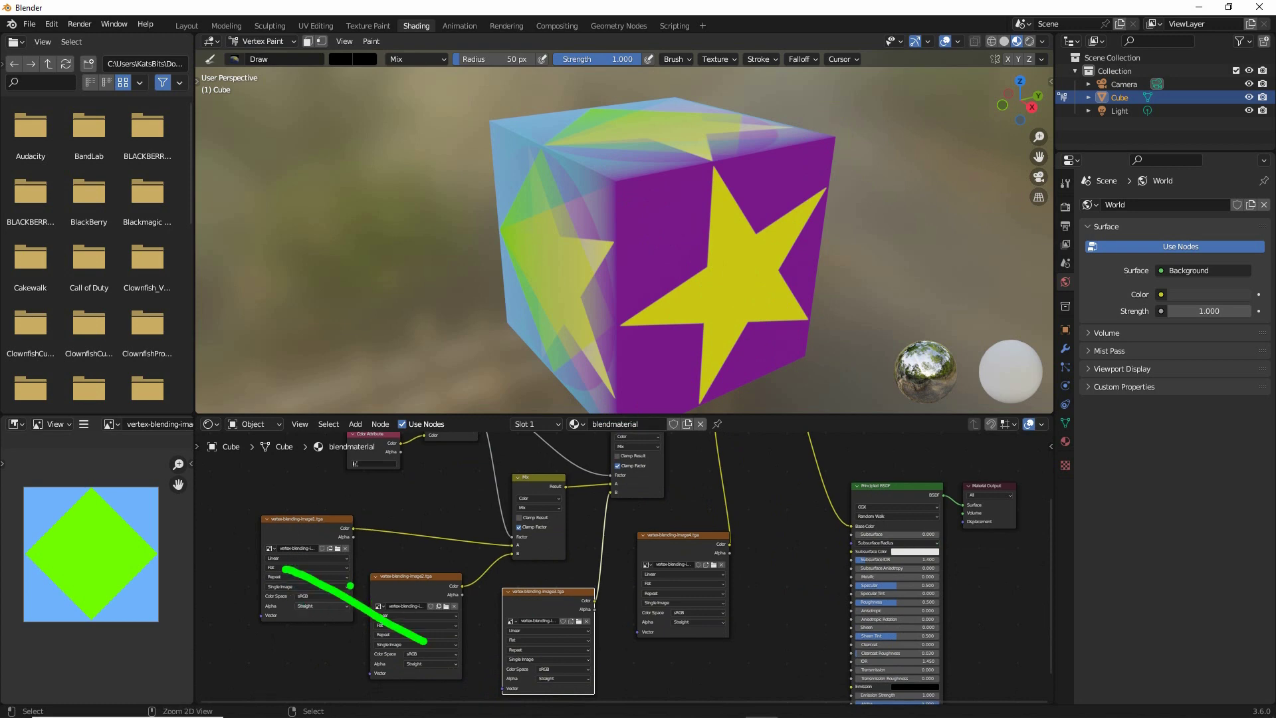
key("Escape")
Switch to the Layout workspace and set the brush colour to pure blue (0, 0, 1).
left_click(188, 25)
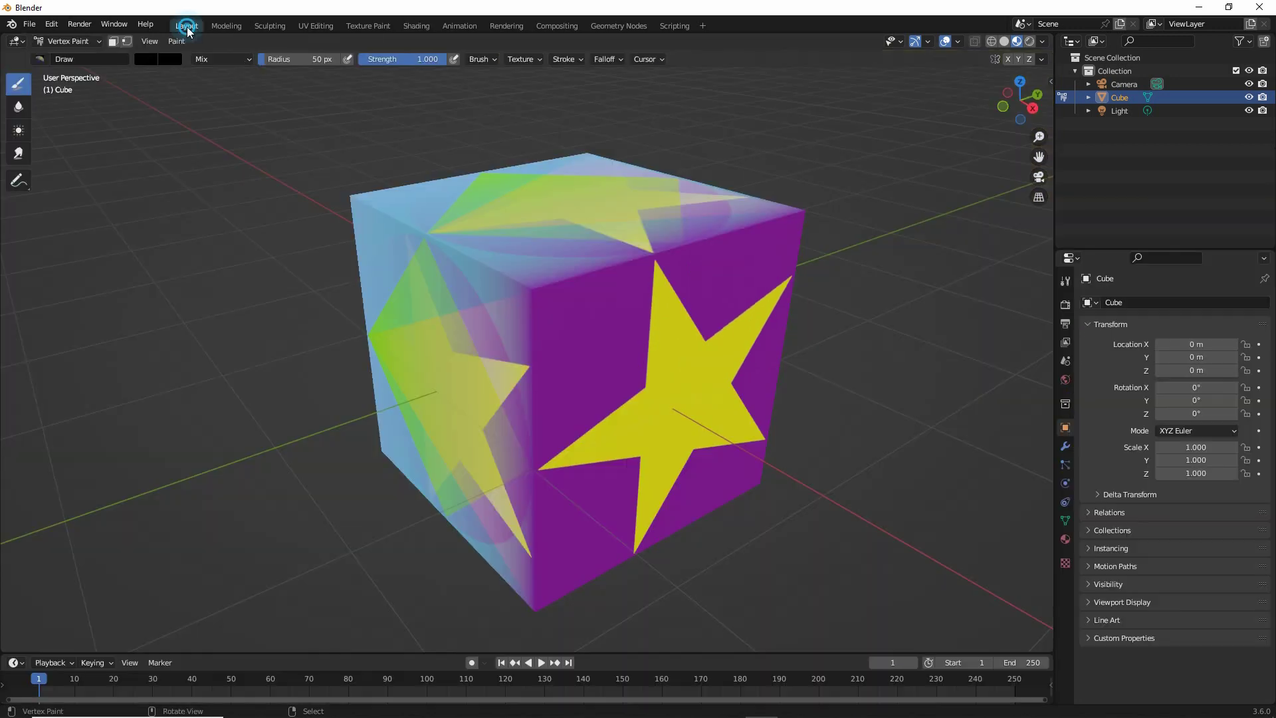
middle_click_drag(422, 422, 576, 422)
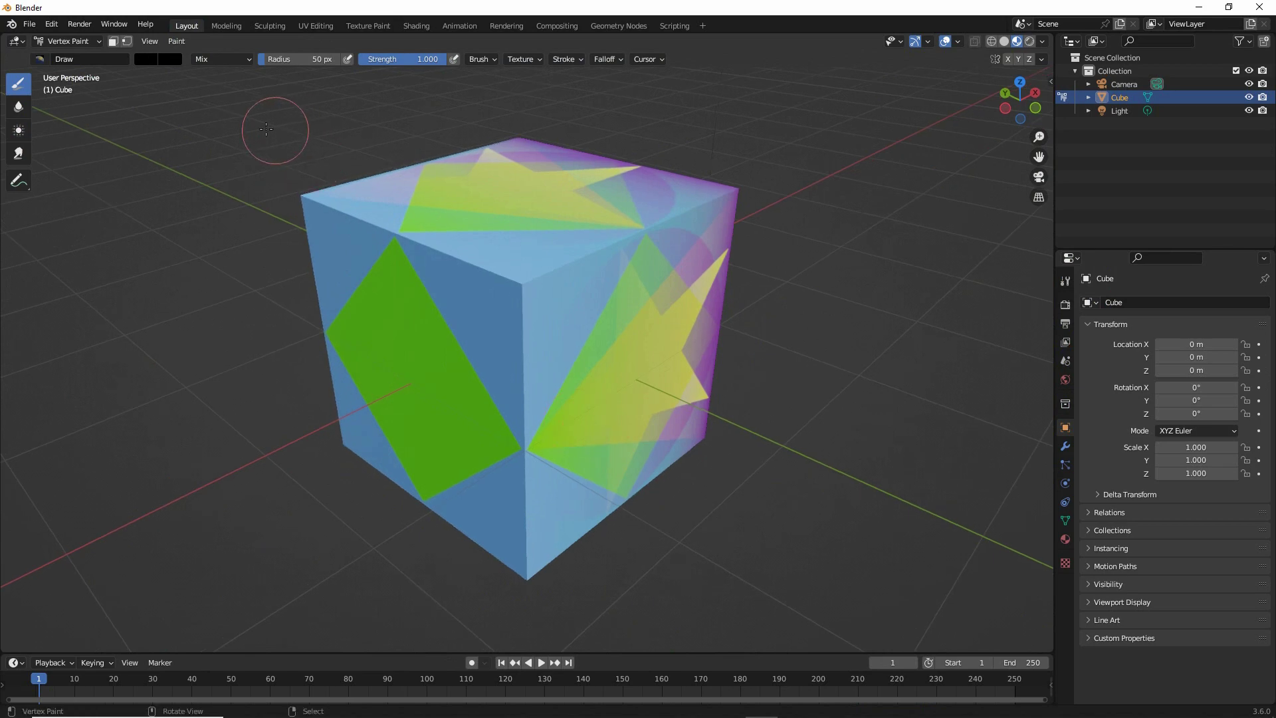
left_click(141, 62)
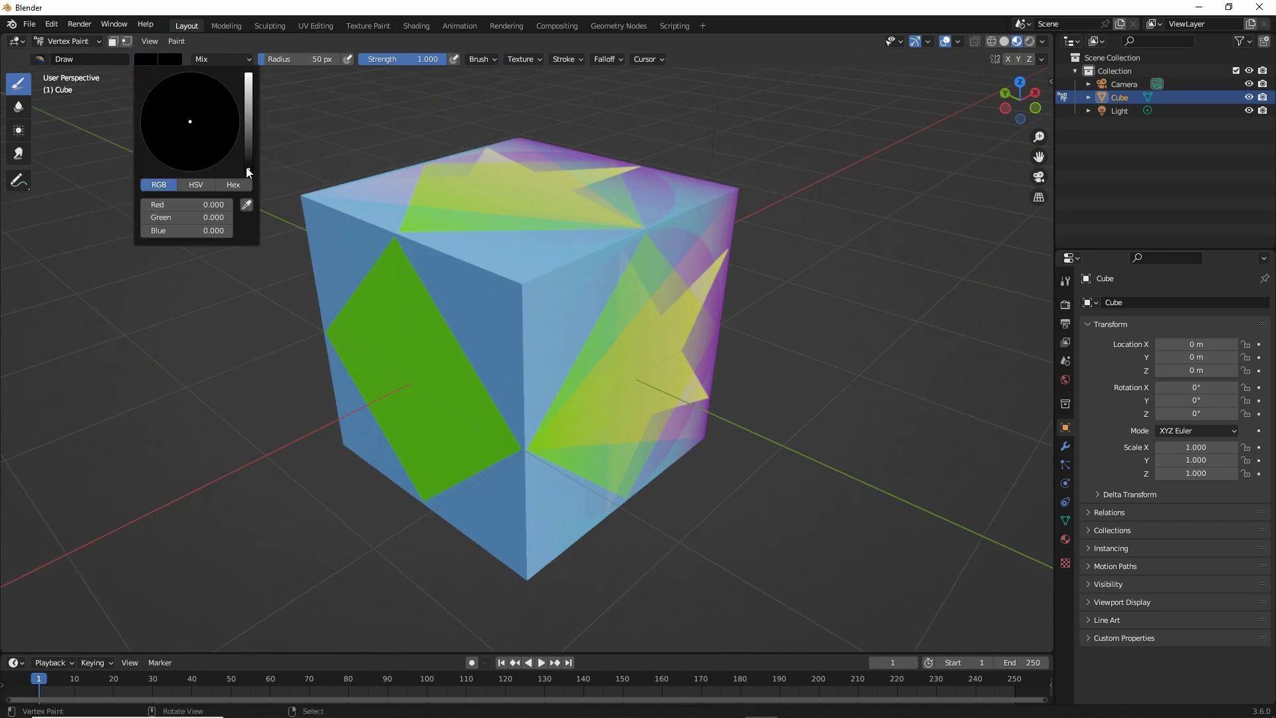
left_click_drag(249, 168, 250, 89)
mouse_move(218, 204)
left_mouse_down()
mouse_move(146, 205)
mouse_move(143, 219)
left_mouse_up()
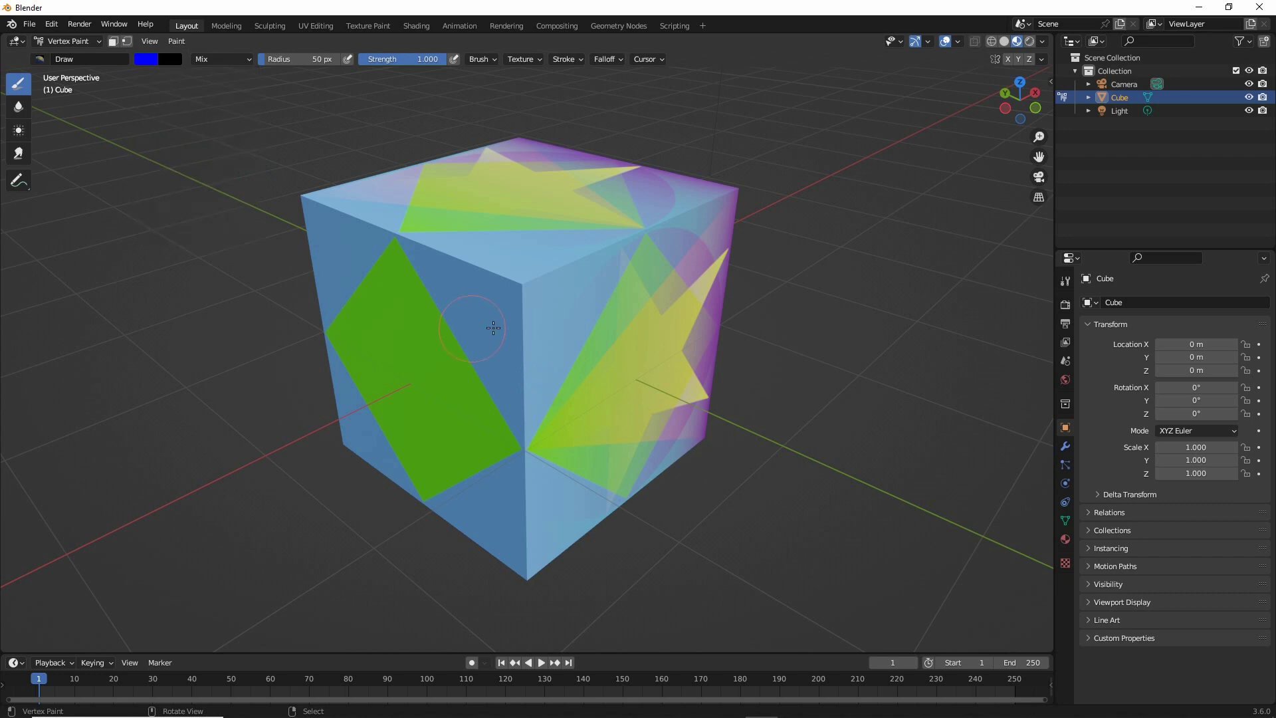
Paint blue onto the cube's top front corner and orbit to inspect the change.
left_click(534, 267)
middle_click_drag(510, 286, 513, 278)
middle_click_drag(500, 349, 838, 412)
Set the brush colour to pure red and paint it onto the cube's front corner.
left_click(143, 59)
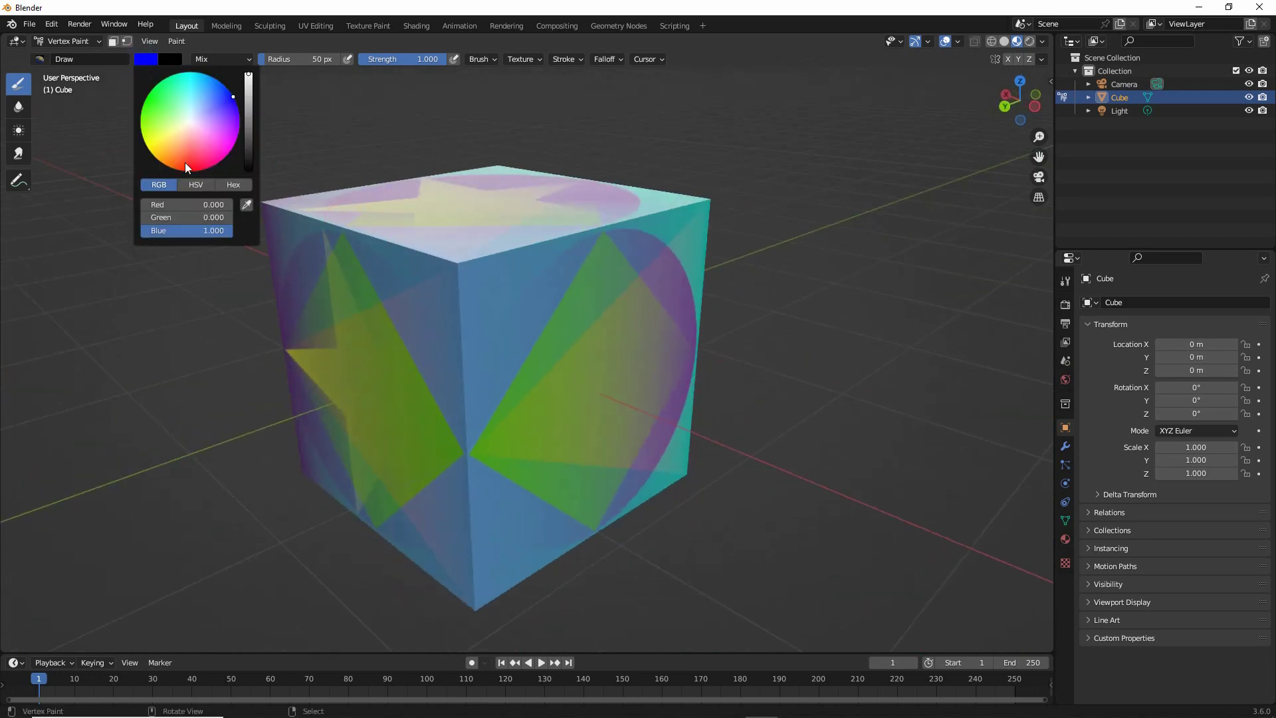
mouse_move(194, 203)
left_mouse_down()
mouse_move(269, 205)
mouse_move(137, 233)
left_mouse_up()
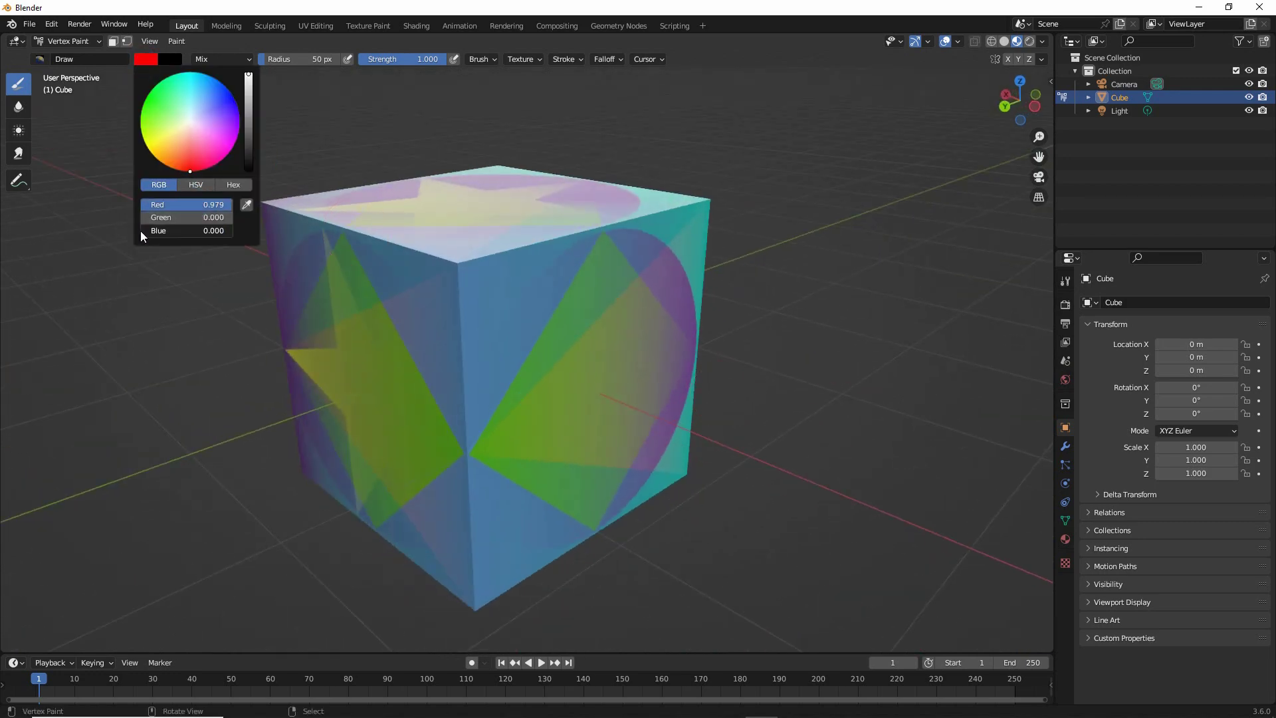
left_click_drag(206, 202, 252, 204)
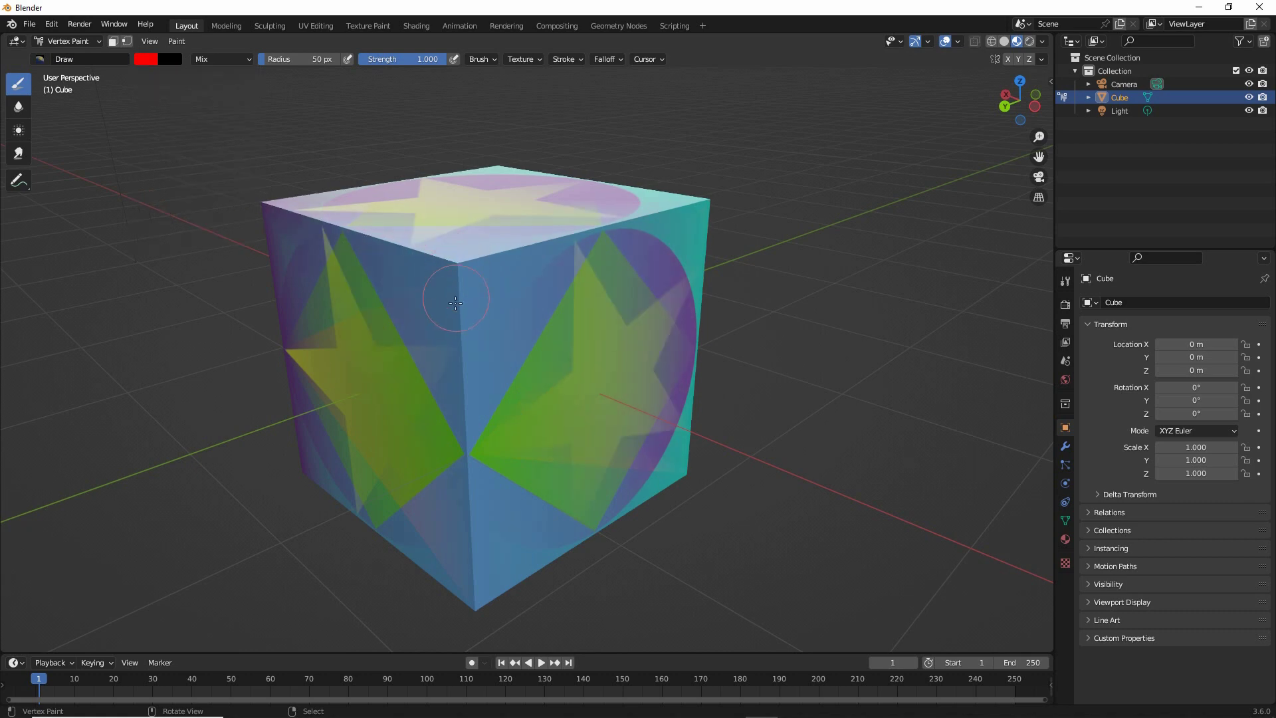
middle_click_drag(496, 387, 470, 362)
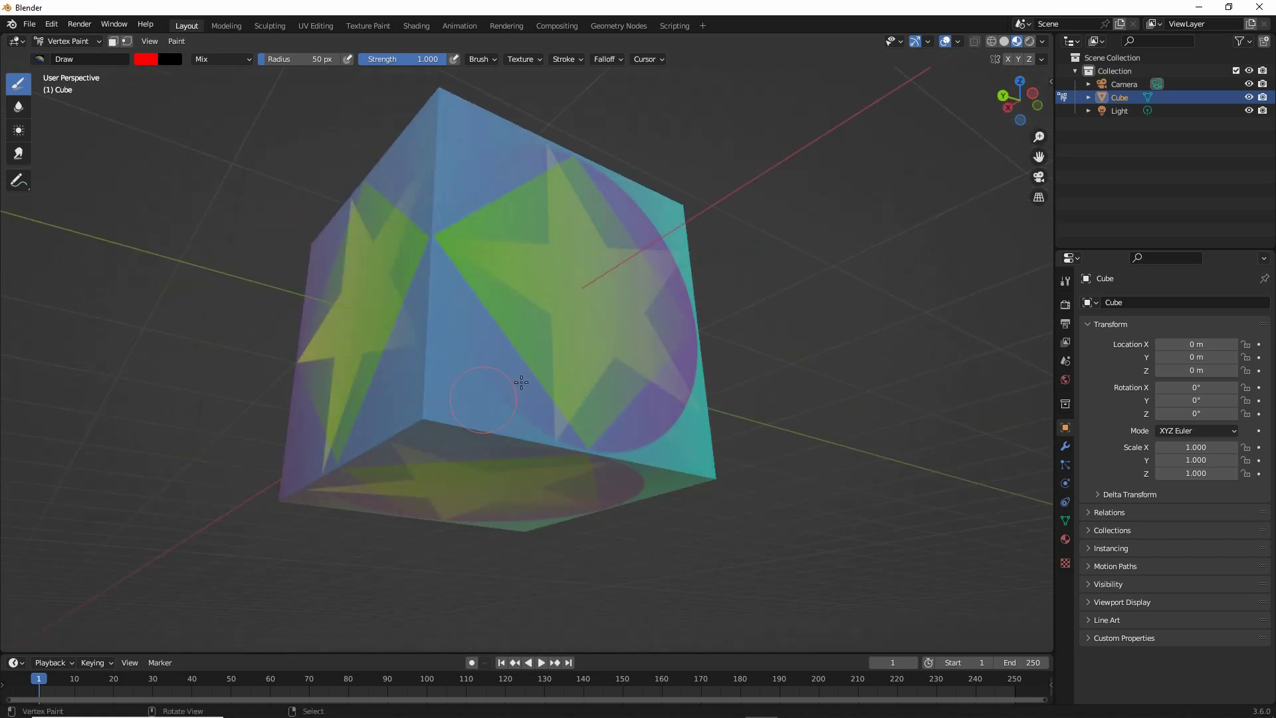
mouse_move(439, 415)
middle_mouse_down()
mouse_move(441, 364)
mouse_move(528, 351)
middle_mouse_up()
left_click_drag(514, 298, 511, 294)
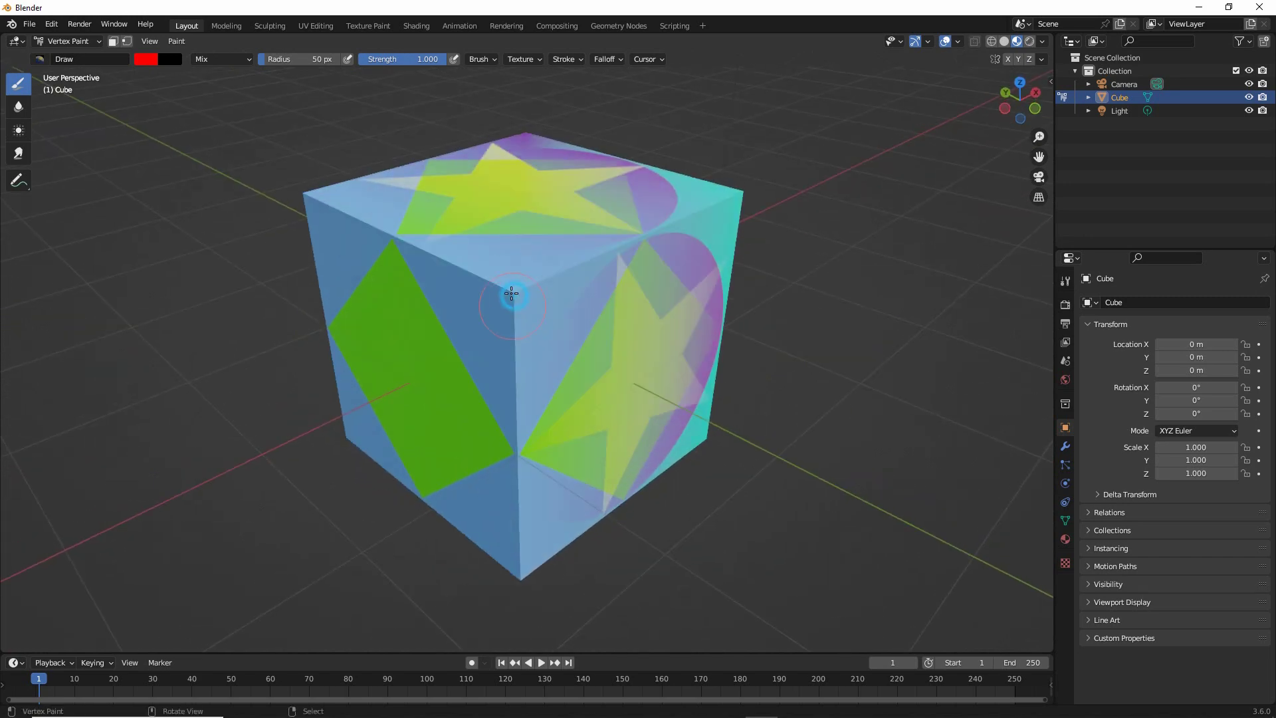
middle_click_drag(492, 367, 555, 381)
Switch the brush colour to pure green and paint more corners, revealing other textures.
left_click(142, 58)
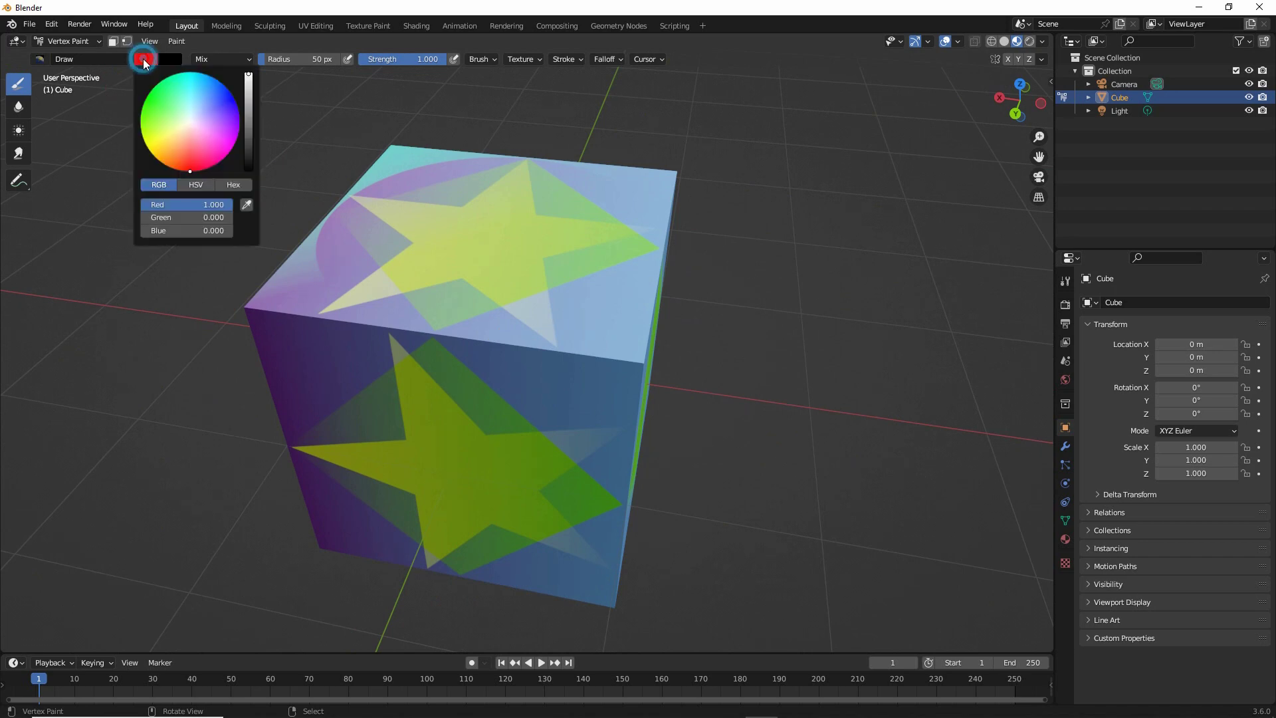
mouse_move(225, 205)
left_mouse_down()
mouse_move(142, 205)
mouse_move(233, 217)
left_mouse_up()
middle_click_drag(504, 361, 561, 368)
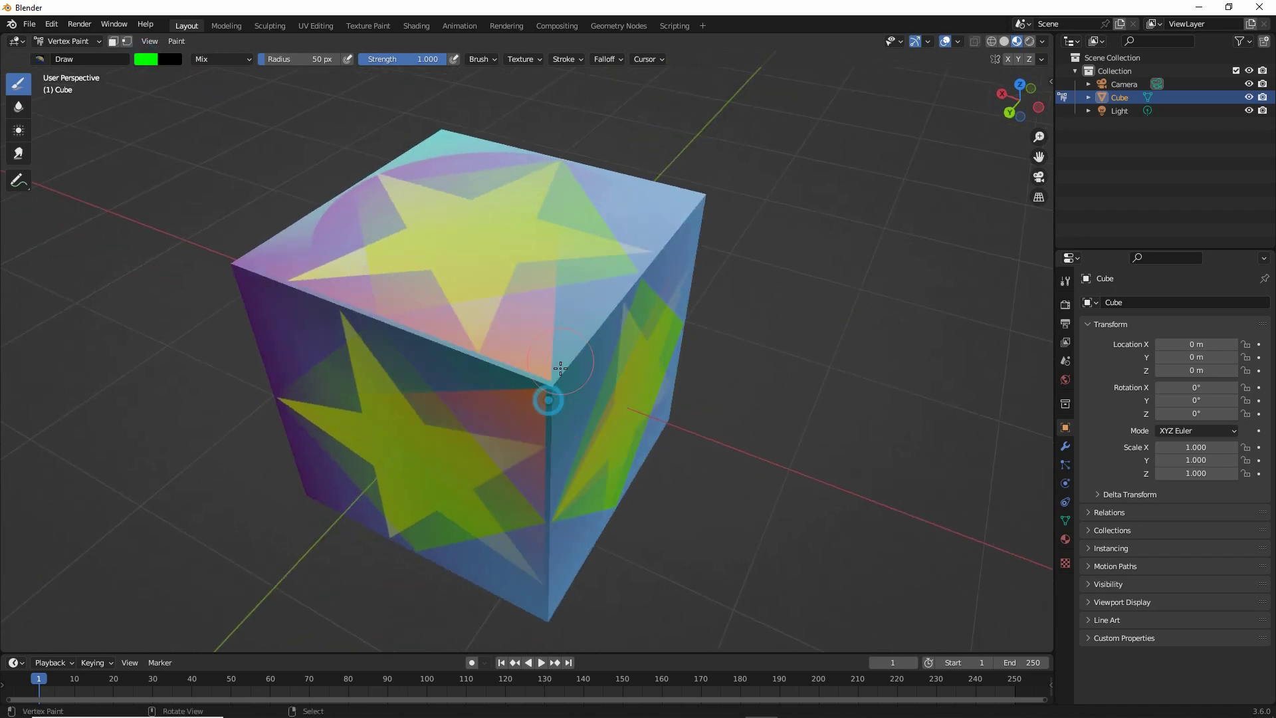
middle_click_drag(548, 411, 525, 309)
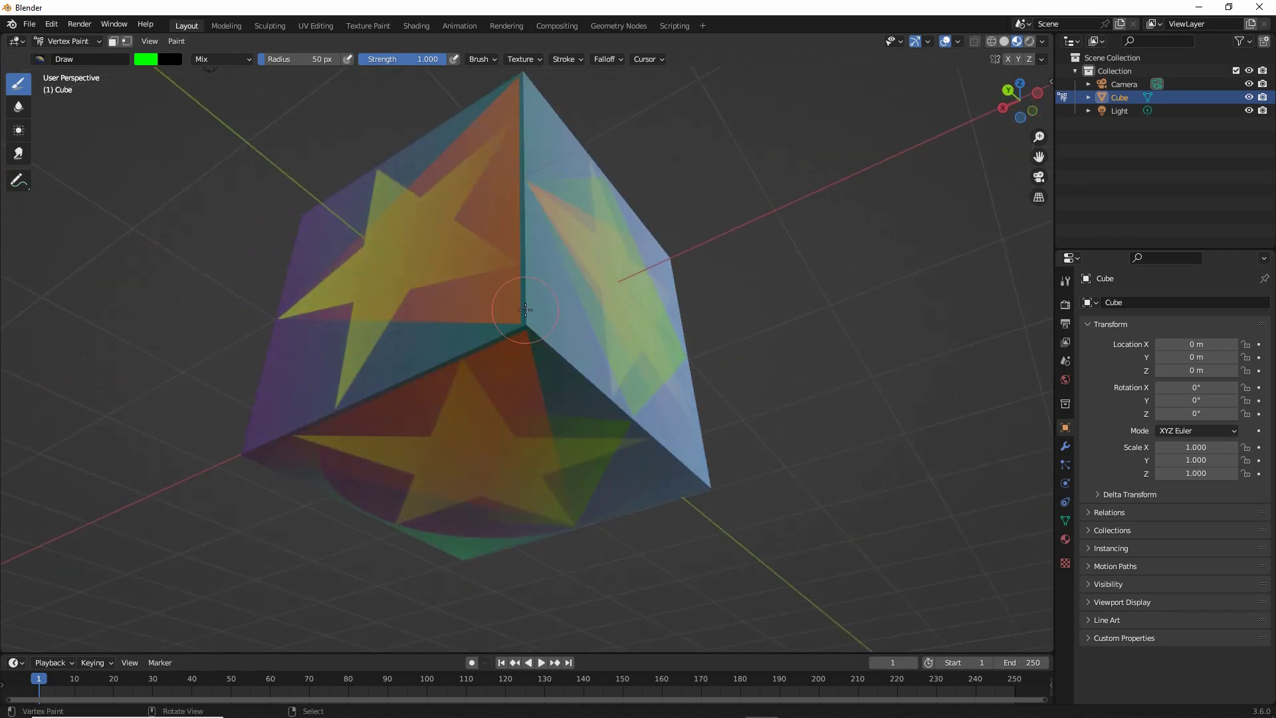
mouse_move(507, 359)
middle_mouse_down()
mouse_move(418, 381)
mouse_move(541, 379)
mouse_move(593, 465)
middle_mouse_up()
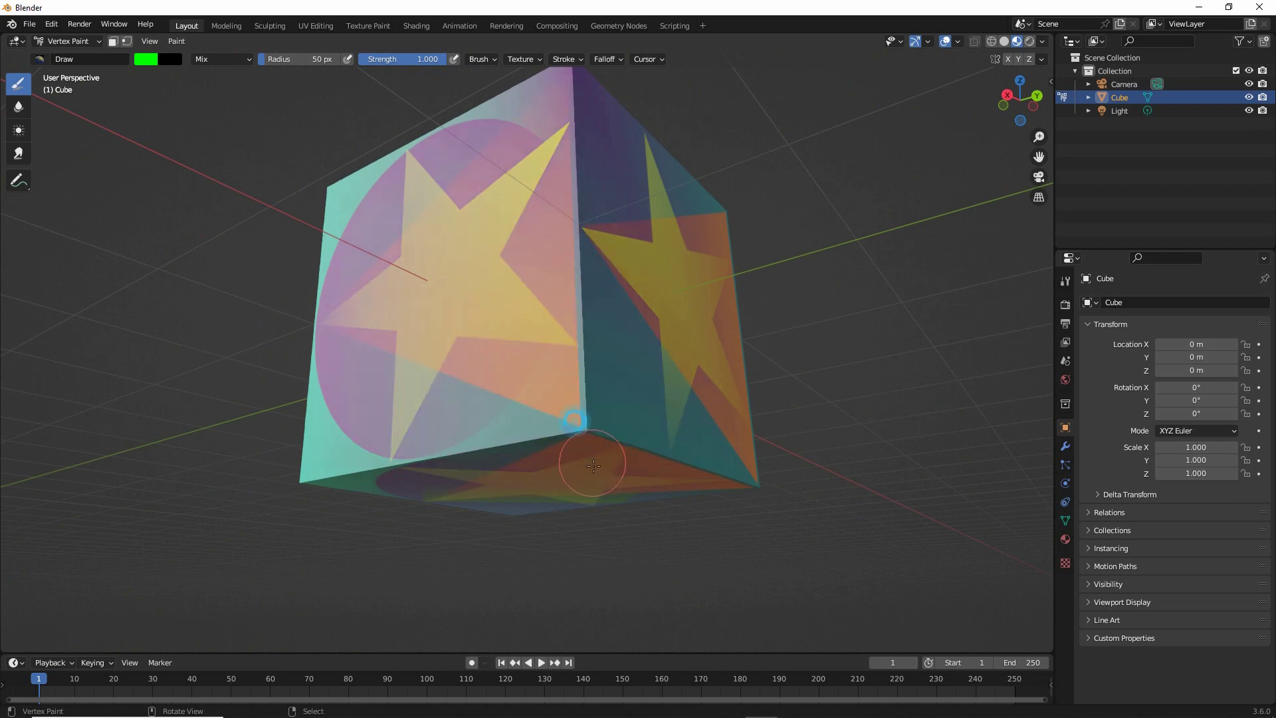
middle_click_drag(581, 420, 557, 308)
mouse_move(791, 336)
middle_mouse_down()
mouse_move(294, 336)
mouse_move(447, 336)
mouse_move(497, 385)
mouse_move(652, 348)
mouse_move(606, 350)
middle_mouse_up()
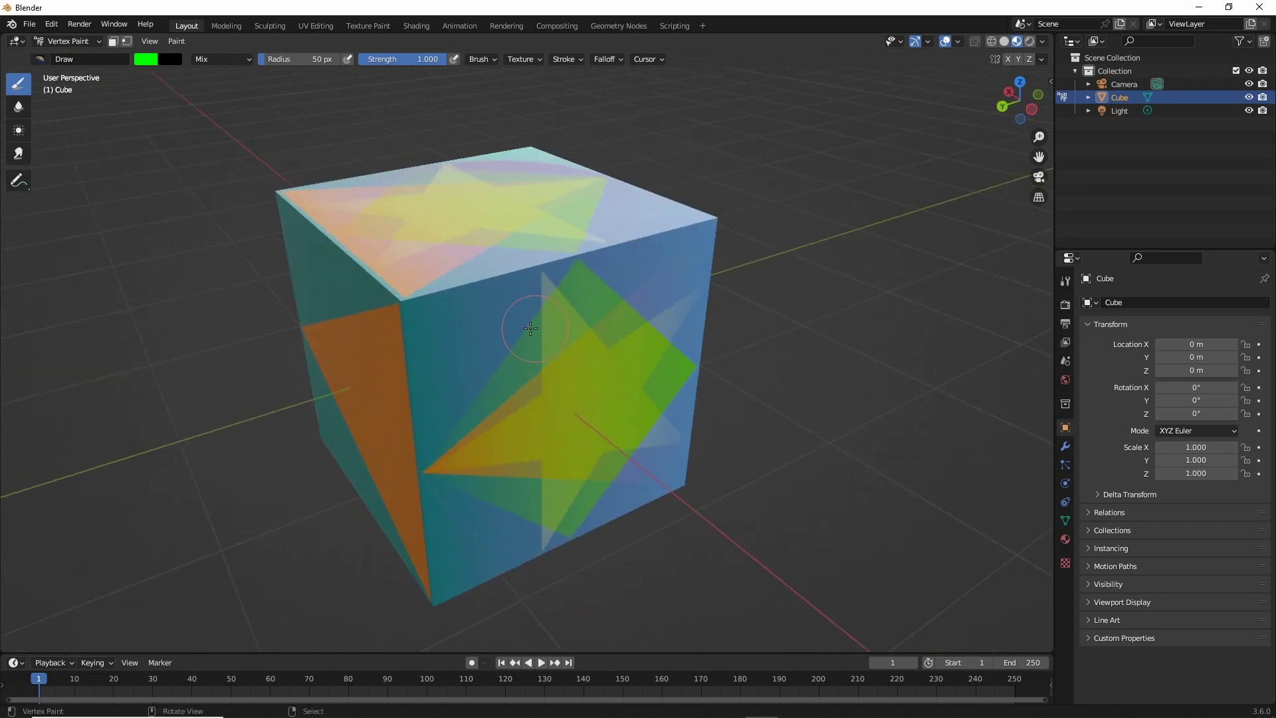
middle_click_drag(530, 328, 596, 338)
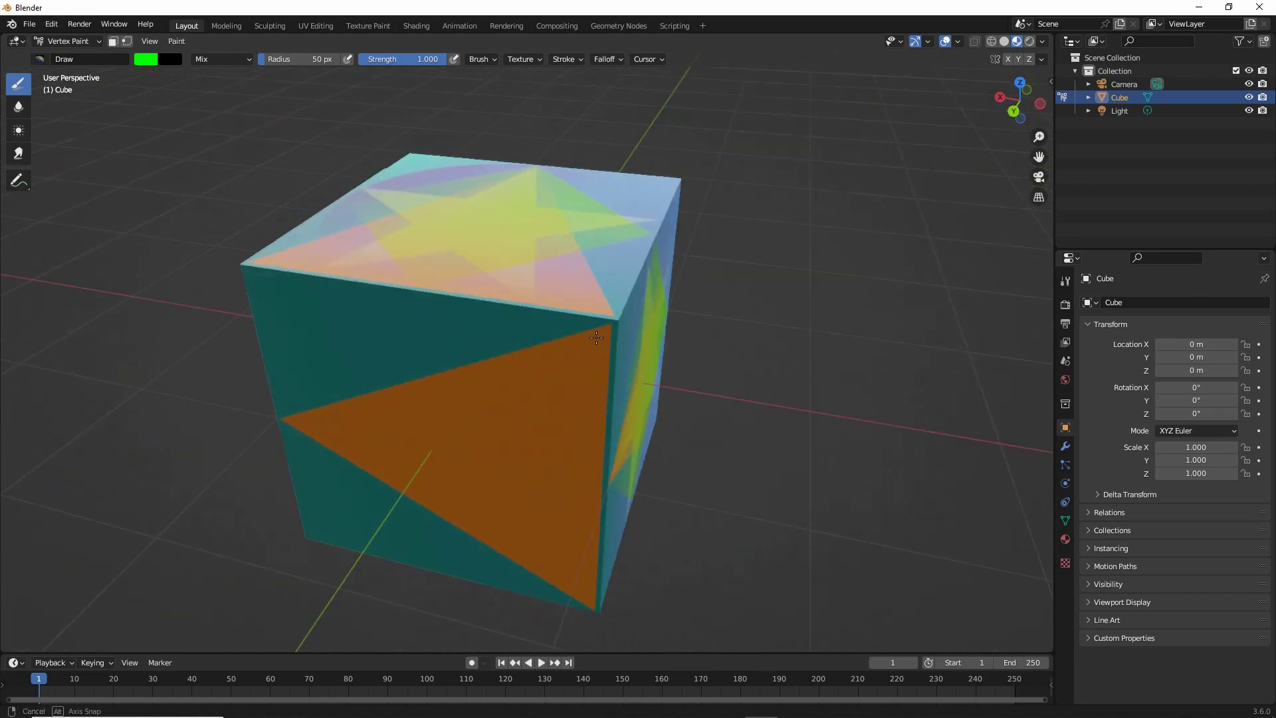
Switch the viewport to Solid shading to see the cube's raw painted vertex colours.
left_click(1004, 41)
mouse_move(620, 417)
middle_mouse_down()
mouse_move(395, 418)
mouse_move(674, 384)
mouse_move(525, 388)
mouse_move(612, 393)
mouse_move(628, 312)
mouse_move(672, 332)
middle_mouse_up()
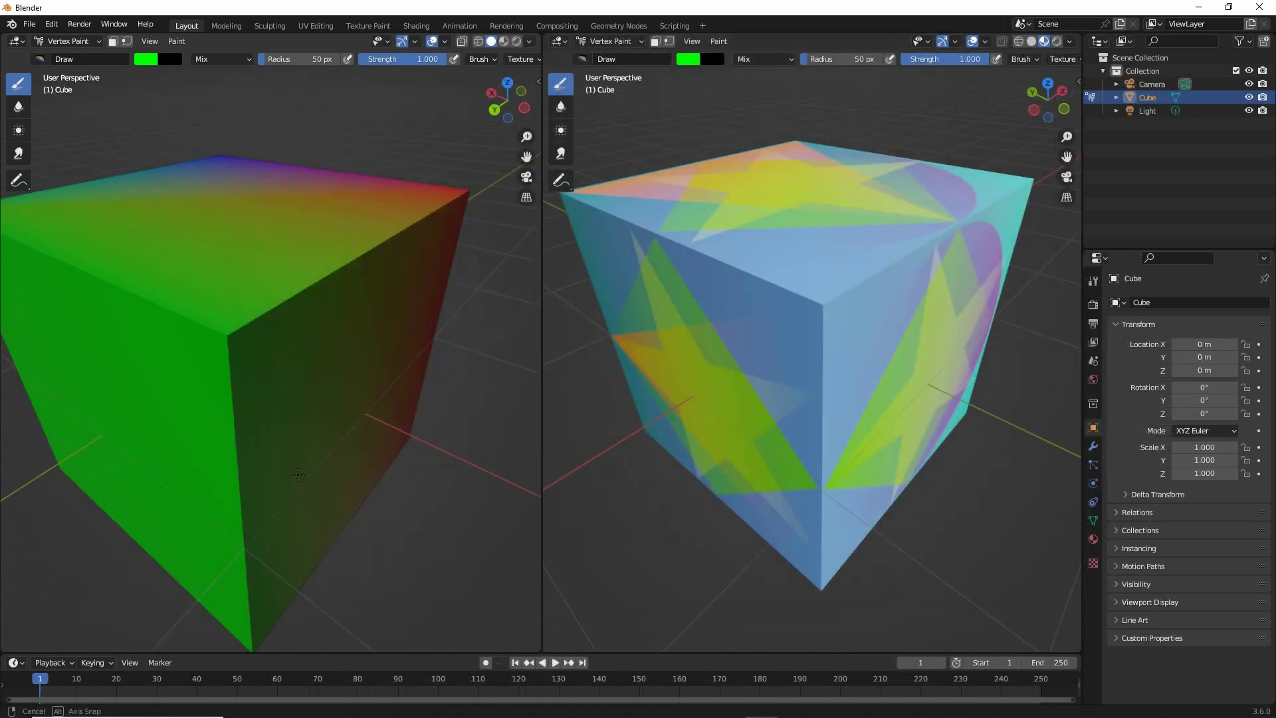
middle_click_drag(298, 473, 110, 478)
Orbit the textured cube in the second view and ring the shading buttons in green.
mouse_move(692, 453)
middle_mouse_down()
mouse_move(889, 427)
mouse_move(735, 422)
mouse_move(764, 422)
middle_mouse_up()
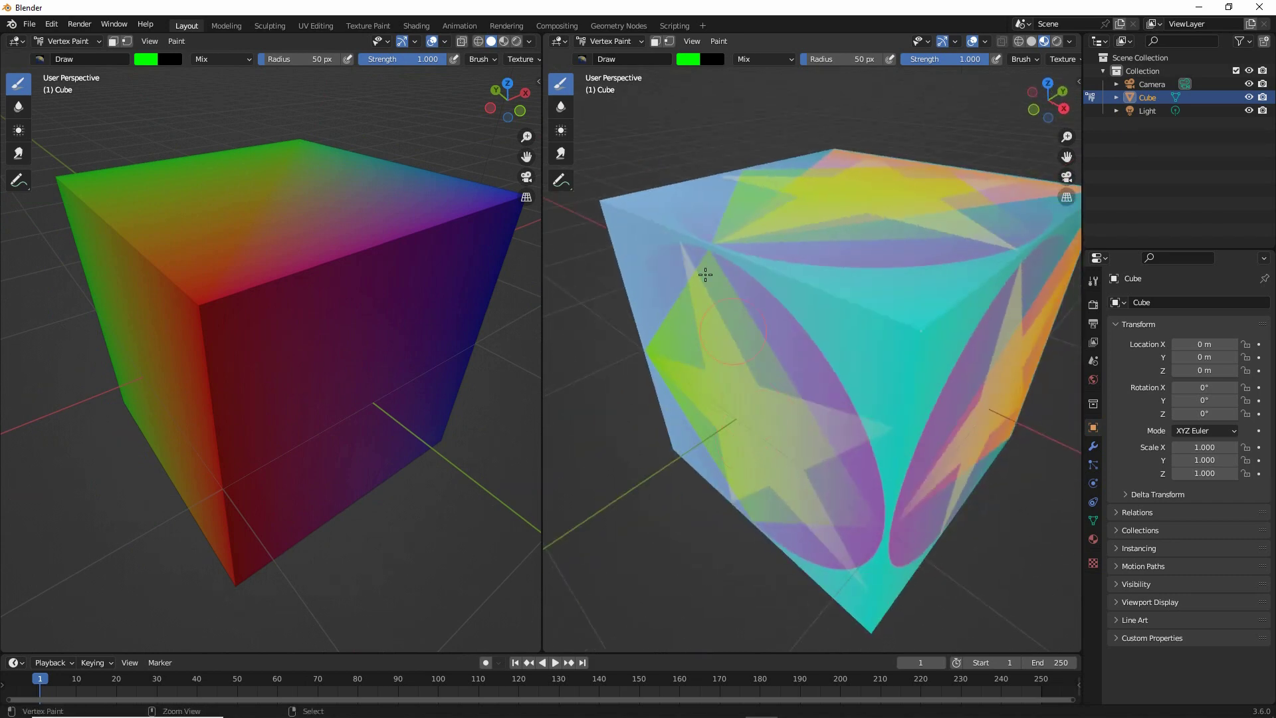
left_click_drag(403, 13, 369, 4)
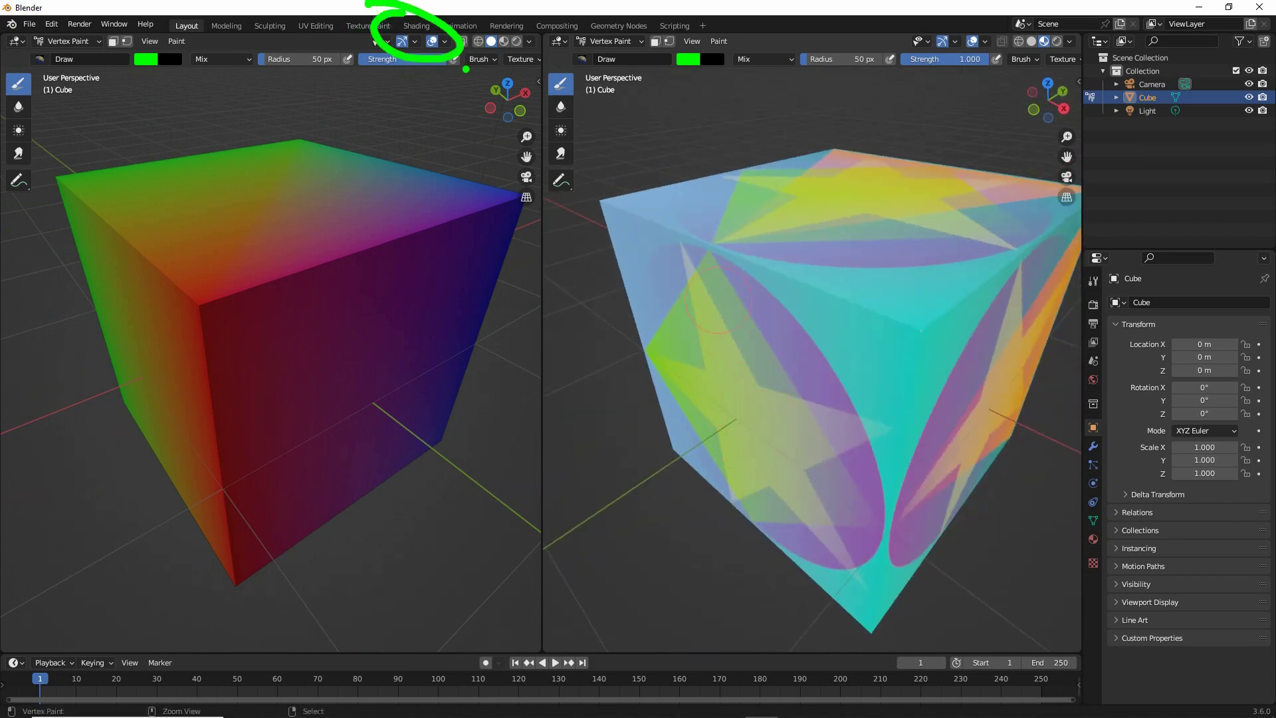
Return to the Shading workspace with the node editor maximized and all nodes framed.
left_click(416, 26)
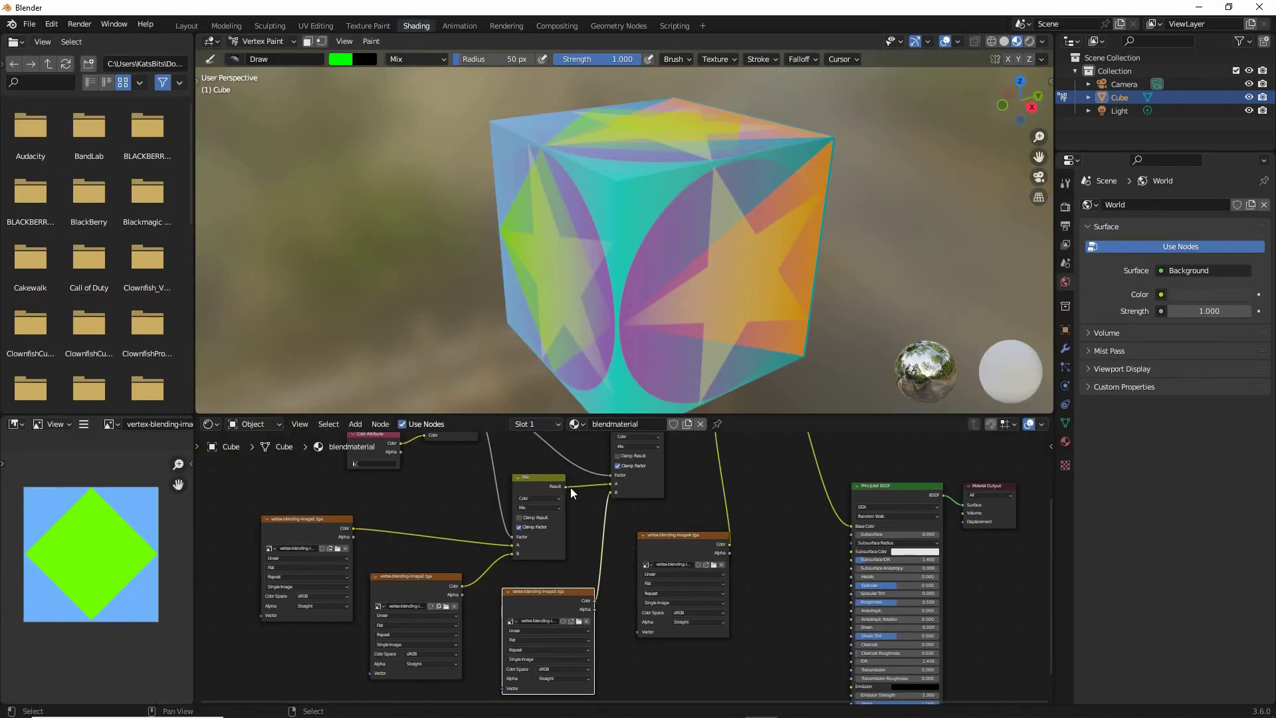
key("ctrl+space")
key("Home")
Mark the Separate Color, Color Attribute and Mix clamp settings with green annotations.
scroll(570, 493, "up", 1)
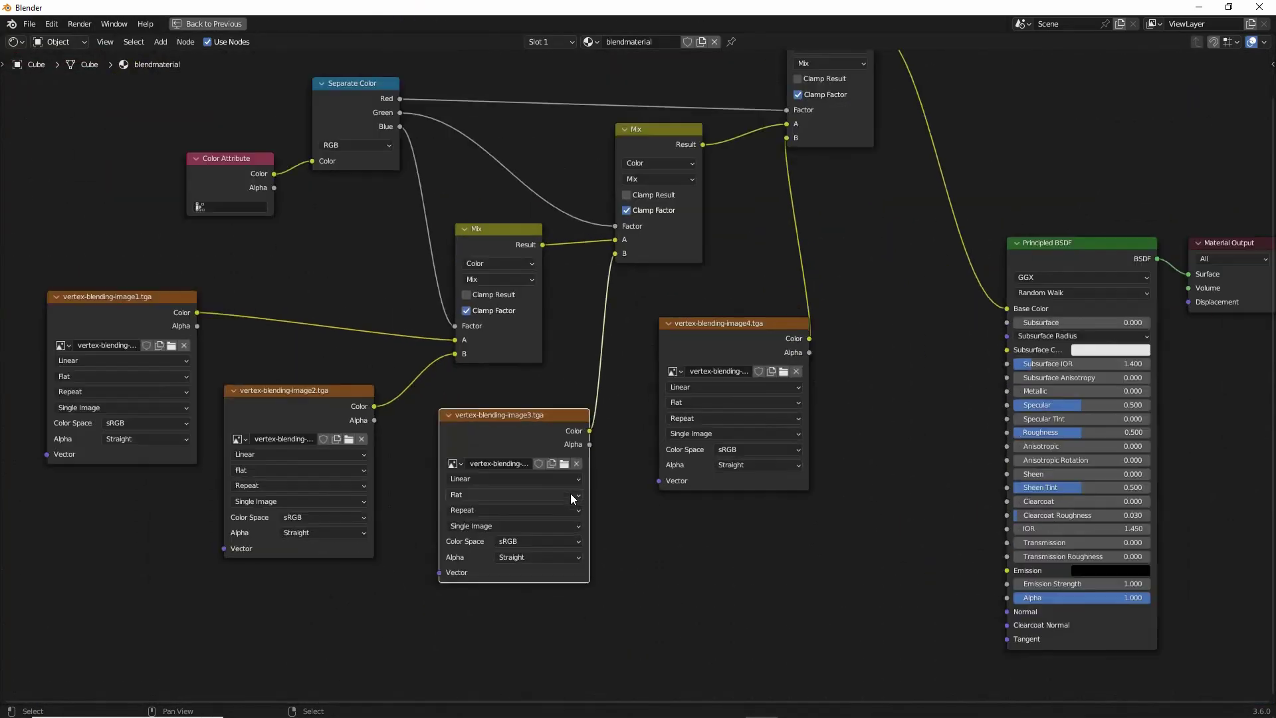
middle_click_drag(599, 432, 580, 474)
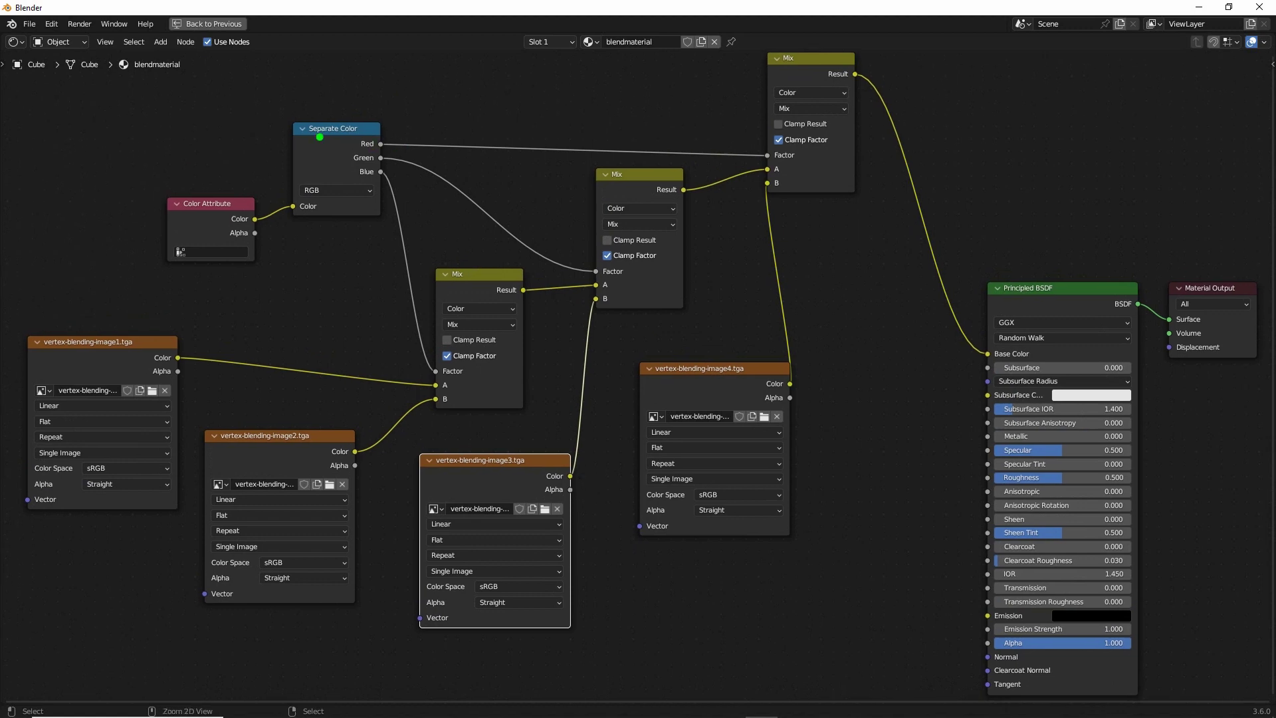
left_click_drag(320, 137, 327, 146)
left_click_drag(202, 229, 216, 222)
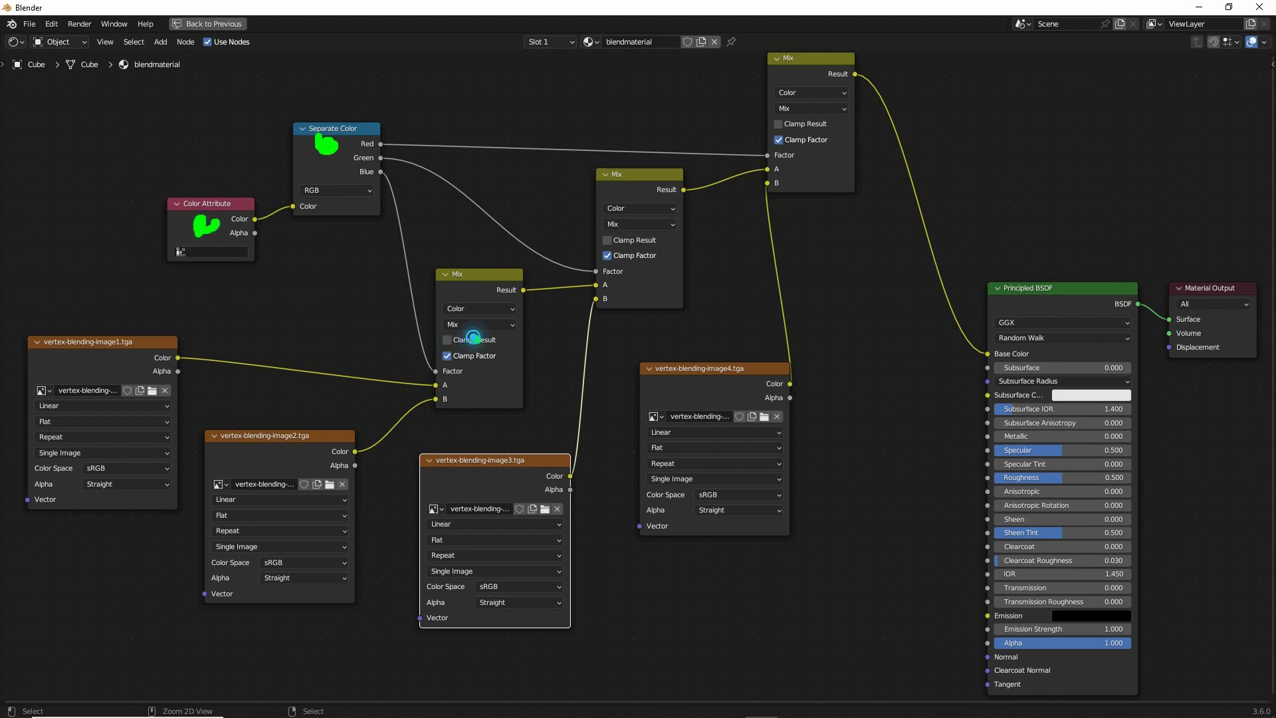